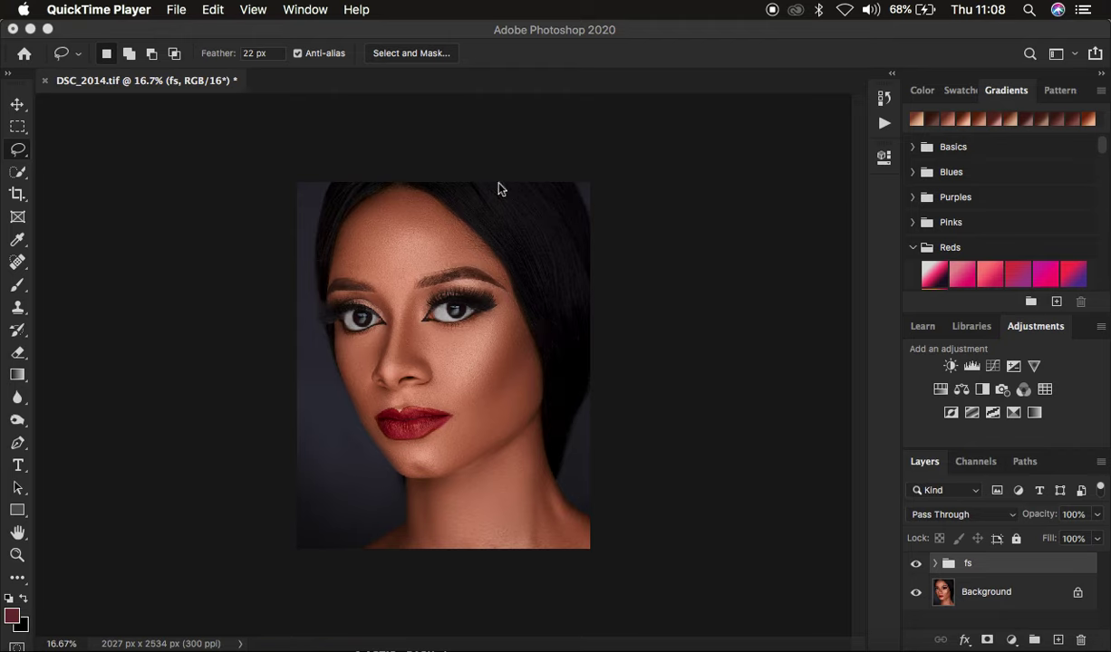
- Compare the portrait with and without the fs group's retouching, both at full view and closer on the face
{"action": "left_click", "coordinate": [916, 564]}
{"action": "left_click", "coordinate": [916, 564]}
{"action": "left_click", "coordinate": [916, 565]}
{"action": "left_click", "coordinate": [916, 565]}
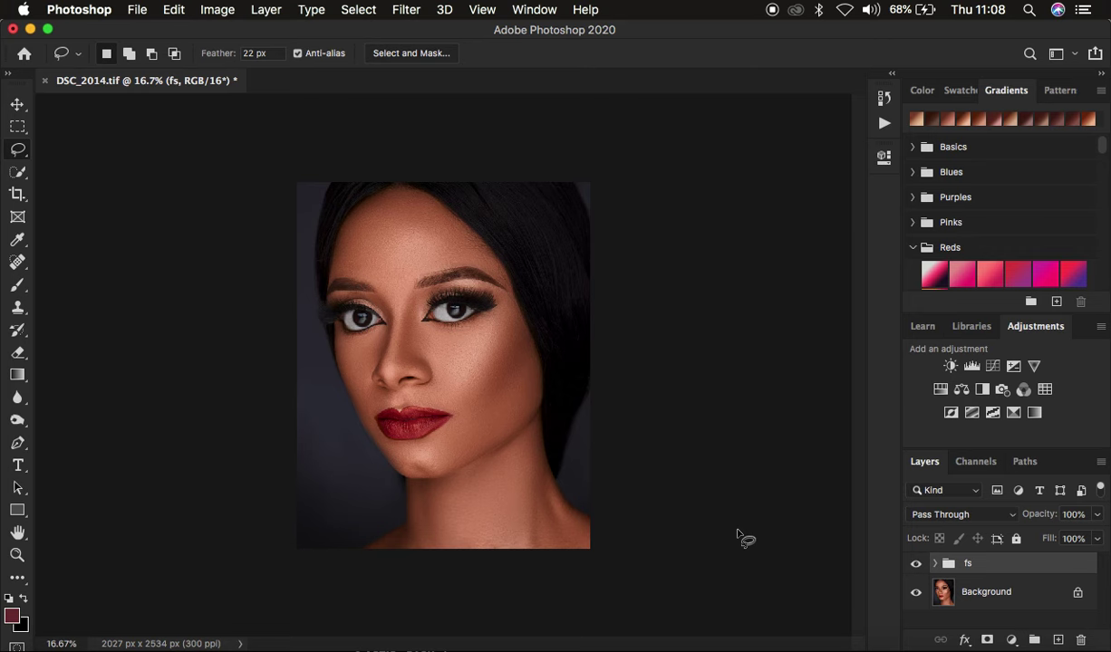
{"action": "key", "text": "super+equal"}
{"action": "key", "text": "super+equal"}
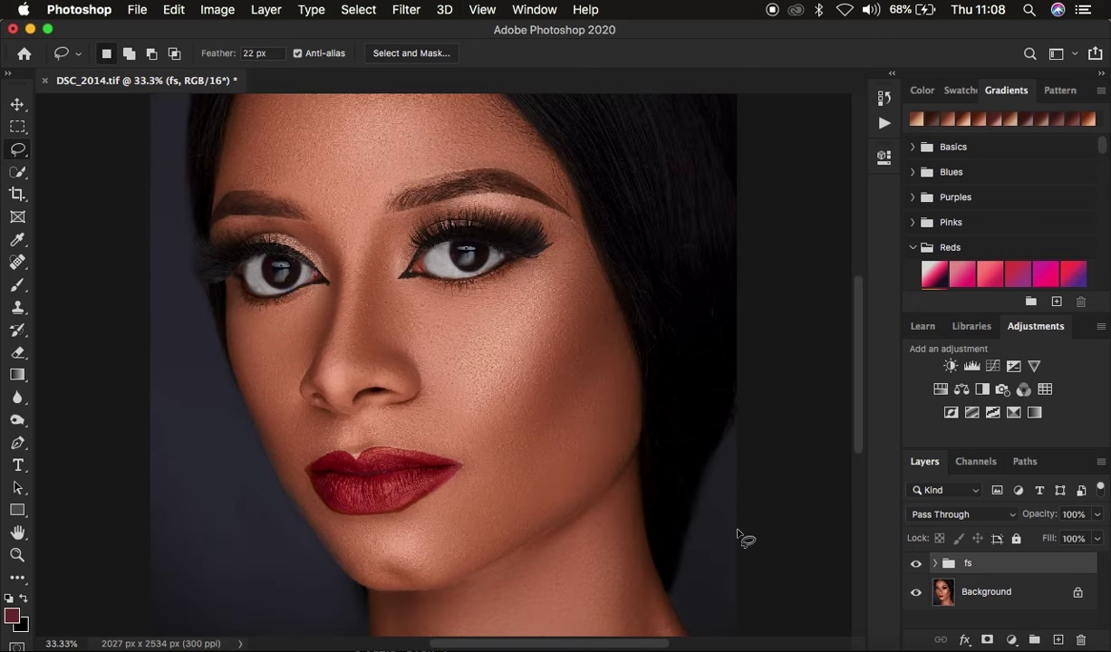
{"action": "left_click", "coordinate": [915, 564]}
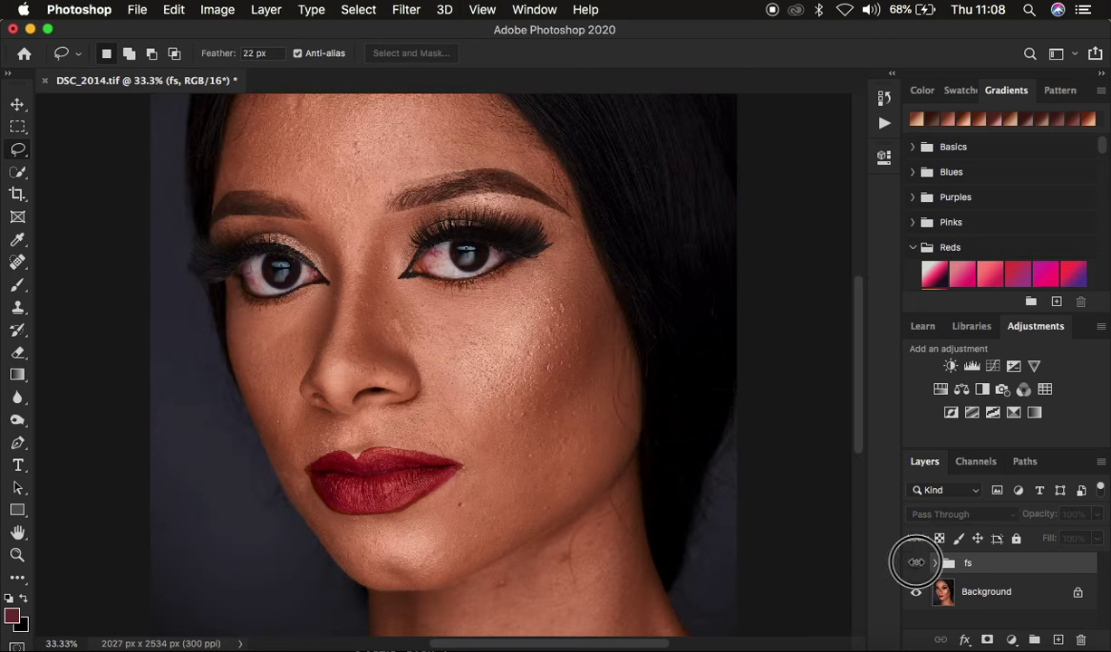
{"action": "left_click", "coordinate": [916, 564]}
{"action": "left_click", "coordinate": [915, 564]}
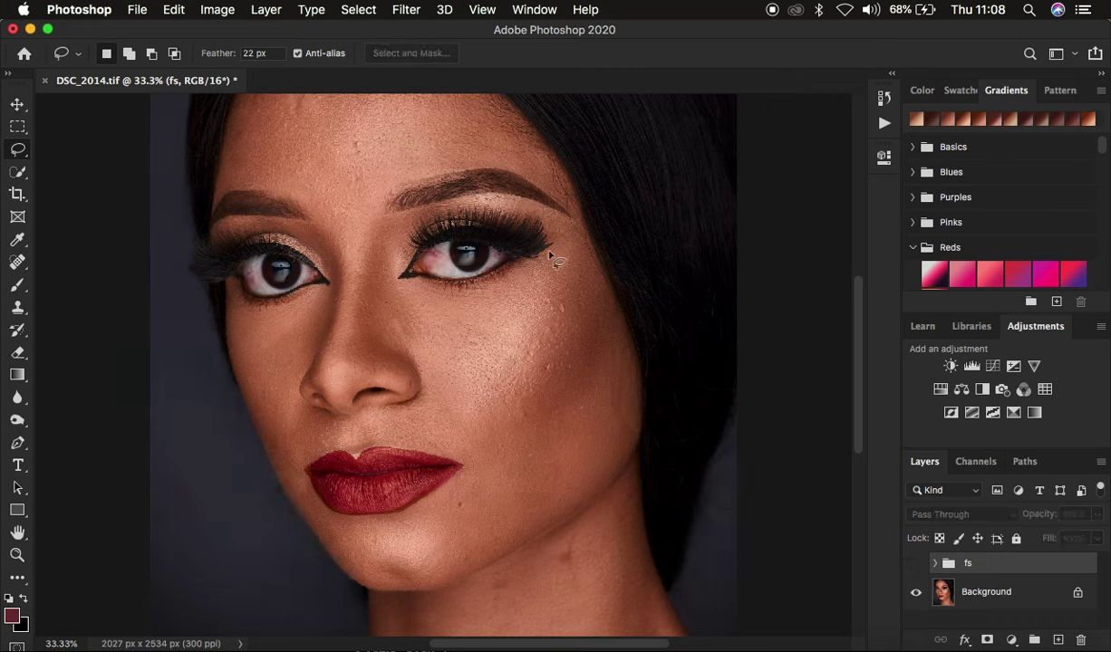
{"action": "left_click", "coordinate": [916, 565]}
{"action": "left_click", "coordinate": [916, 564]}
{"action": "left_click", "coordinate": [916, 564]}
{"action": "left_click", "coordinate": [916, 564]}
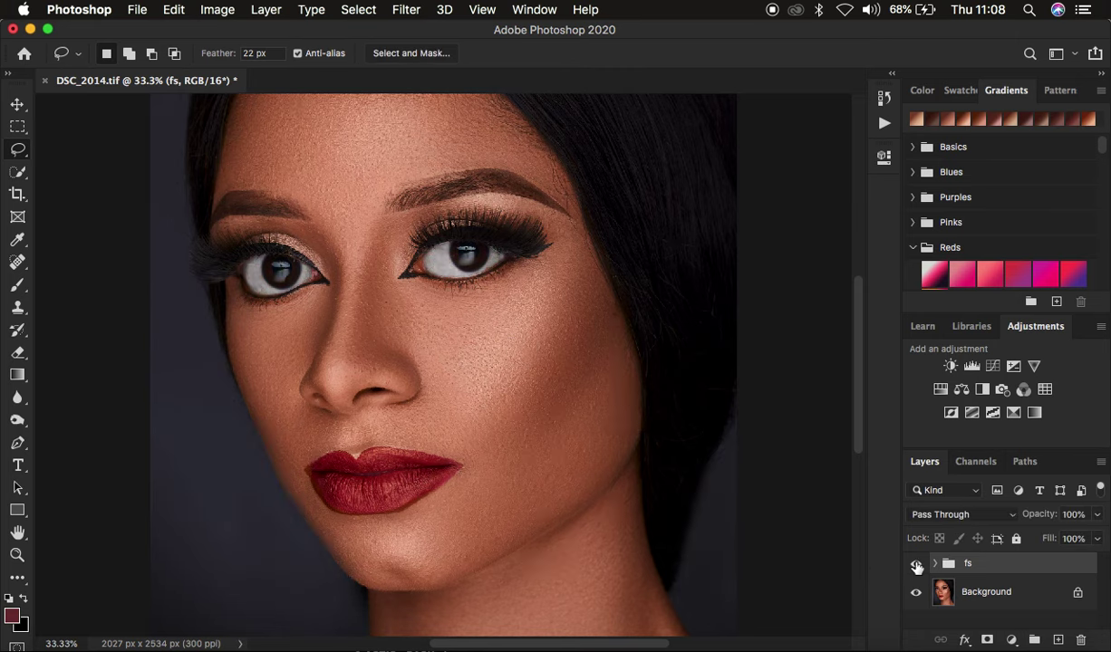
{"action": "left_click", "coordinate": [916, 564]}
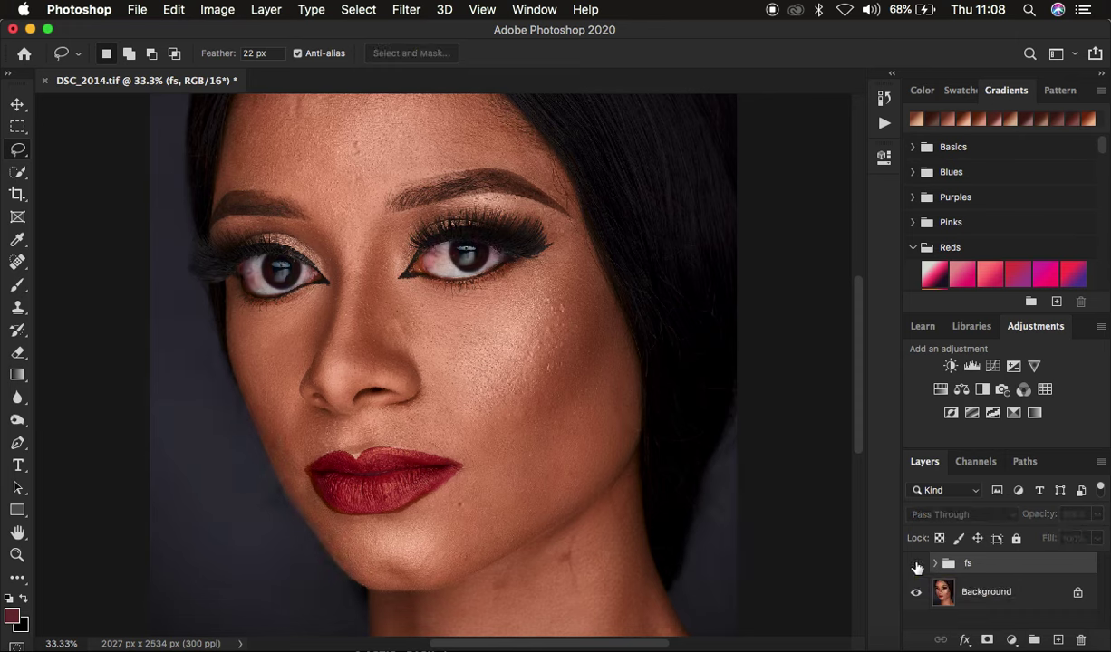
{"action": "left_click", "coordinate": [916, 564]}
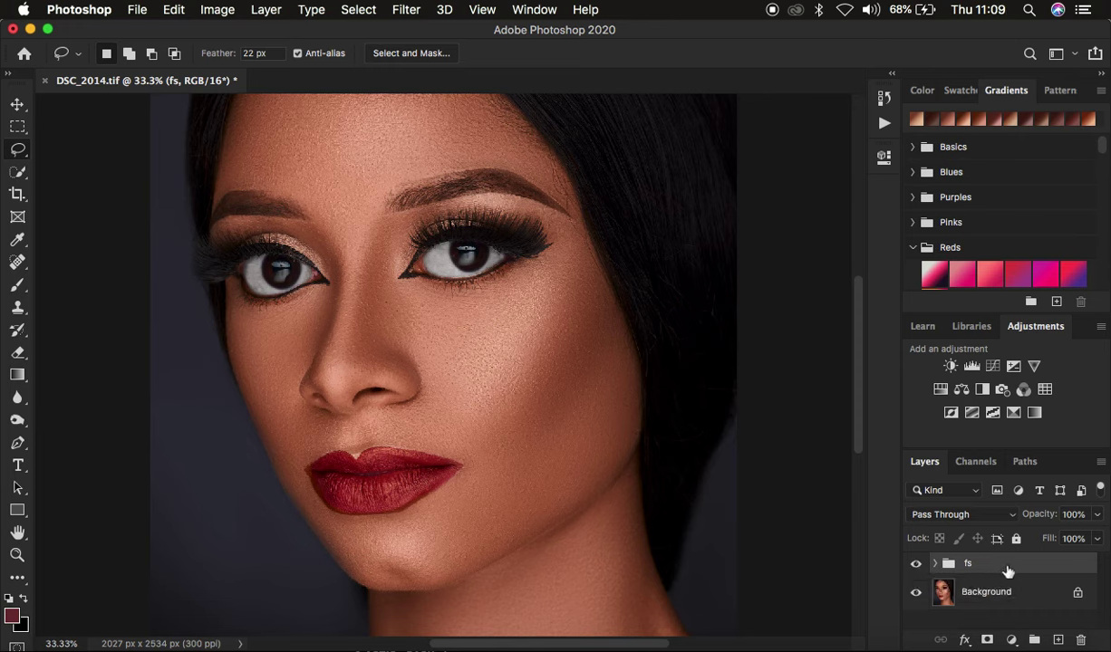
- Delete the fs group and duplicate the Background layer twice
{"action": "key", "text": "Delete"}
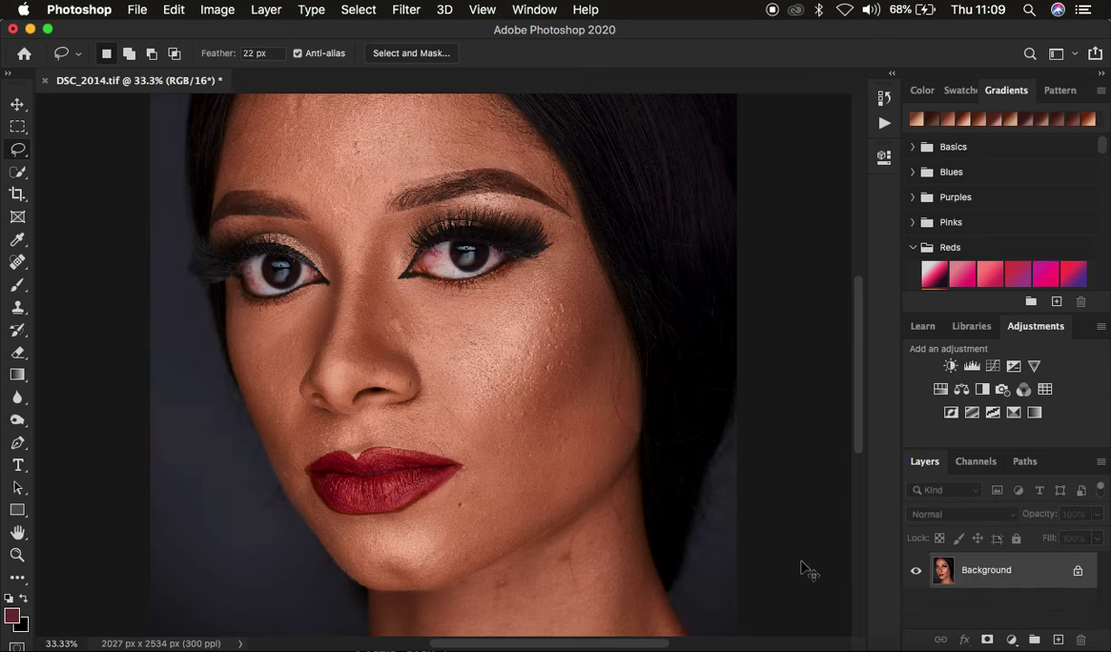
{"action": "key", "text": "super+minus"}
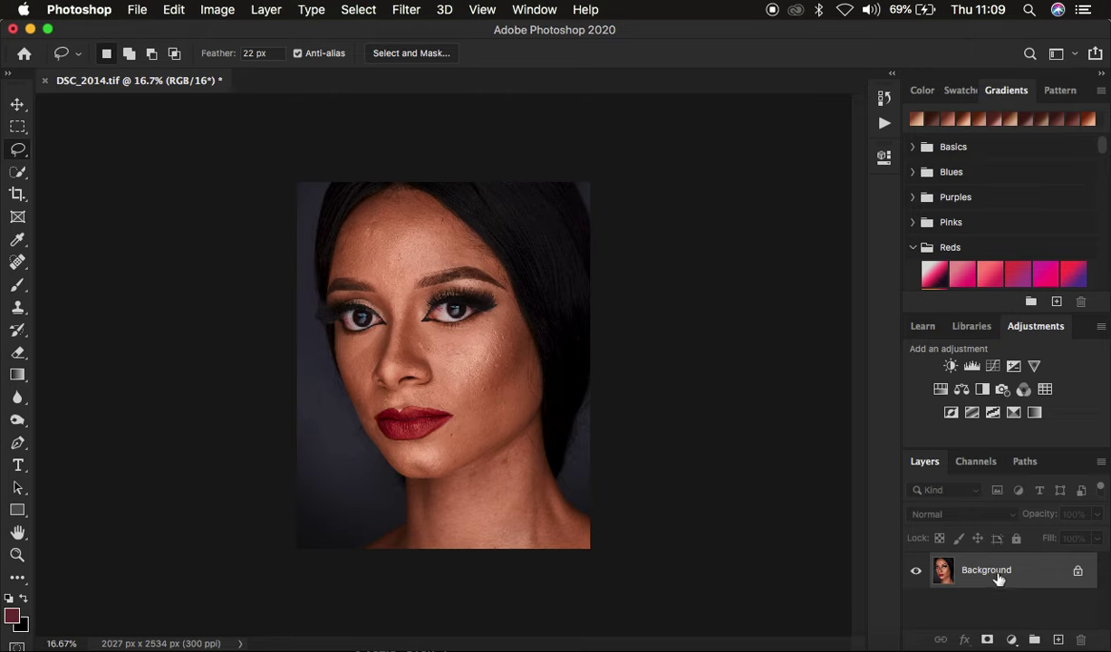
{"action": "key", "text": "super+j"}
{"action": "key", "text": "super+j"}
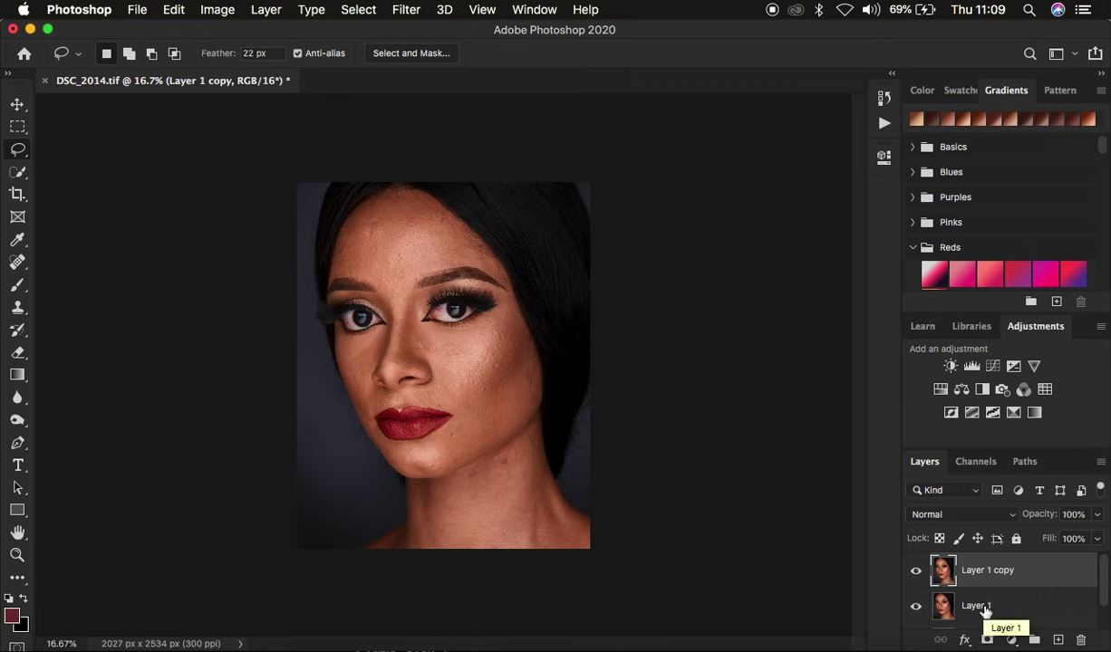
- Rename the lower duplicate layer LOW and the upper duplicate layer HIGH
{"action": "double_click", "coordinate": [978, 607]}
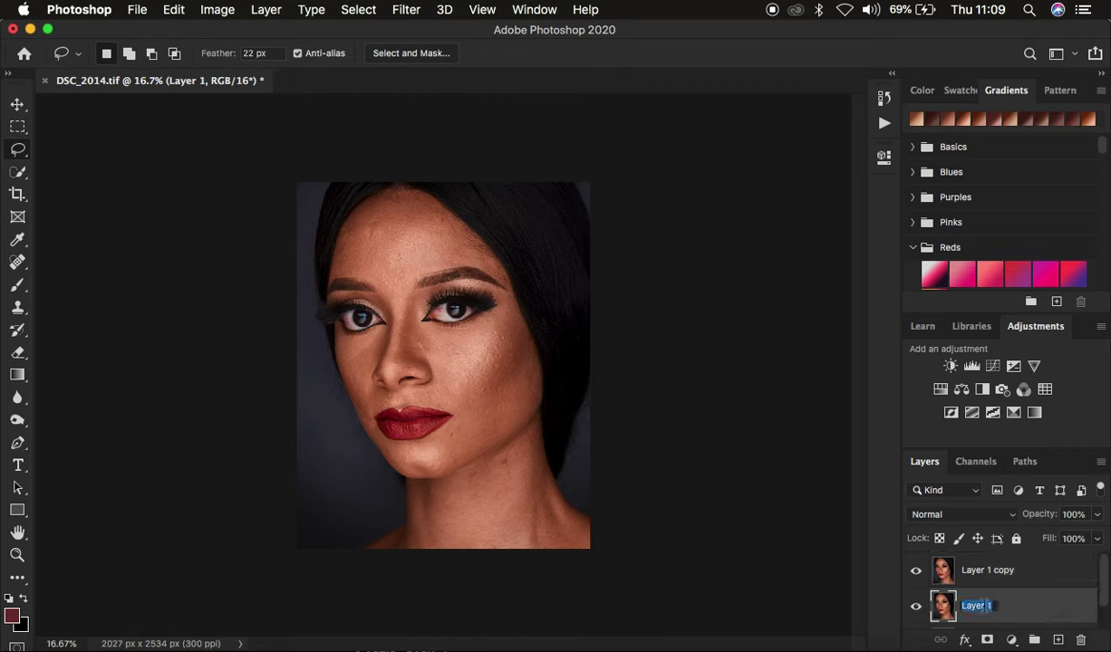
{"action": "type", "text": "LOW"}
{"action": "key", "text": "Return"}
{"action": "double_click", "coordinate": [971, 570]}
{"action": "type", "text": "H"}
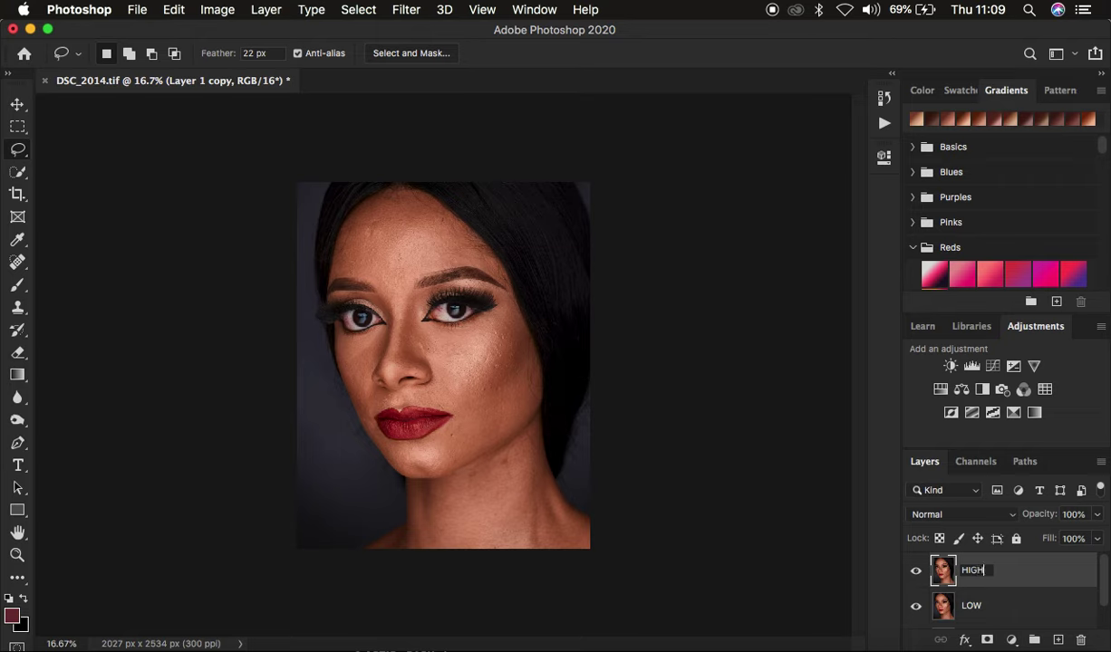
{"action": "type", "text": "IGH"}
{"action": "key", "text": "Return"}
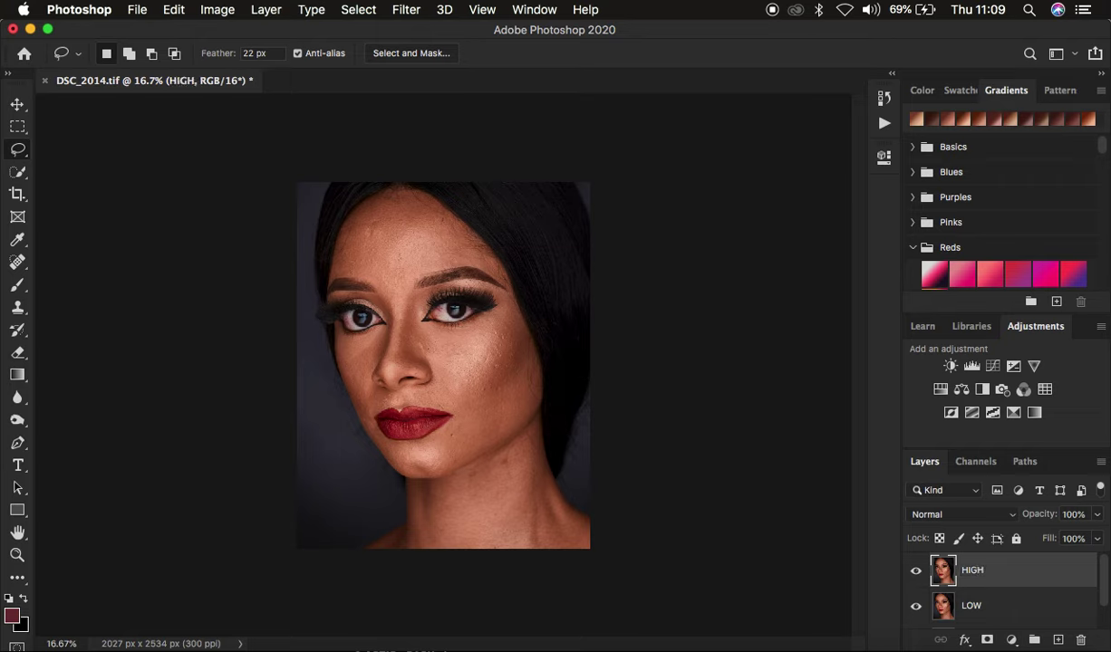
- Hide the HIGH layer and start a Gaussian Blur on the LOW layer with the radius lowered to 0.1 pixels
{"action": "left_click", "coordinate": [983, 609]}
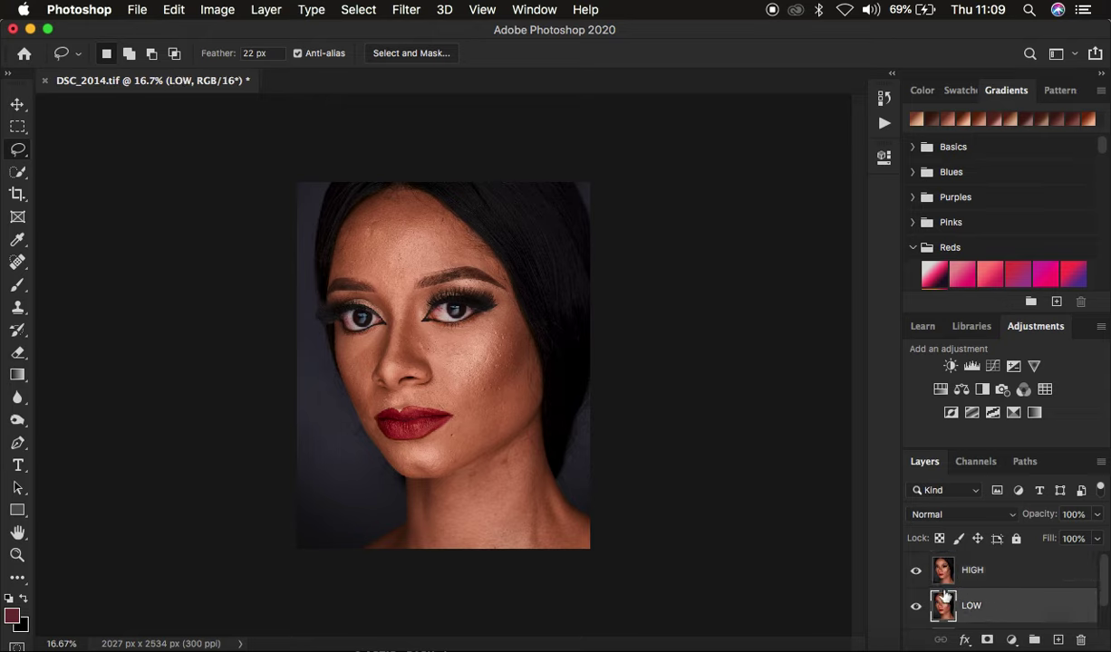
{"action": "left_click", "coordinate": [916, 571]}
{"action": "left_click", "coordinate": [404, 10]}
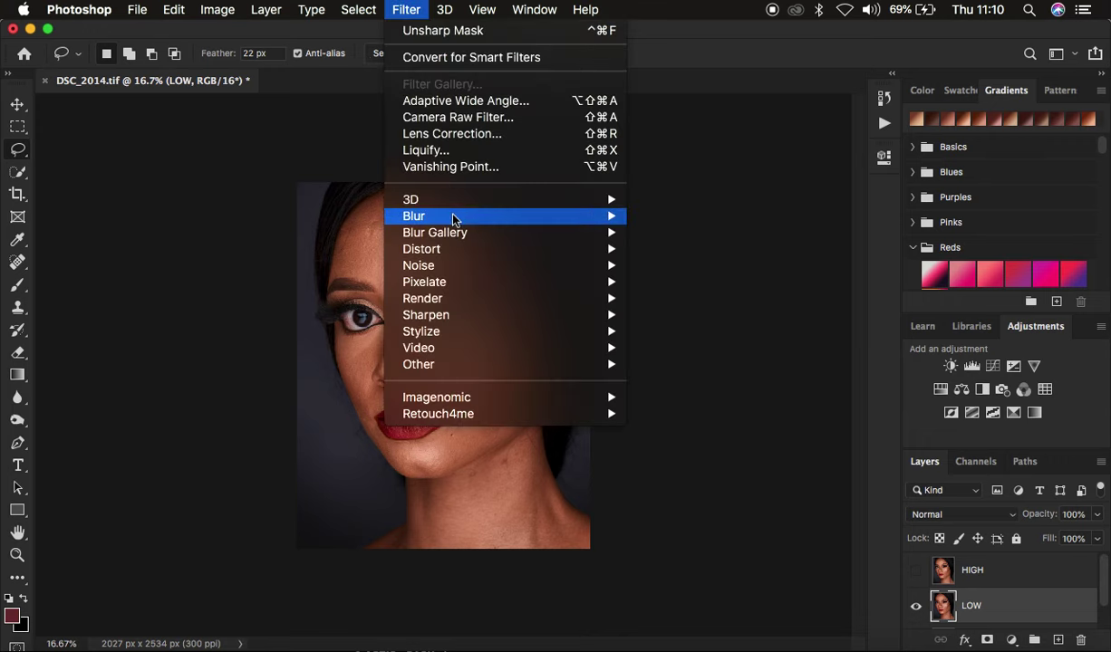
{"action": "mouse_move", "coordinate": [454, 219]}
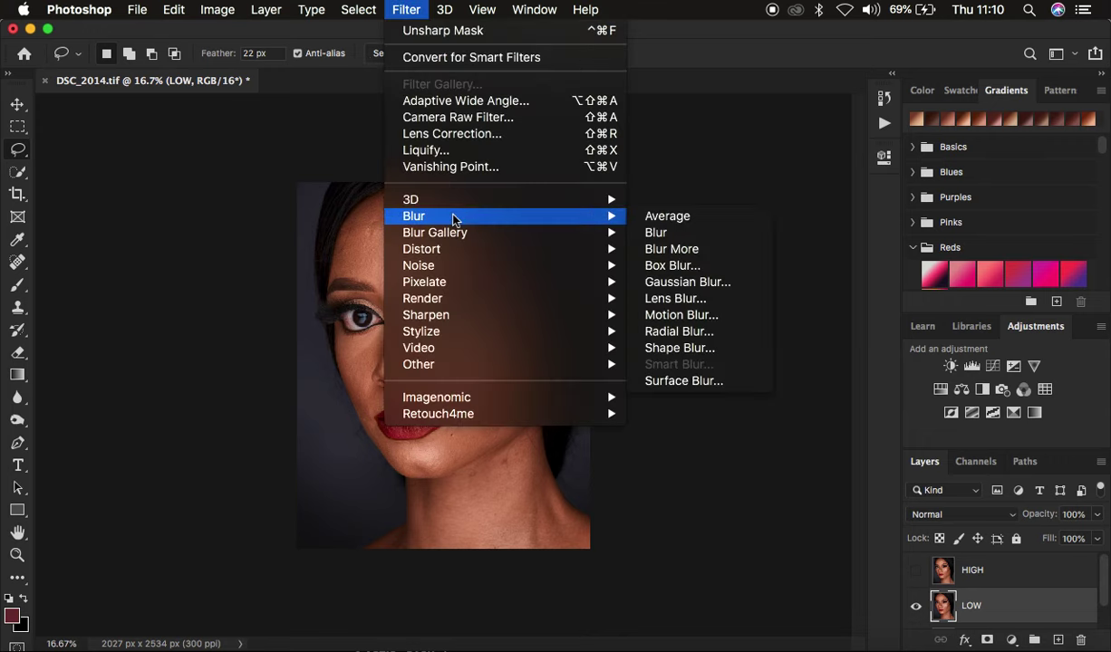
{"action": "left_click", "coordinate": [686, 282]}
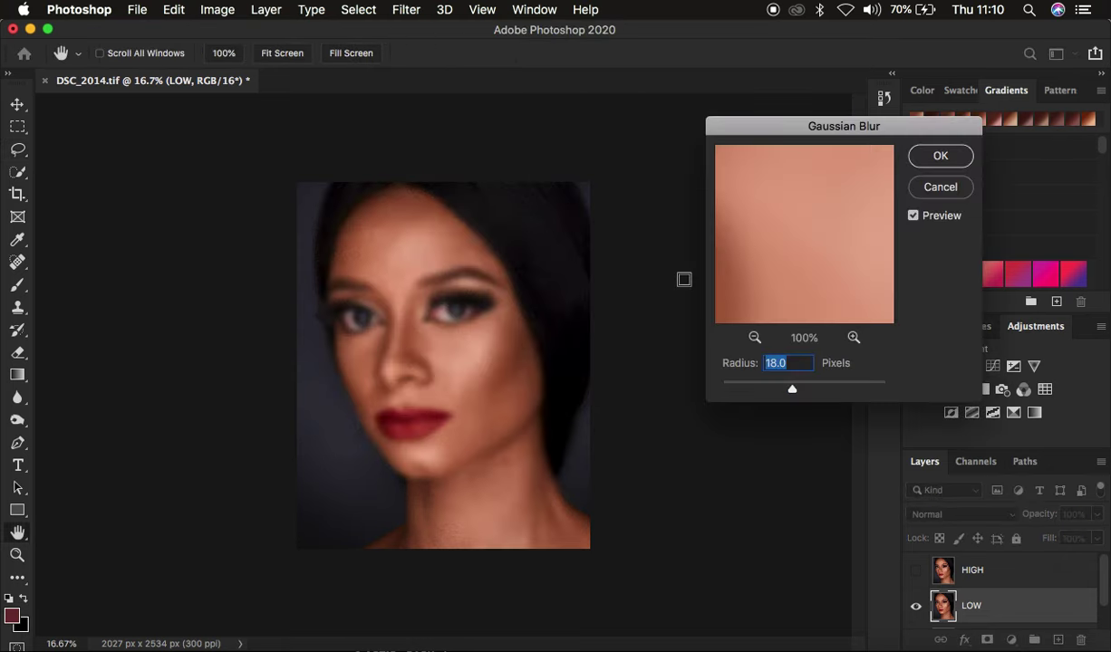
{"action": "left_click_drag", "start_coordinate": [791, 389], "coordinate": [716, 387]}
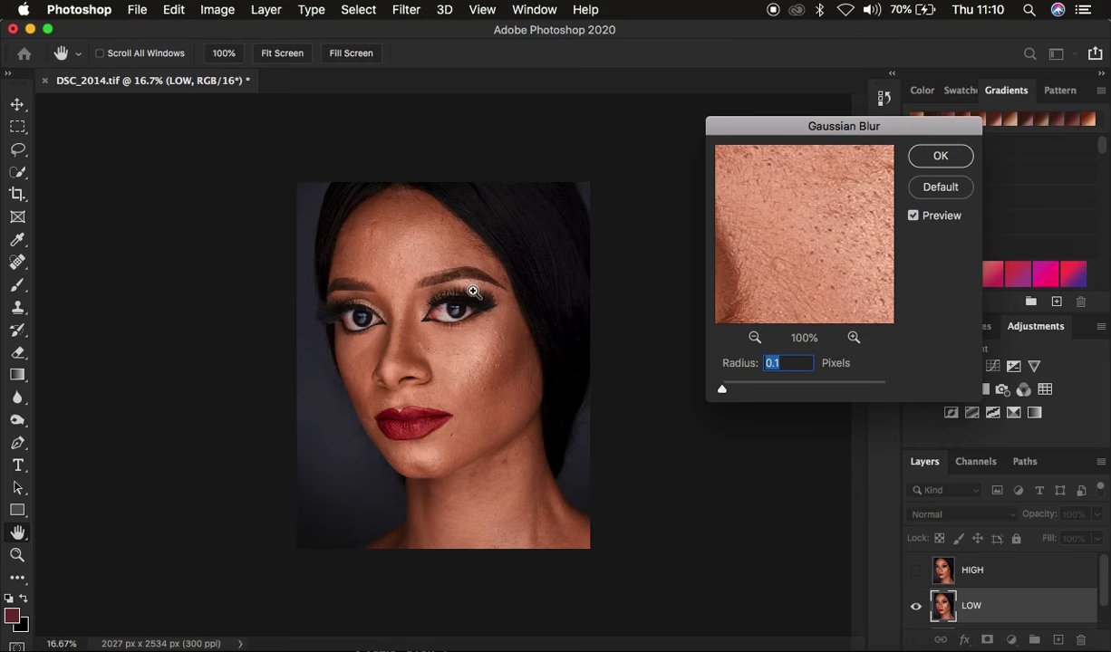
- Examine the cheek's skin texture in the Gaussian Blur preview at several magnifications
{"action": "key", "text": "super+plus"}
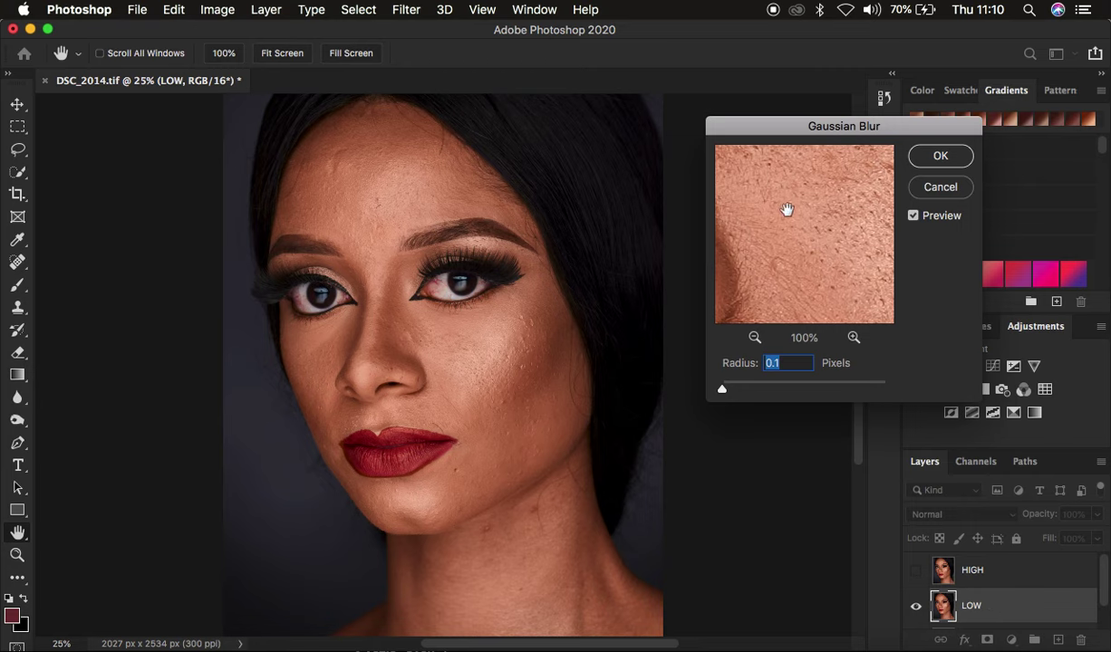
{"action": "left_click", "coordinate": [754, 338]}
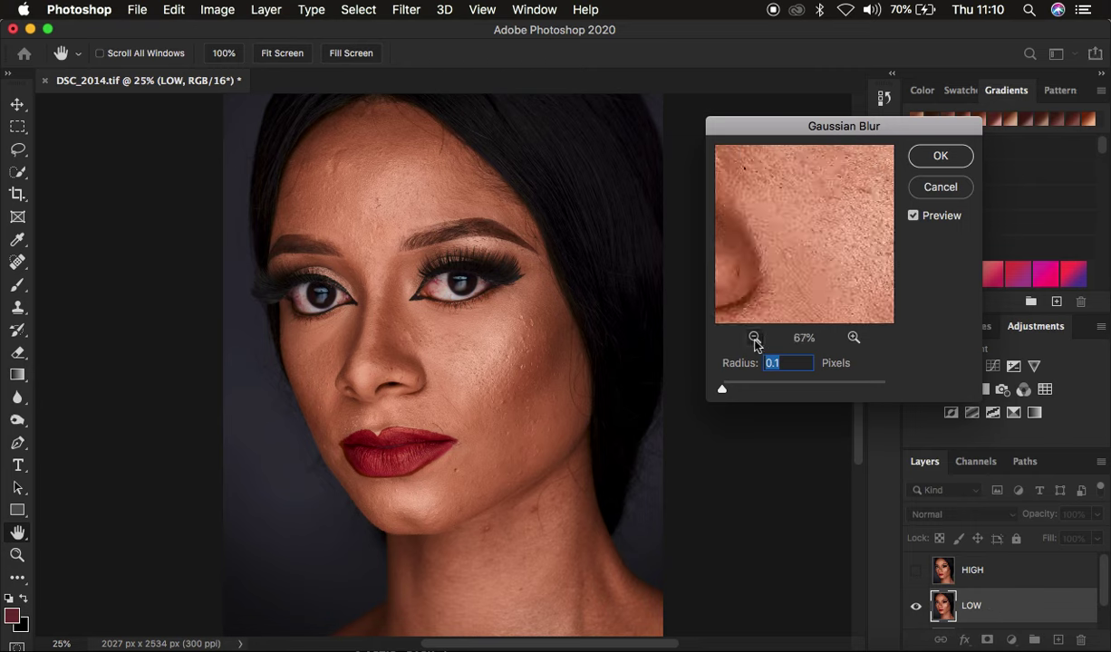
{"action": "left_click", "coordinate": [754, 338]}
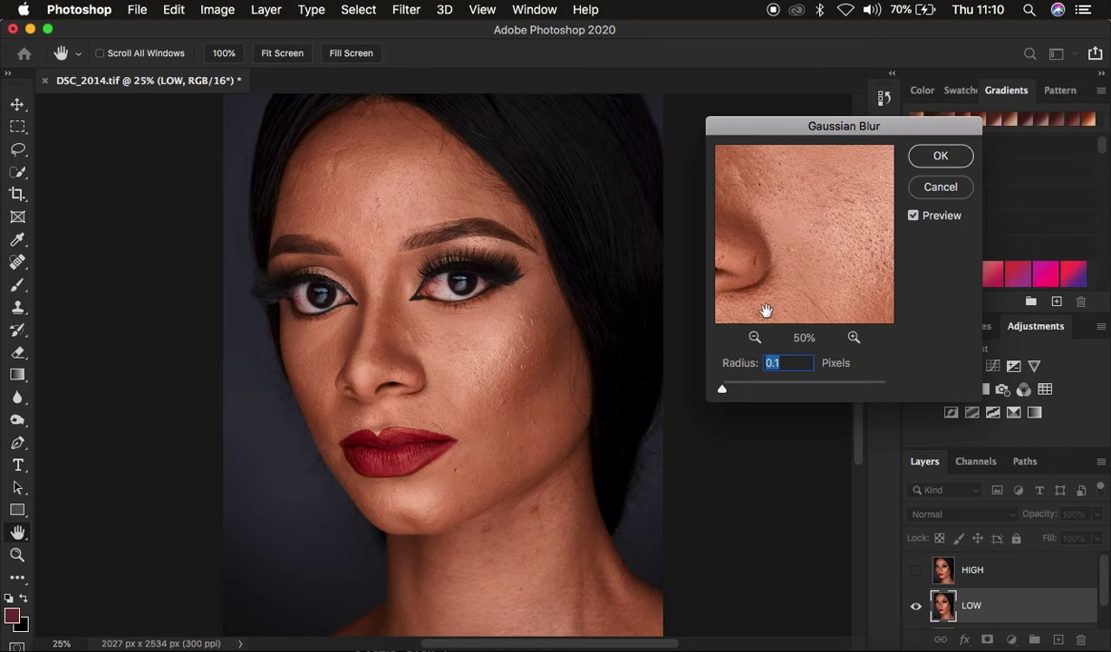
{"action": "left_click", "coordinate": [755, 338]}
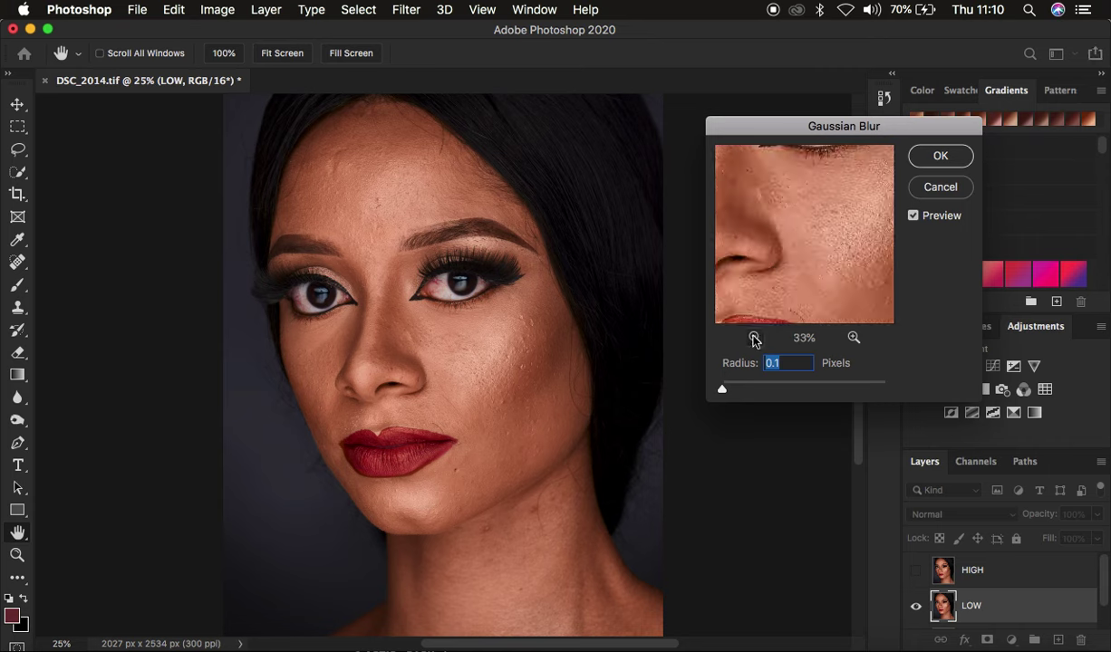
{"action": "left_click", "coordinate": [854, 338]}
{"action": "left_click", "coordinate": [854, 338]}
{"action": "left_click", "coordinate": [755, 338]}
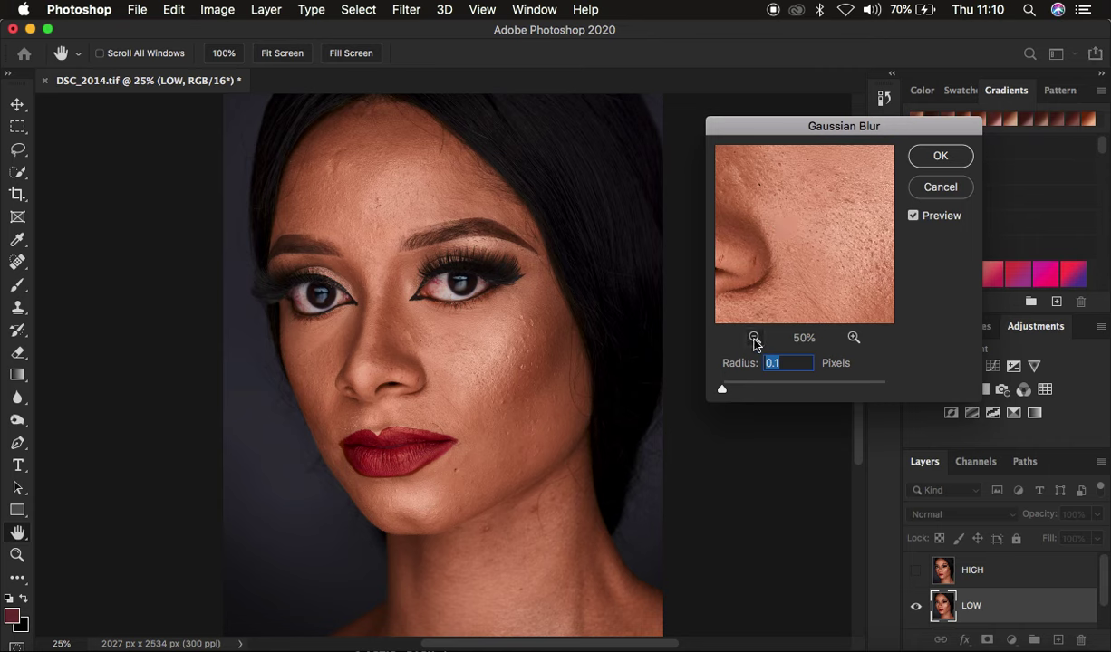
{"action": "left_click", "coordinate": [754, 338]}
{"action": "left_click", "coordinate": [754, 338]}
{"action": "left_click_drag", "start_coordinate": [813, 203], "coordinate": [755, 208]}
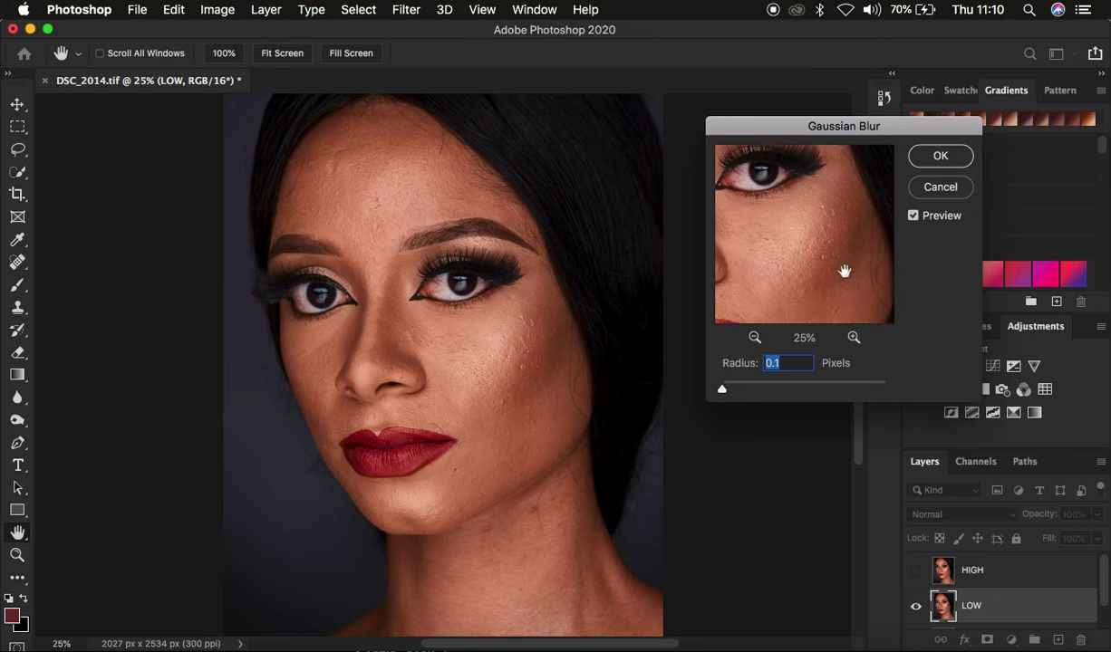
{"action": "left_click", "coordinate": [853, 337]}
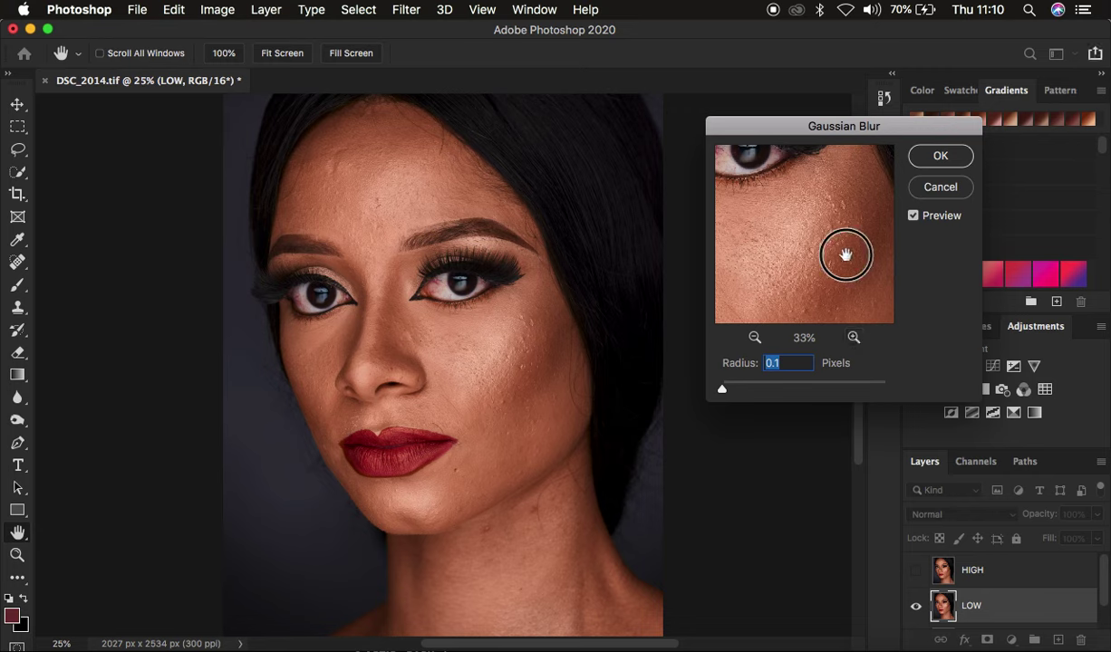
{"action": "left_click_drag", "start_coordinate": [846, 250], "coordinate": [816, 209]}
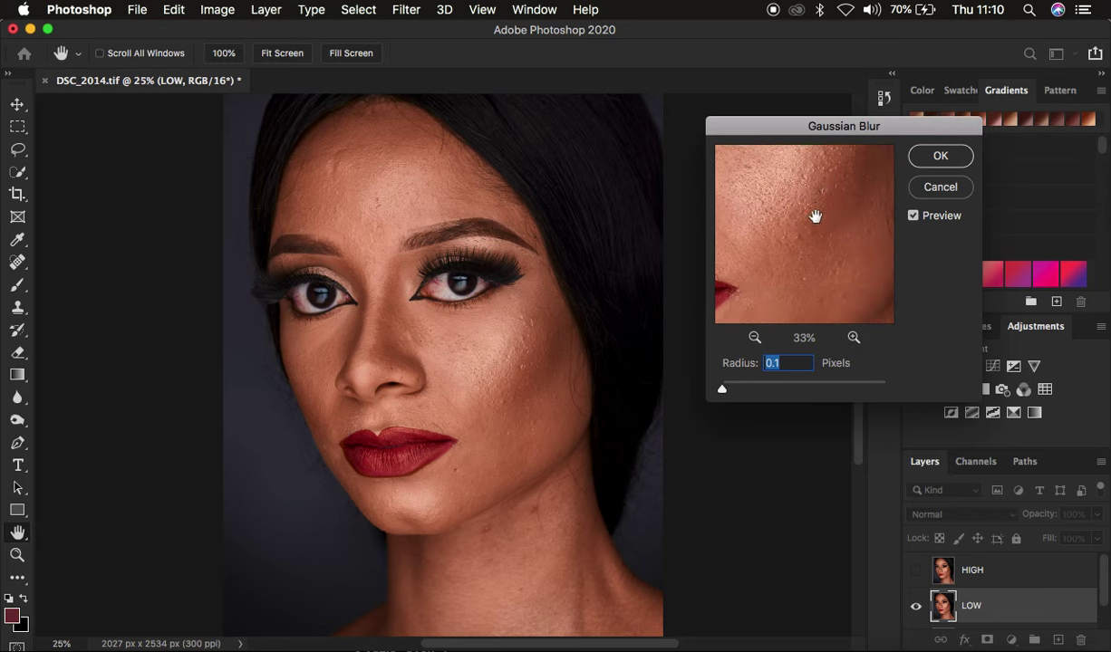
{"action": "left_click", "coordinate": [853, 338]}
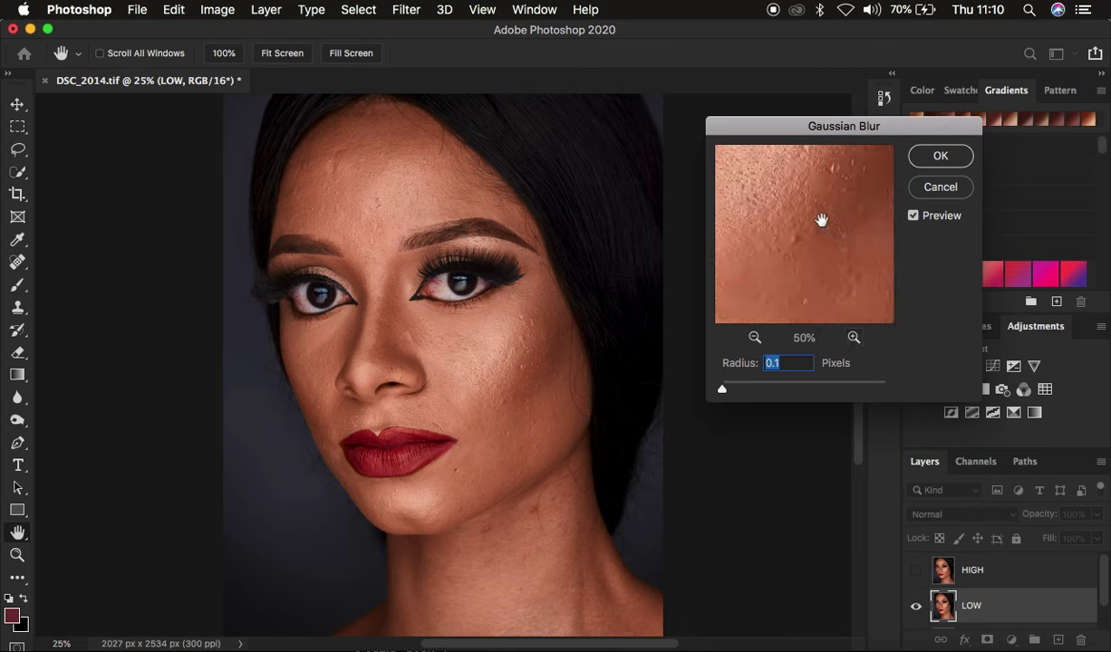
{"action": "left_click_drag", "start_coordinate": [800, 299], "coordinate": [833, 294]}
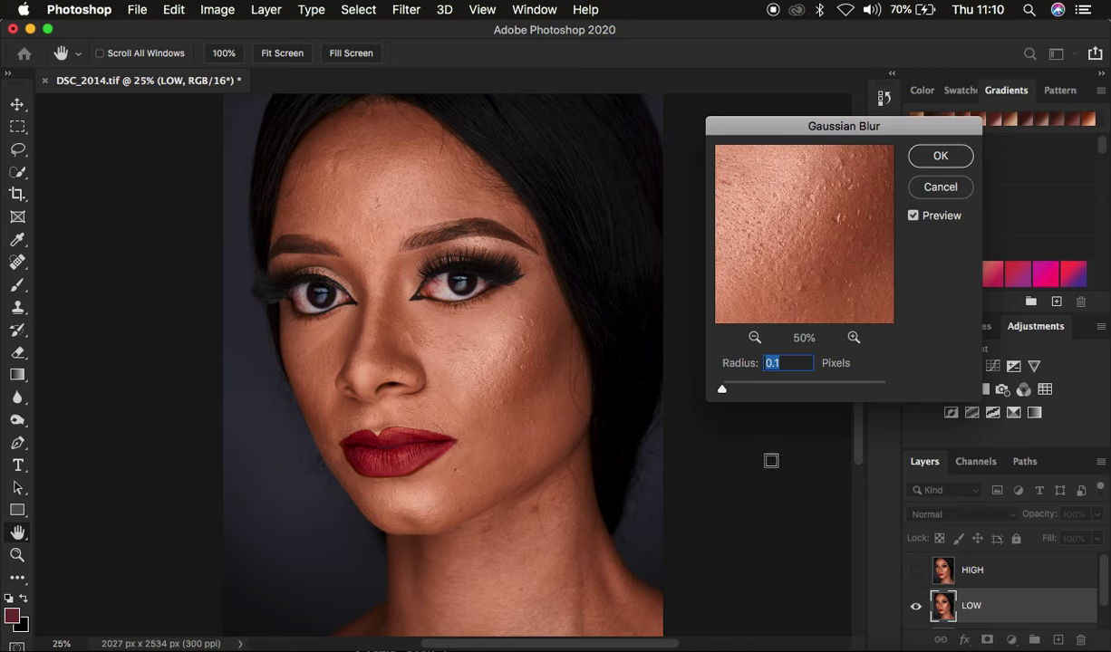
- Set the Gaussian Blur radius to 6.0 pixels, compare the cheek before and after in the preview, and apply it to LOW
{"action": "left_click_drag", "start_coordinate": [721, 391], "coordinate": [771, 395]}
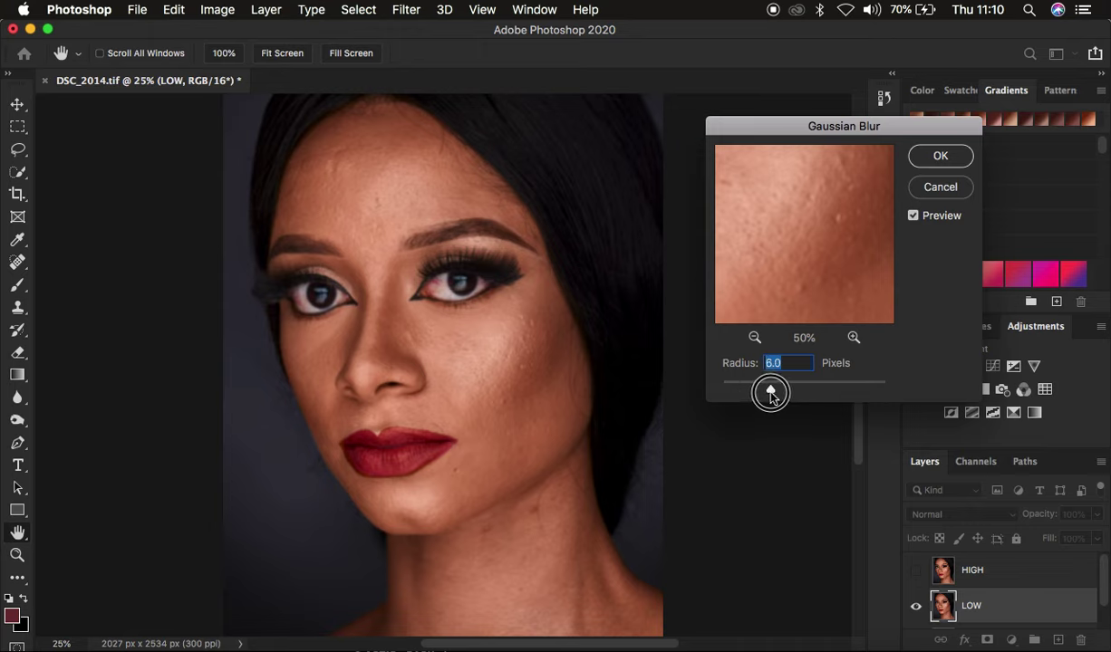
{"action": "left_click_drag", "start_coordinate": [818, 250], "coordinate": [776, 238]}
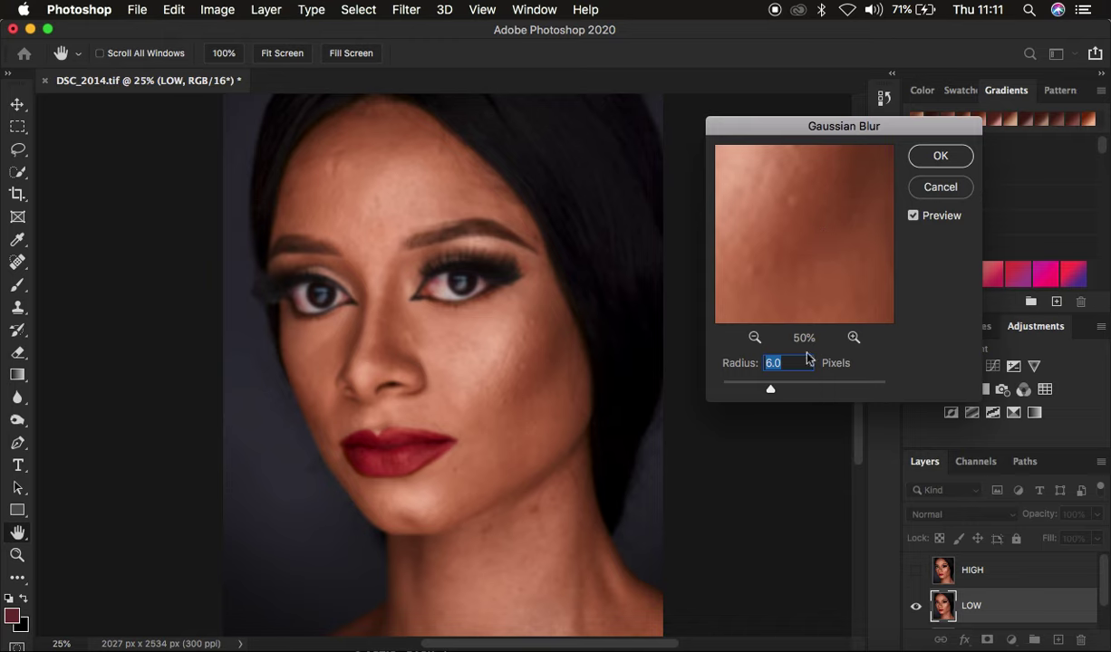
{"action": "left_click", "coordinate": [799, 231]}
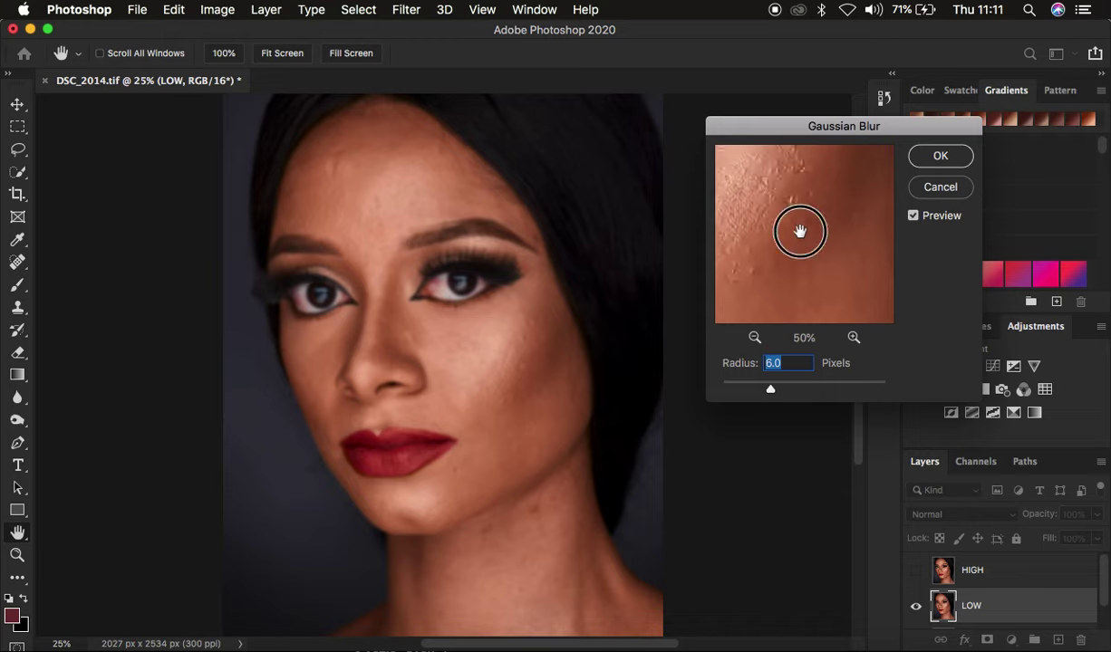
{"action": "left_click", "coordinate": [799, 231]}
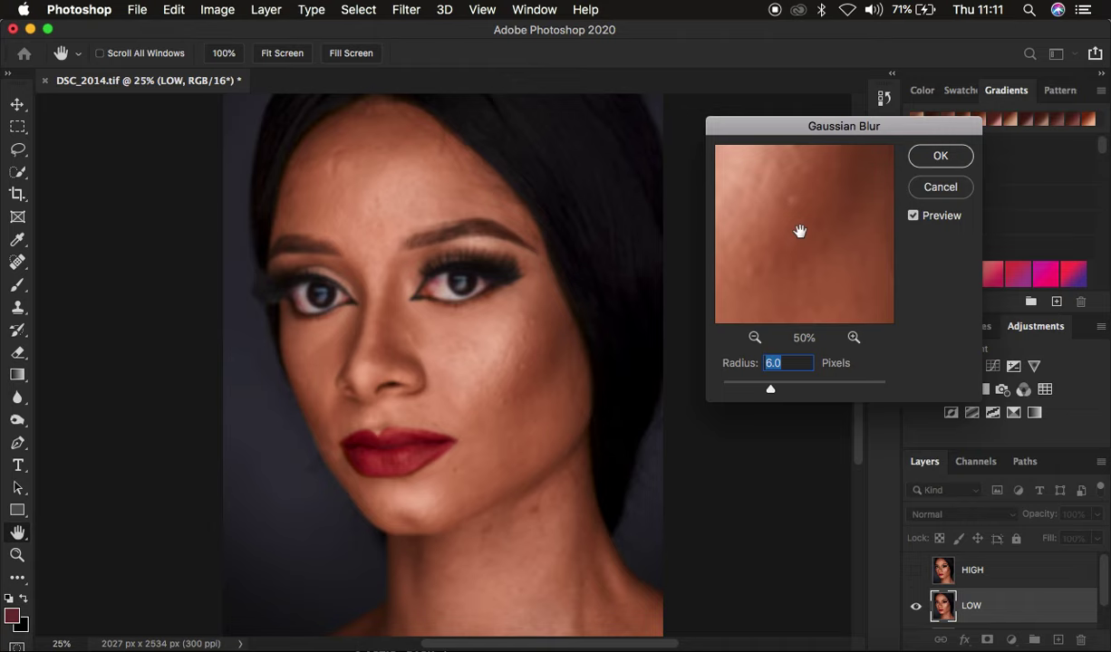
{"action": "left_click", "coordinate": [938, 156]}
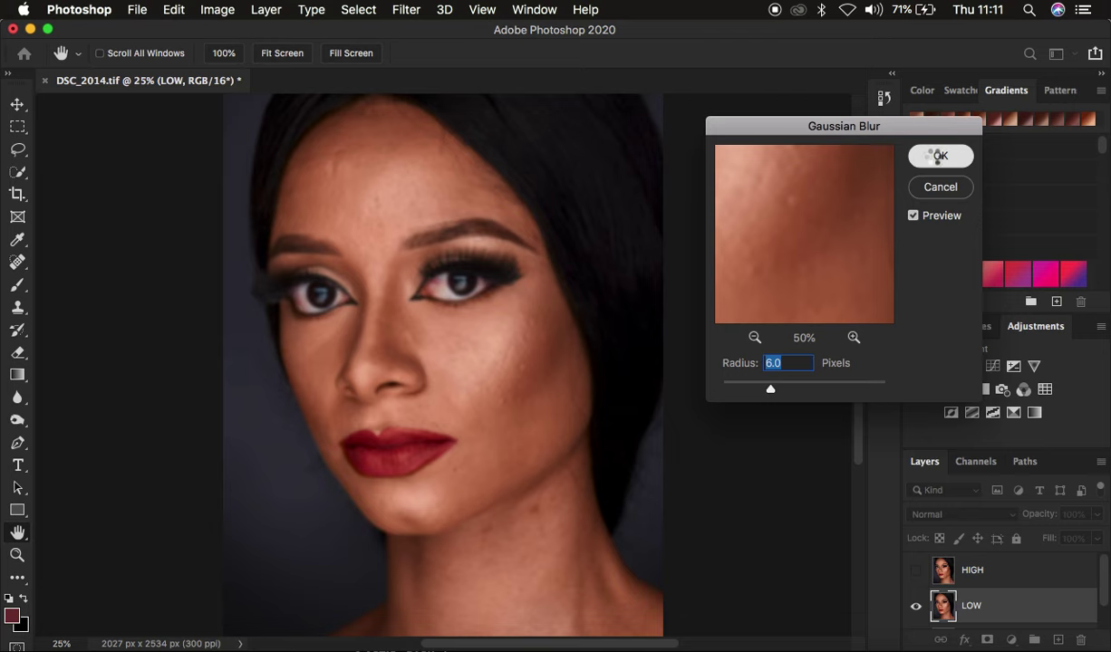
- Make the HIGH layer visible again above the blurred LOW layer
{"action": "key", "text": "l"}
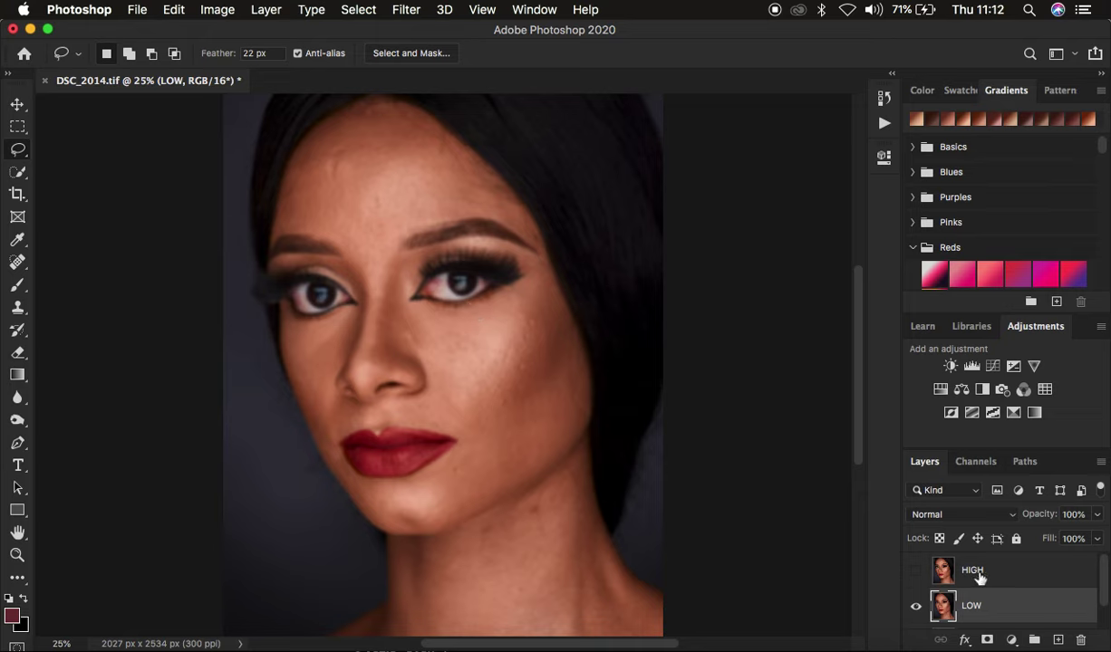
{"action": "left_click", "coordinate": [916, 571]}
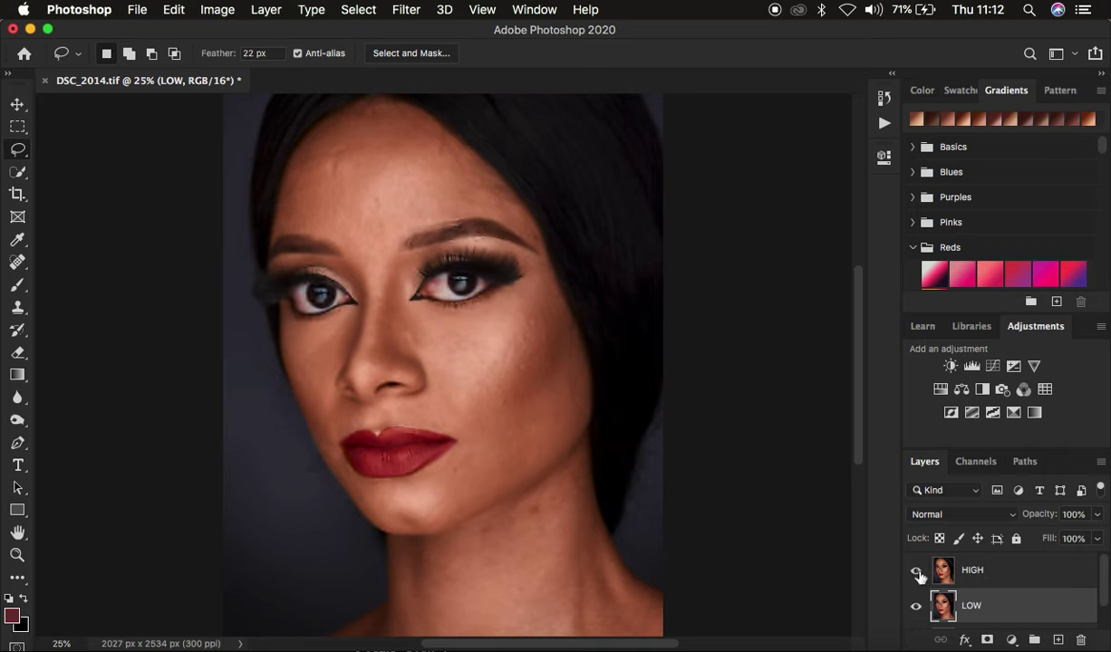
- Open Apply Image for the HIGH layer and set LOW as the source layer with the RGB channel
{"action": "left_click", "coordinate": [992, 571]}
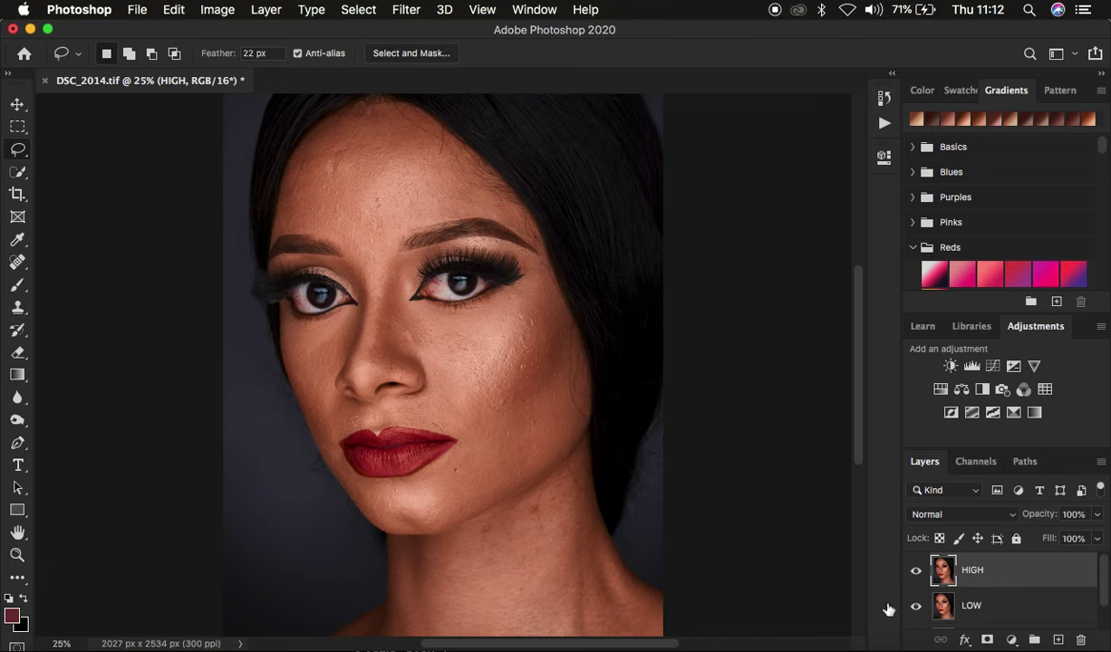
{"action": "left_click", "coordinate": [216, 10]}
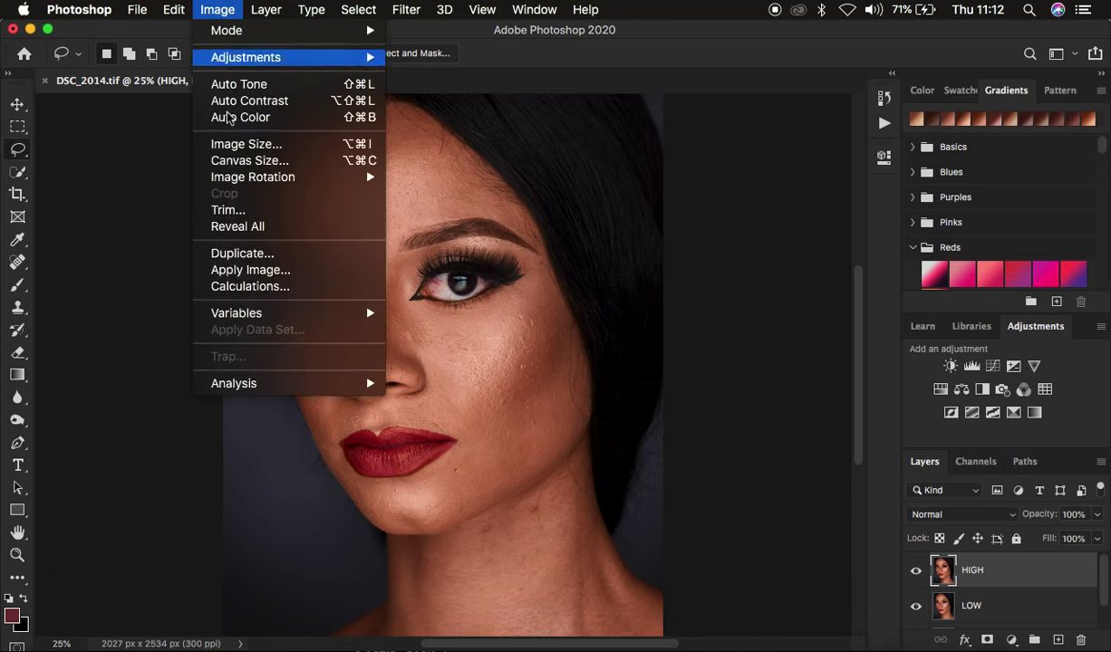
{"action": "left_click", "coordinate": [284, 272]}
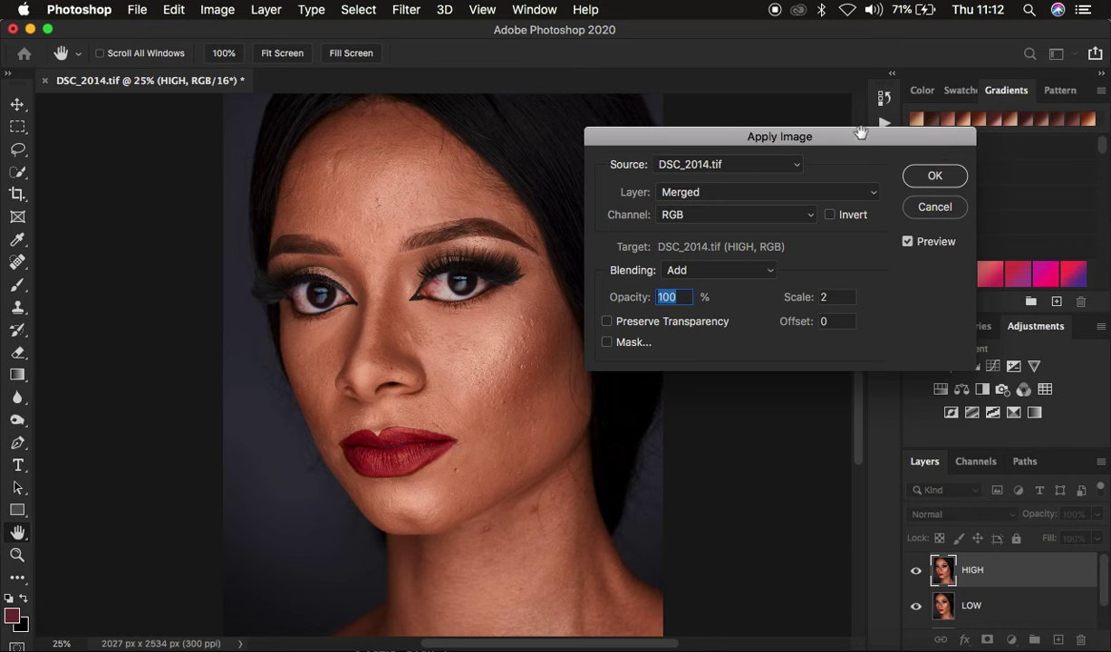
{"action": "left_click", "coordinate": [697, 193]}
{"action": "left_click", "coordinate": [701, 232]}
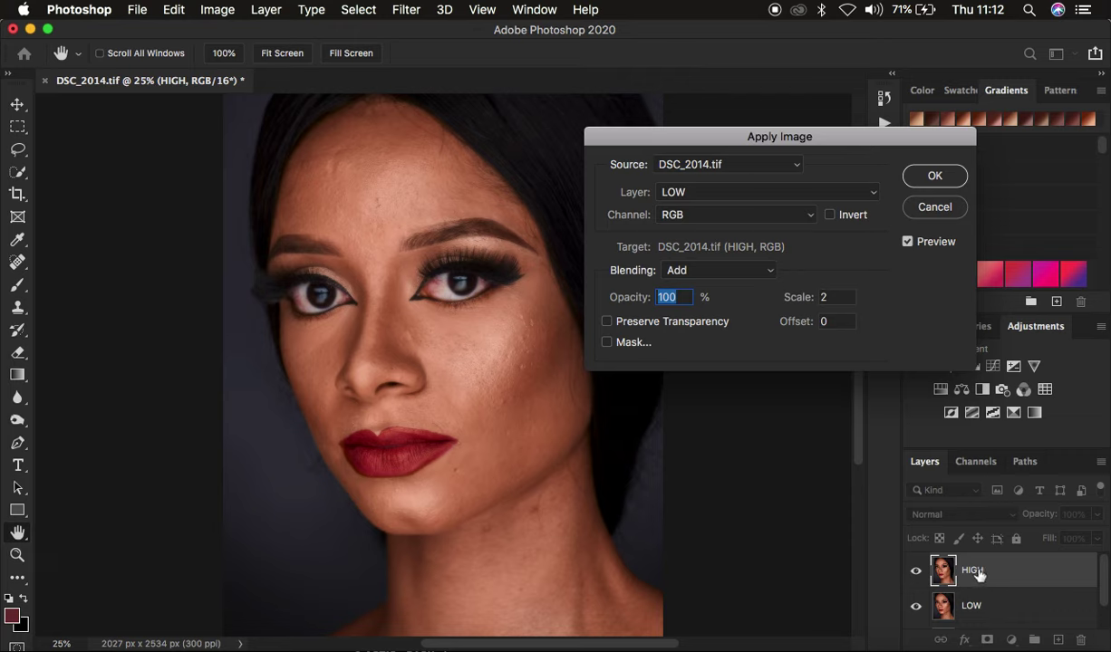
{"action": "left_click", "coordinate": [694, 214]}
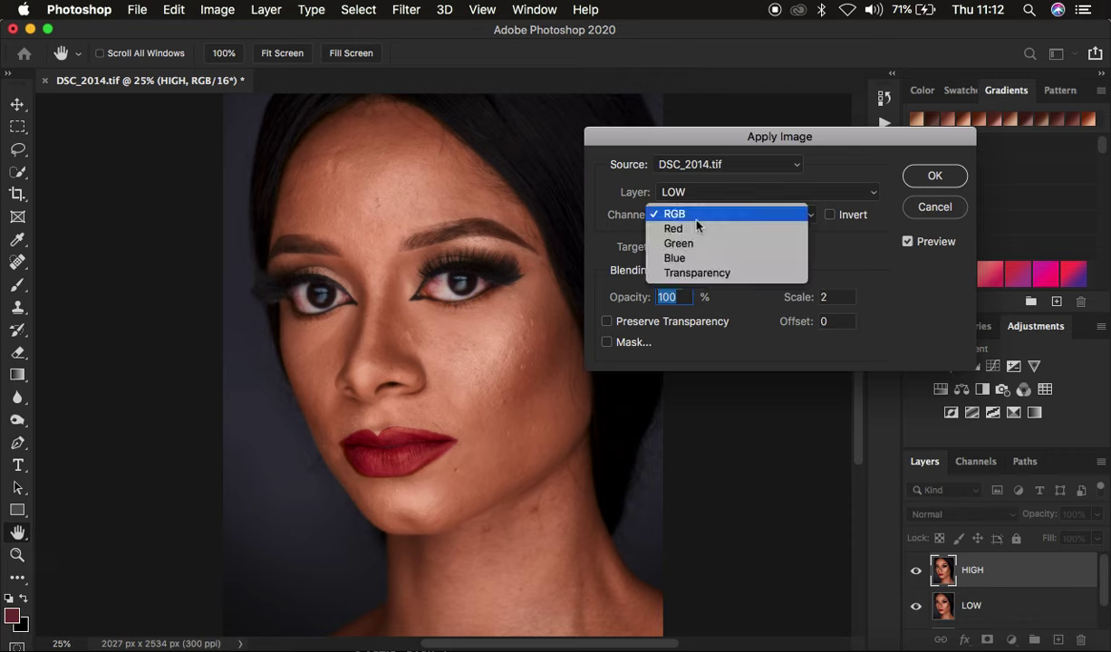
{"action": "left_click", "coordinate": [699, 219]}
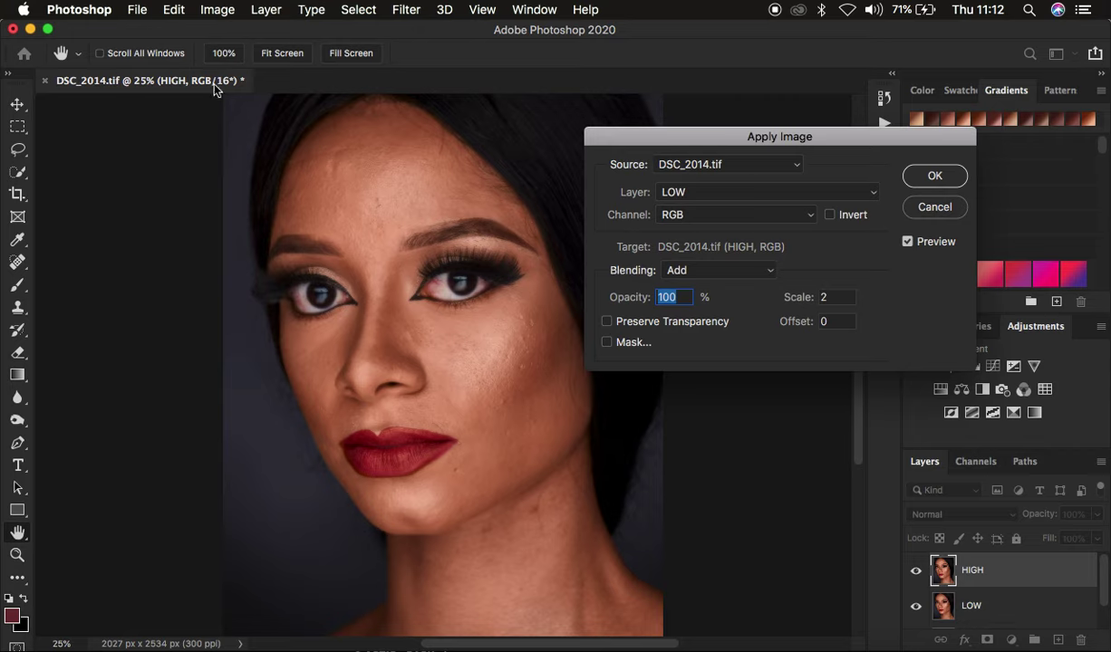
- Try inverting the LOW source with Add blending in Apply Image, and turn the inversion back off
{"action": "left_click", "coordinate": [697, 277]}
{"action": "left_click", "coordinate": [696, 277]}
{"action": "left_click", "coordinate": [830, 218]}
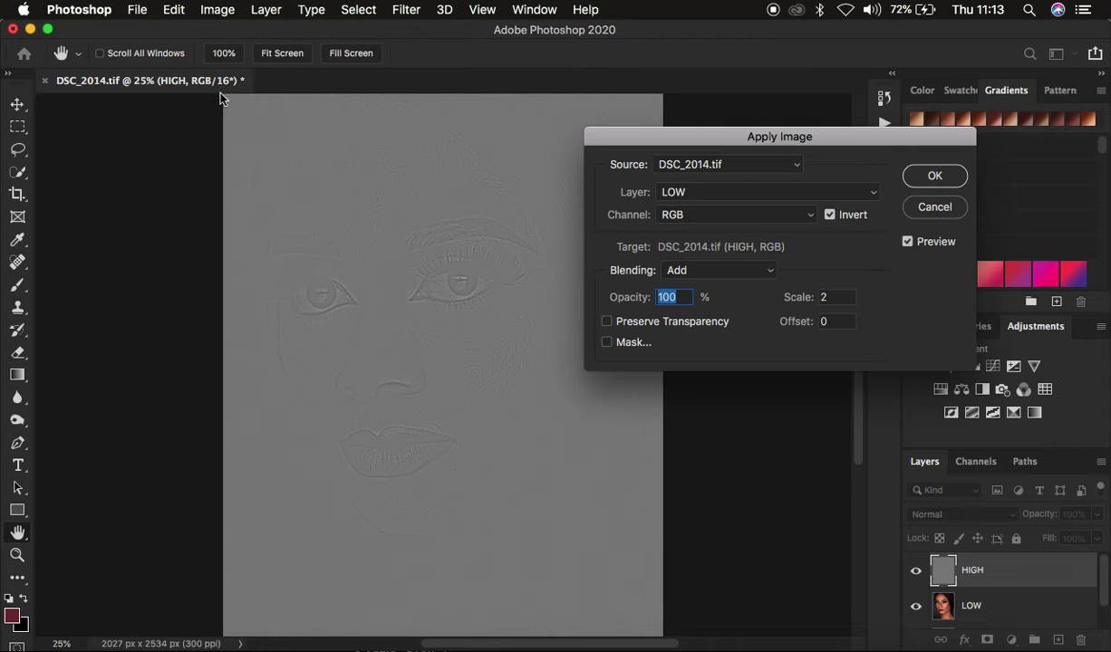
{"action": "left_click", "coordinate": [690, 192]}
{"action": "key", "text": "Escape"}
{"action": "left_click", "coordinate": [829, 216]}
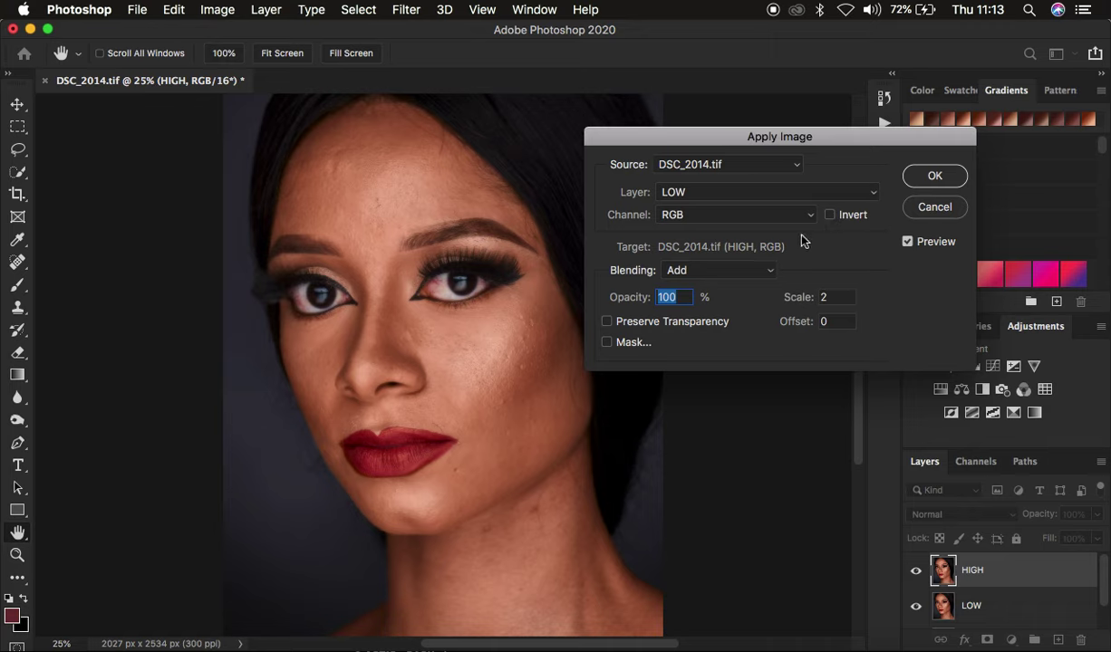
- Try Subtract blending with scale 2 and offset 128 in Apply Image, and return the blending to Add
{"action": "left_click", "coordinate": [680, 270]}
{"action": "left_click", "coordinate": [696, 284]}
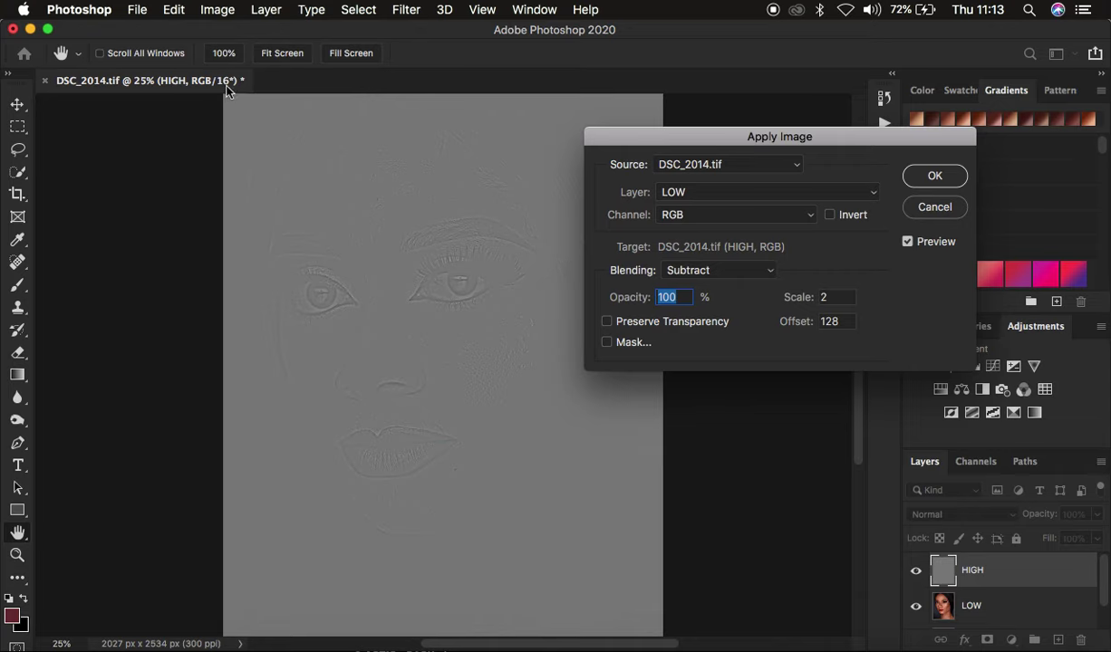
{"action": "left_click", "coordinate": [686, 271]}
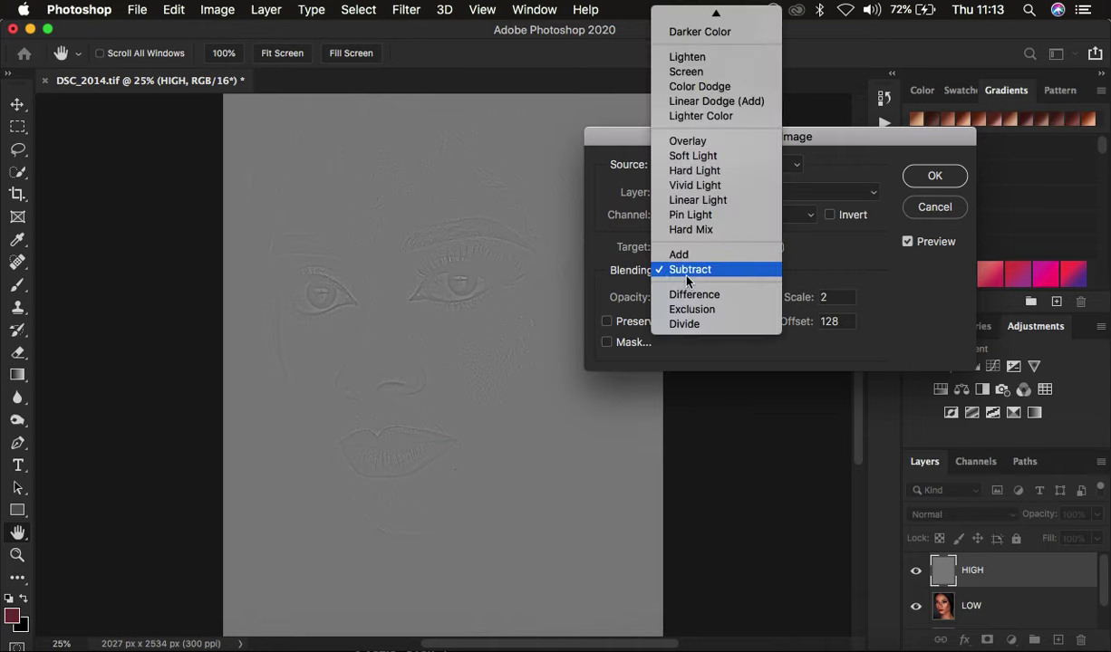
{"action": "left_click", "coordinate": [679, 255]}
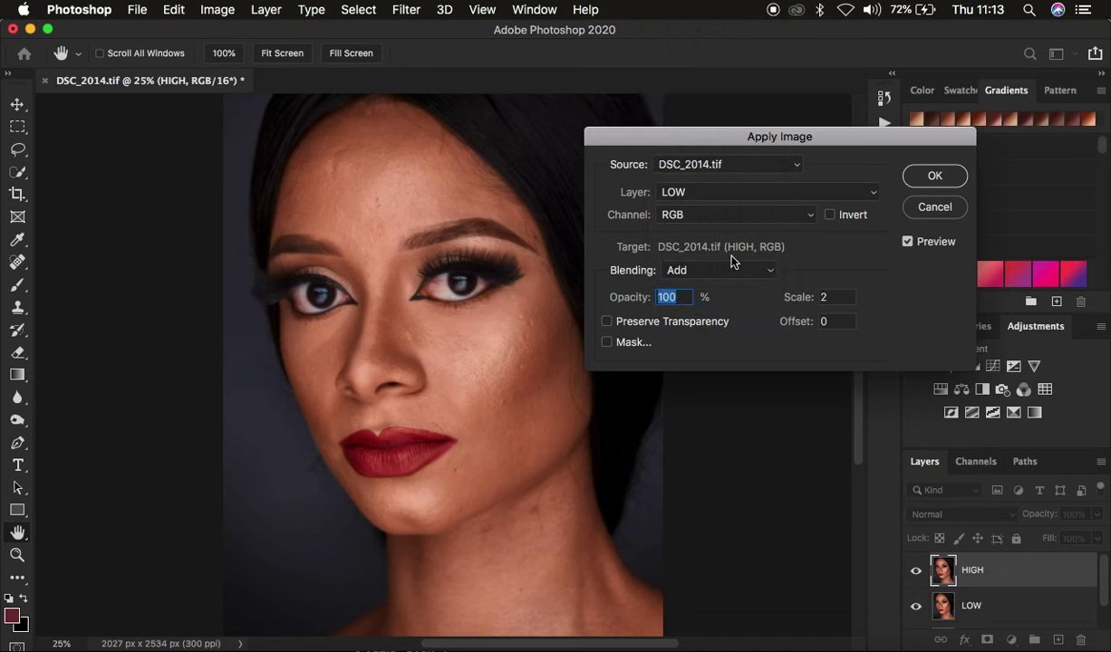
- Apply the inverted LOW source to HIGH with Add blending, scale 2 and offset 0, and set HIGH's blend mode to Linear Light
{"action": "left_click", "coordinate": [830, 215]}
{"action": "left_click", "coordinate": [933, 176]}
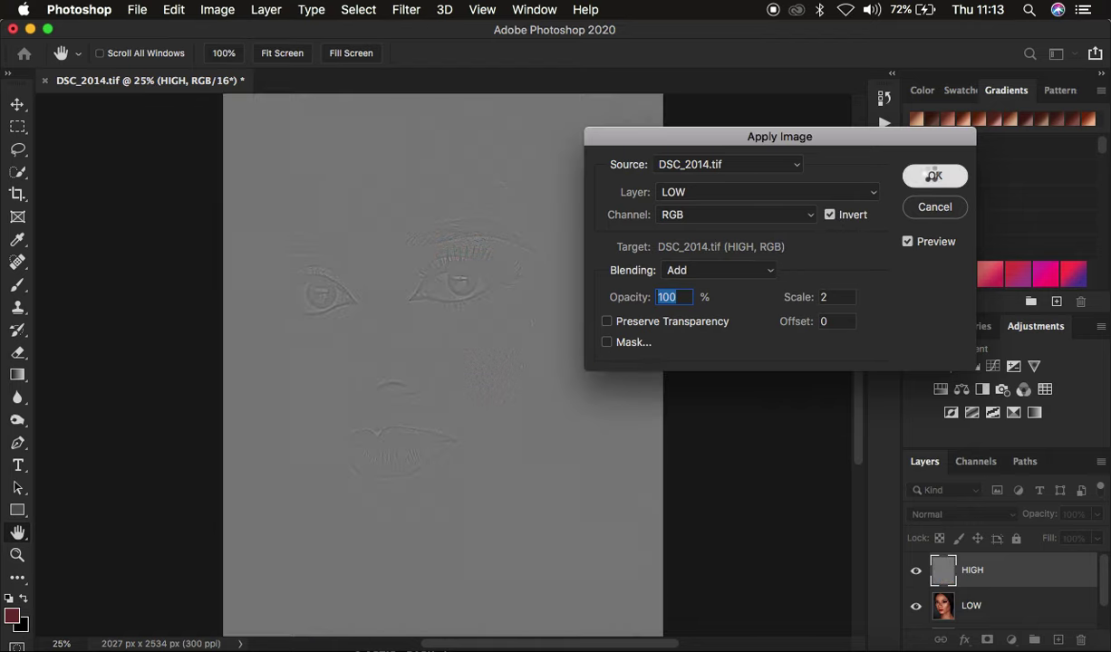
{"action": "key", "text": "l"}
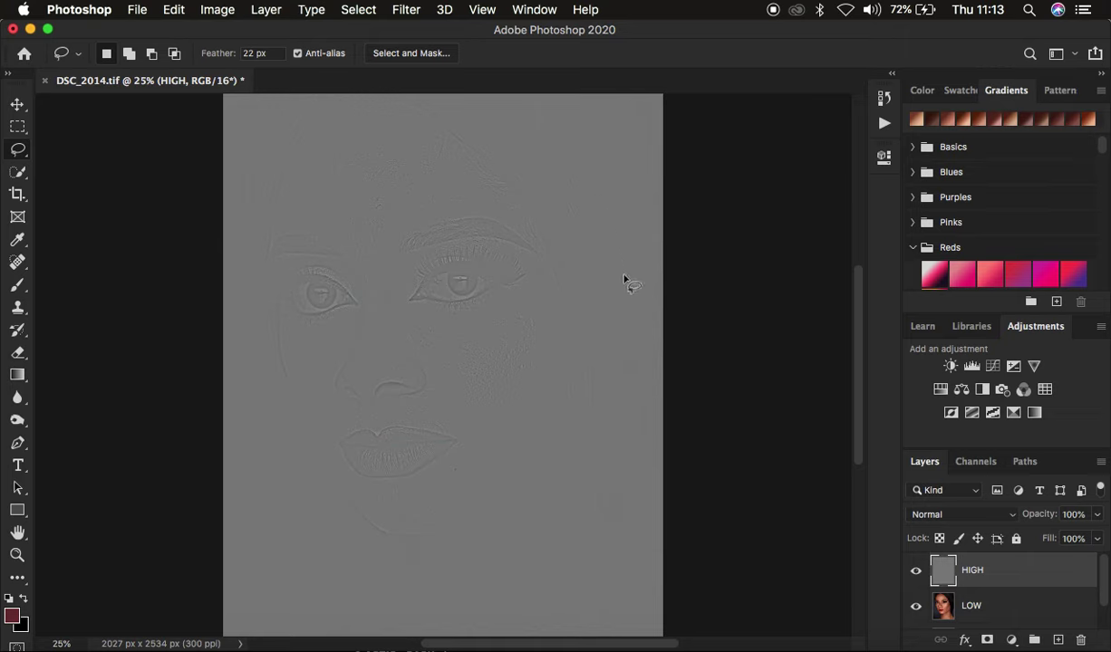
{"action": "left_click", "coordinate": [949, 516]}
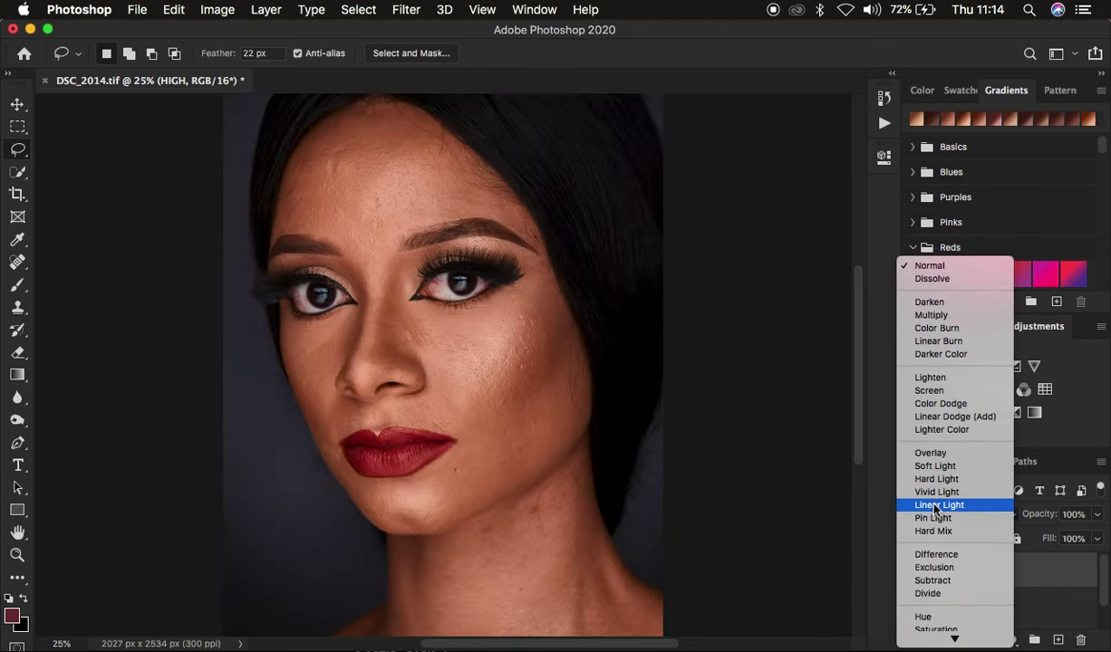
{"action": "left_click", "coordinate": [936, 507]}
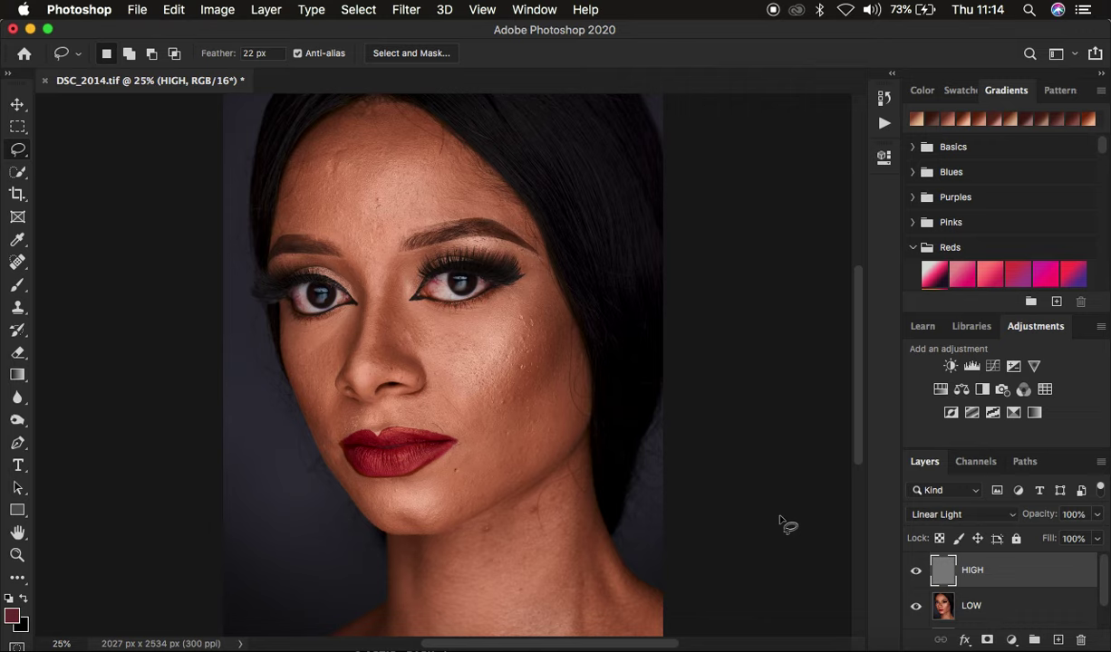
- Group the HIGH and LOW layers and name the group "freq sep"
{"action": "left_click", "coordinate": [987, 584], "text": "super"}
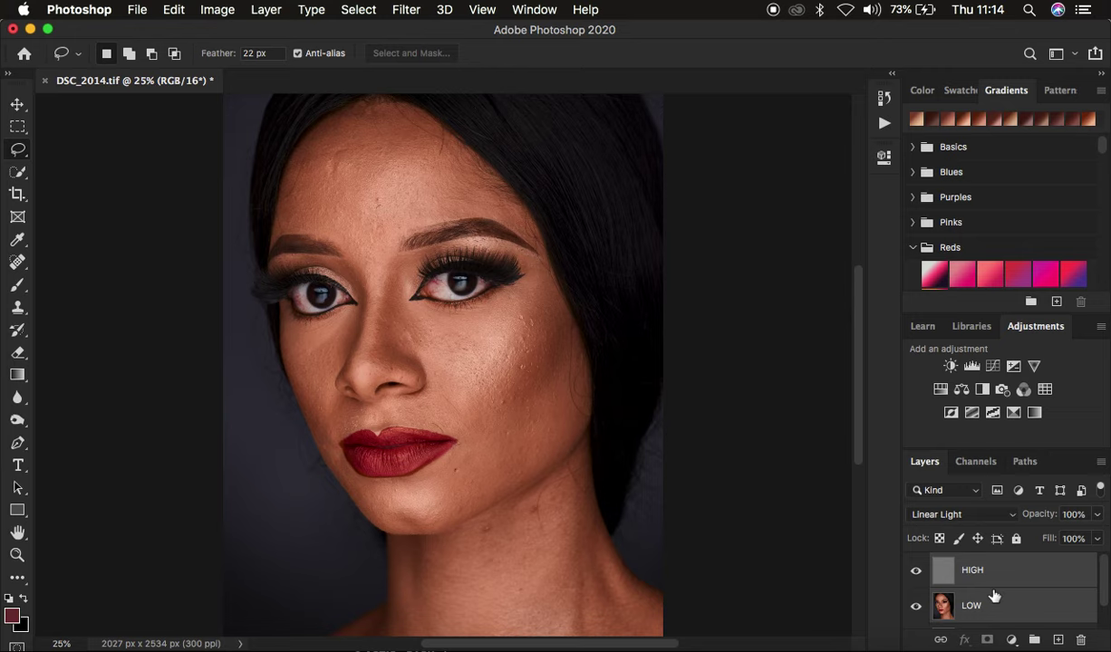
{"action": "key", "text": "super+g"}
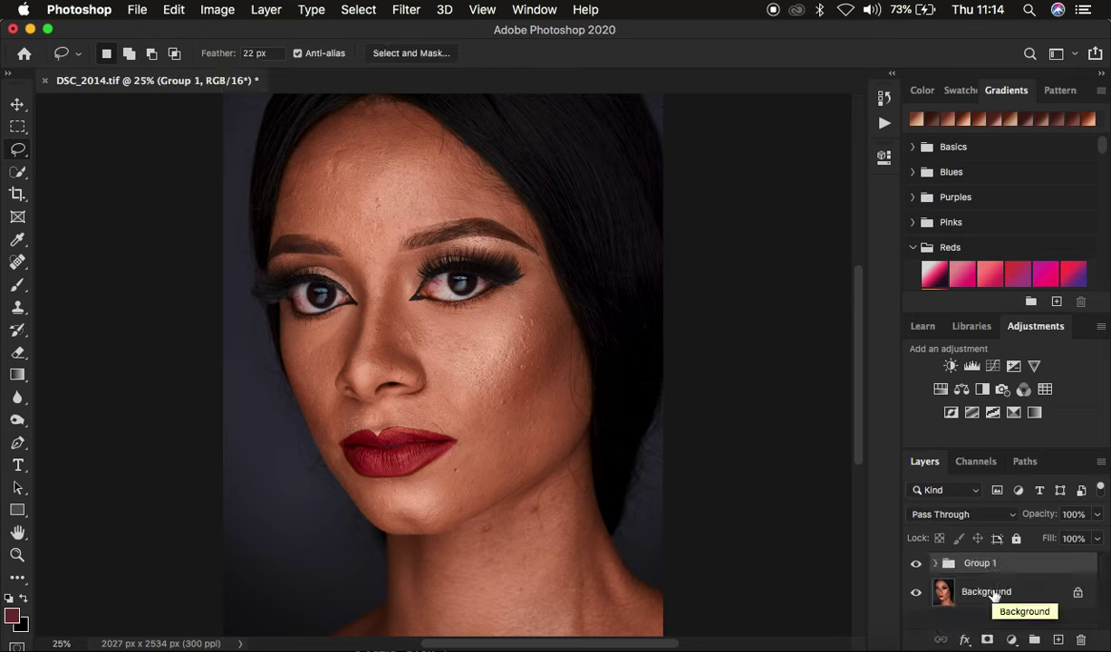
{"action": "double_click", "coordinate": [981, 563]}
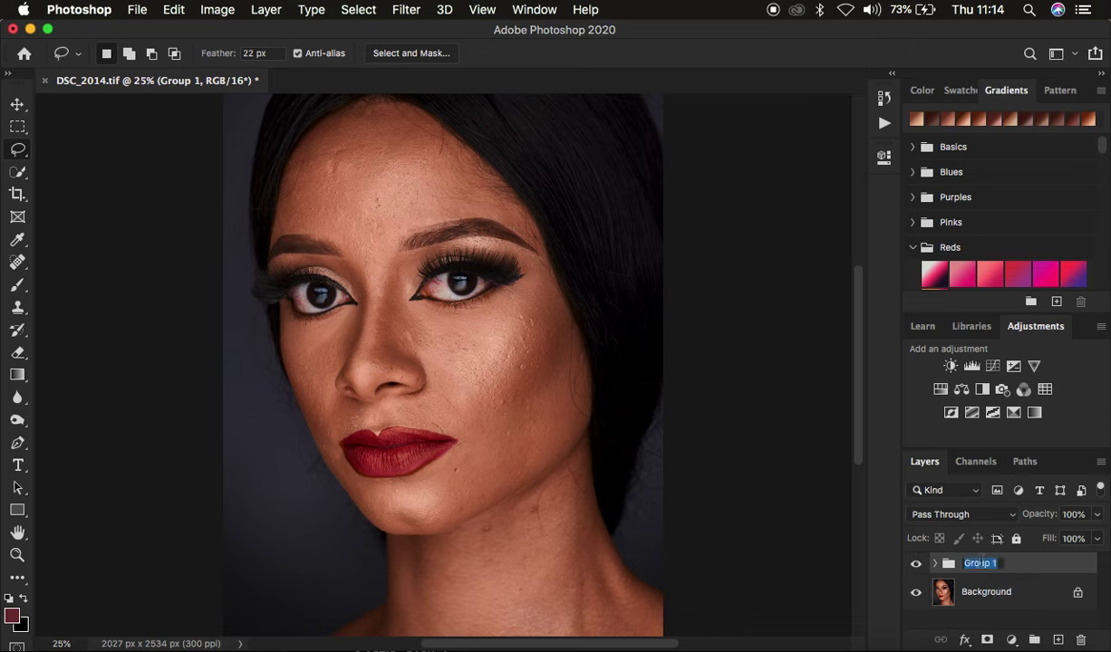
{"action": "type", "text": "freq sep"}
{"action": "key", "text": "Return"}
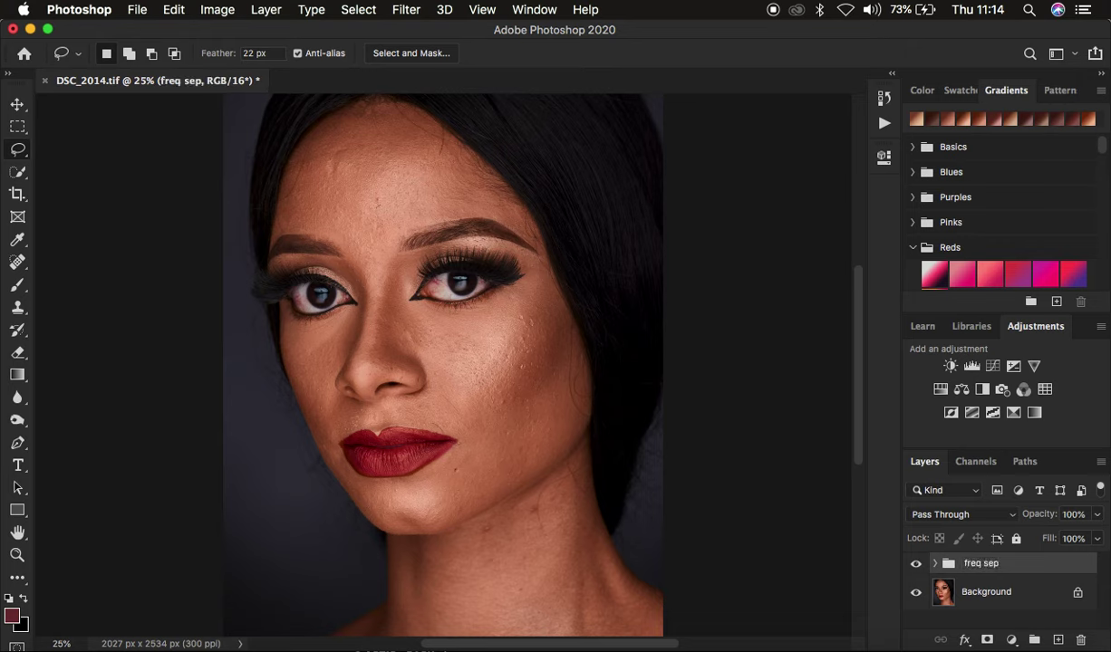
- Select the LOW layer inside the freq sep group and switch to the Mixer Brush tool
{"action": "left_click", "coordinate": [934, 564]}
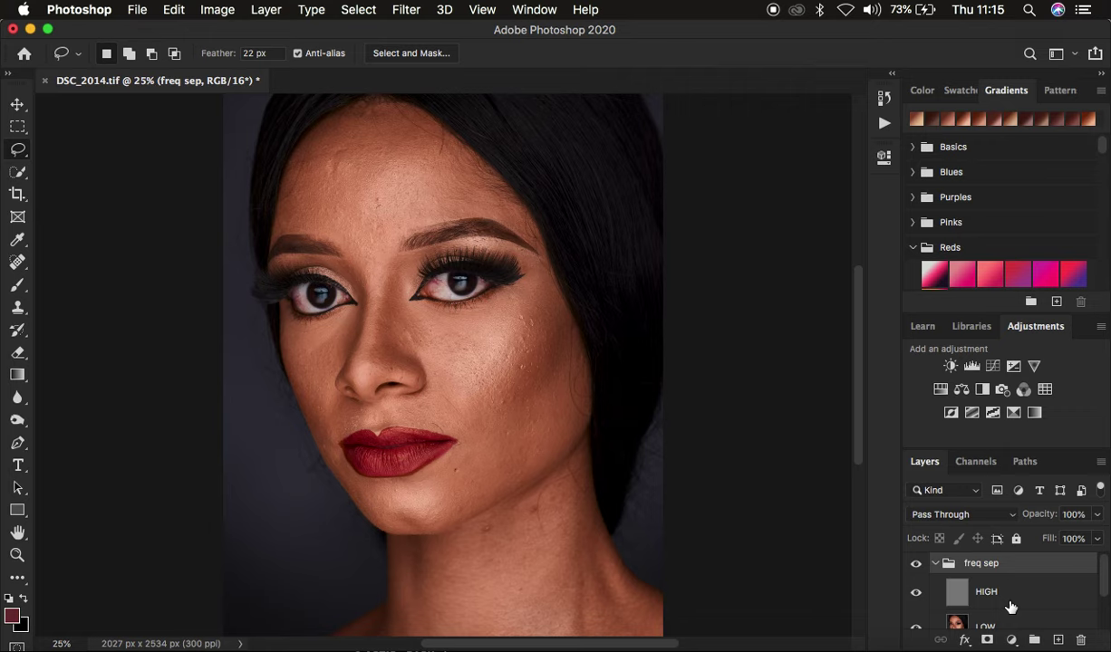
{"action": "scroll", "coordinate": [1010, 606], "scroll_direction": "down", "scroll_amount": 2}
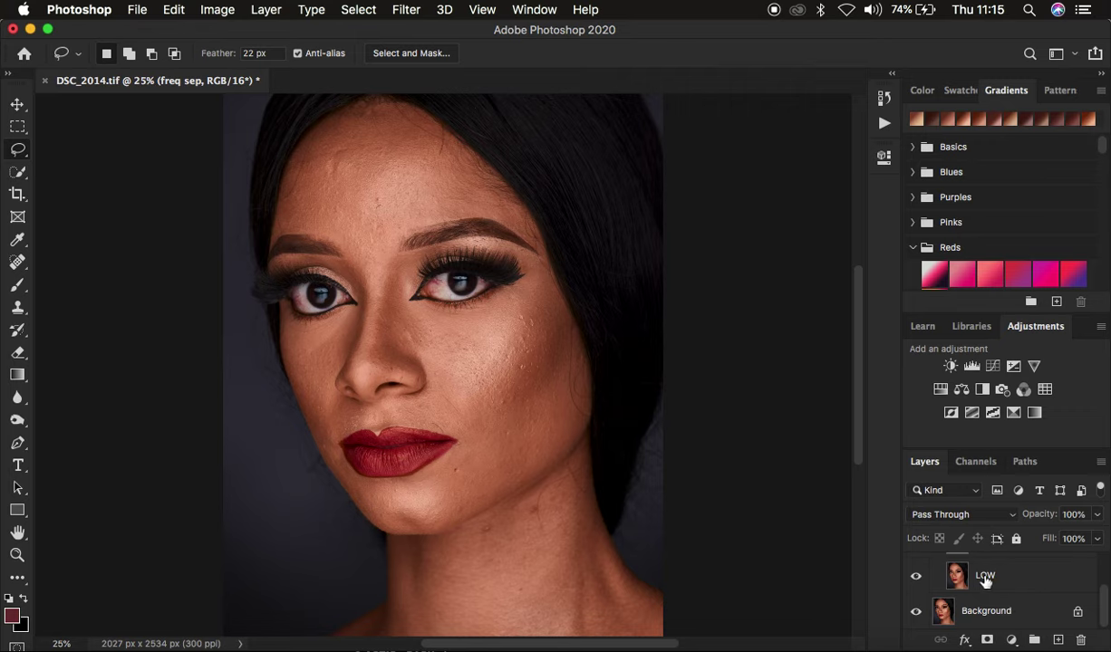
{"action": "left_click", "coordinate": [984, 577]}
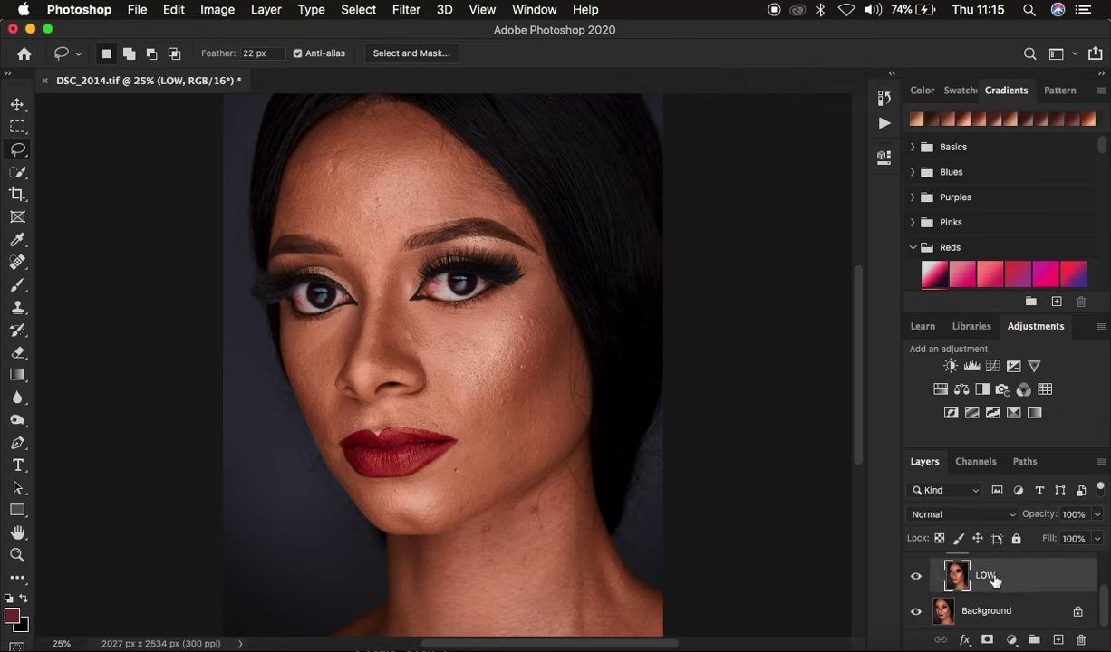
{"action": "scroll", "coordinate": [1024, 583], "scroll_direction": "up", "scroll_amount": 1}
{"action": "scroll", "coordinate": [1024, 582], "scroll_direction": "up", "scroll_amount": 1}
{"action": "scroll", "coordinate": [1023, 582], "scroll_direction": "down", "scroll_amount": 2}
{"action": "left_click", "coordinate": [18, 287]}
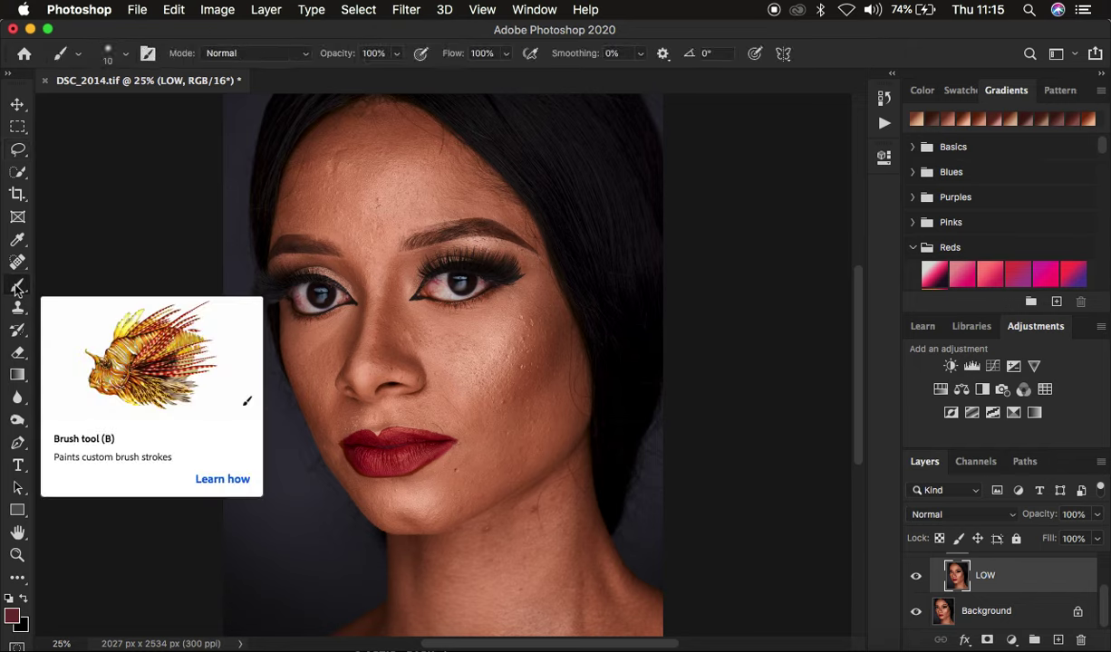
{"action": "right_click", "coordinate": [18, 286]}
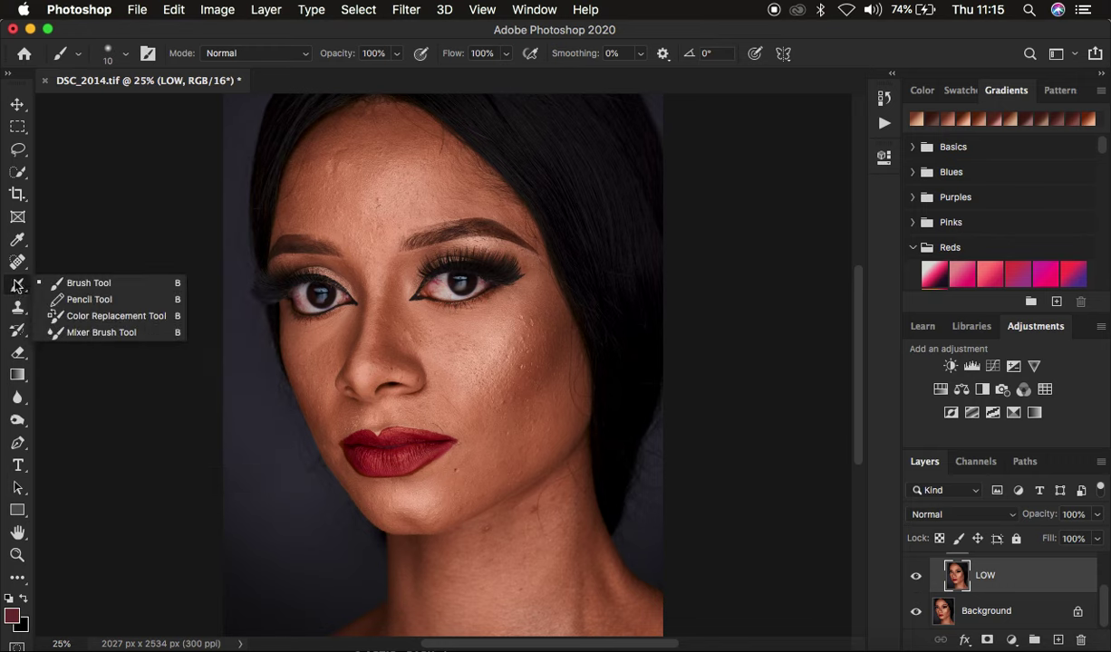
{"action": "left_click", "coordinate": [74, 332]}
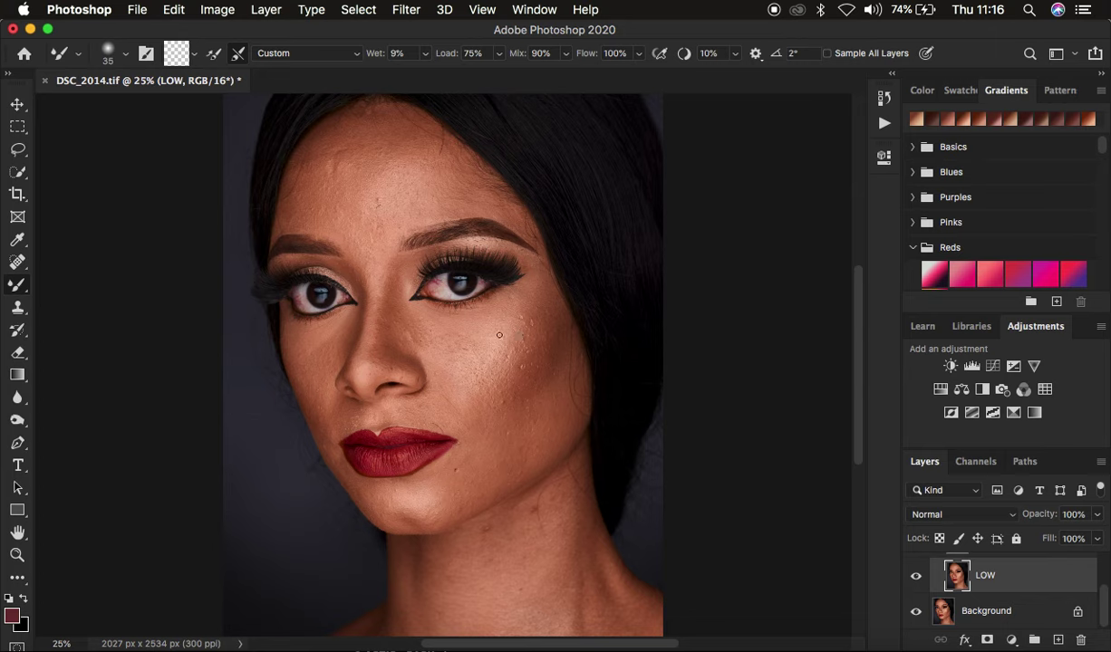
- Clean the Mixer Brush's loaded paint and keep it set to clean after each stroke
{"action": "left_click", "coordinate": [124, 59]}
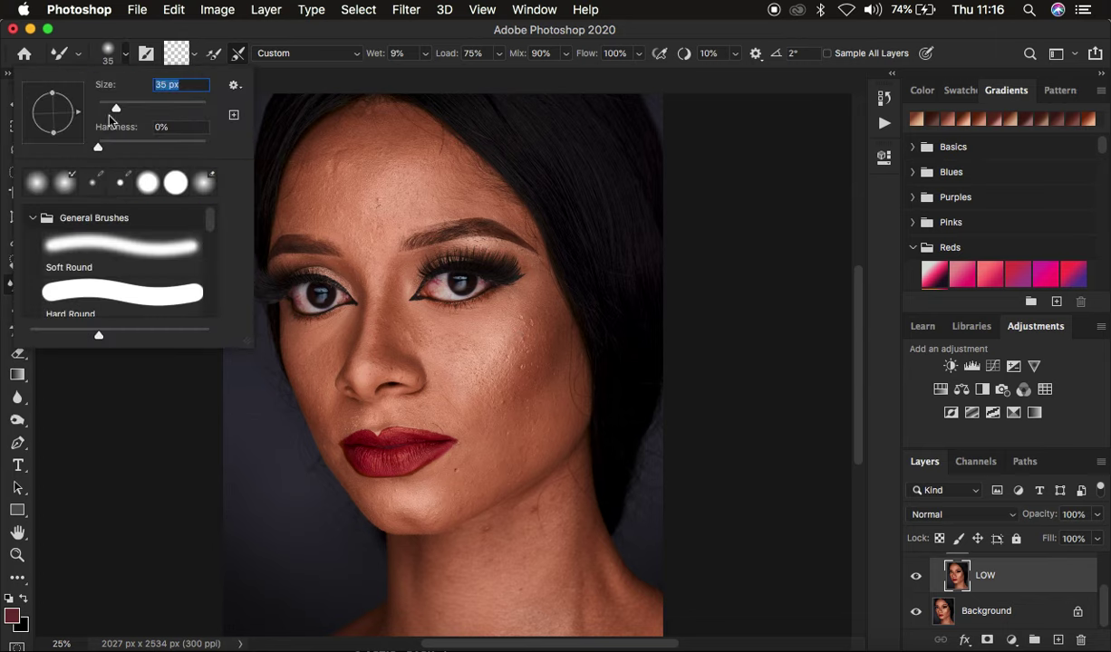
{"action": "left_click", "coordinate": [125, 58]}
{"action": "left_click", "coordinate": [125, 58]}
{"action": "left_click", "coordinate": [126, 58]}
{"action": "left_click", "coordinate": [193, 53]}
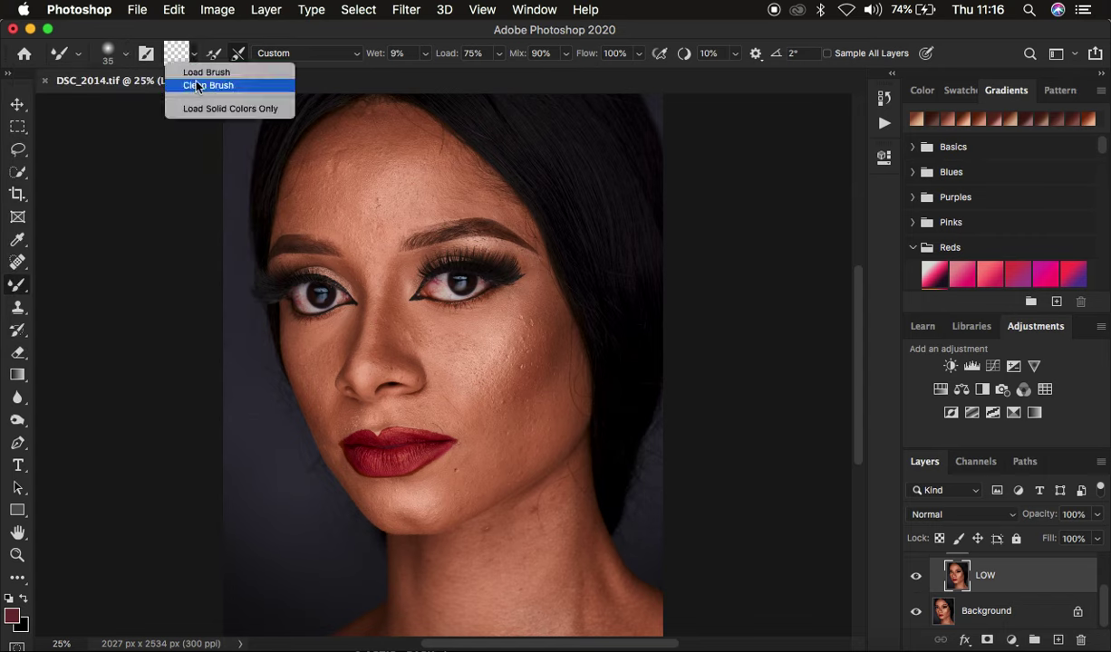
{"action": "left_click", "coordinate": [207, 85]}
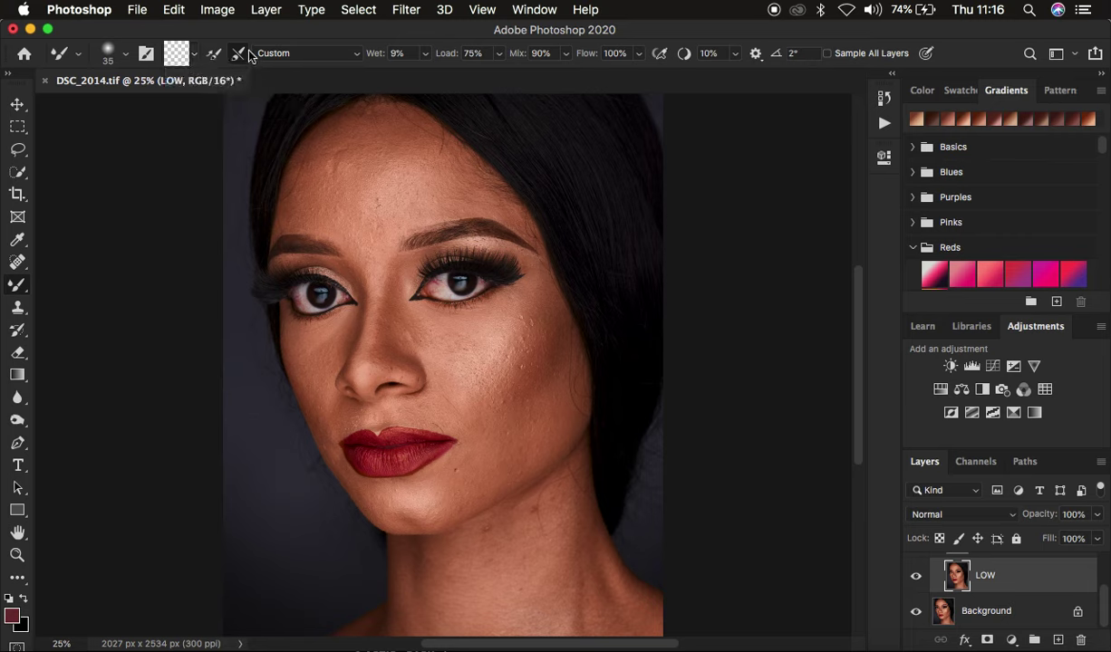
{"action": "left_click", "coordinate": [235, 52]}
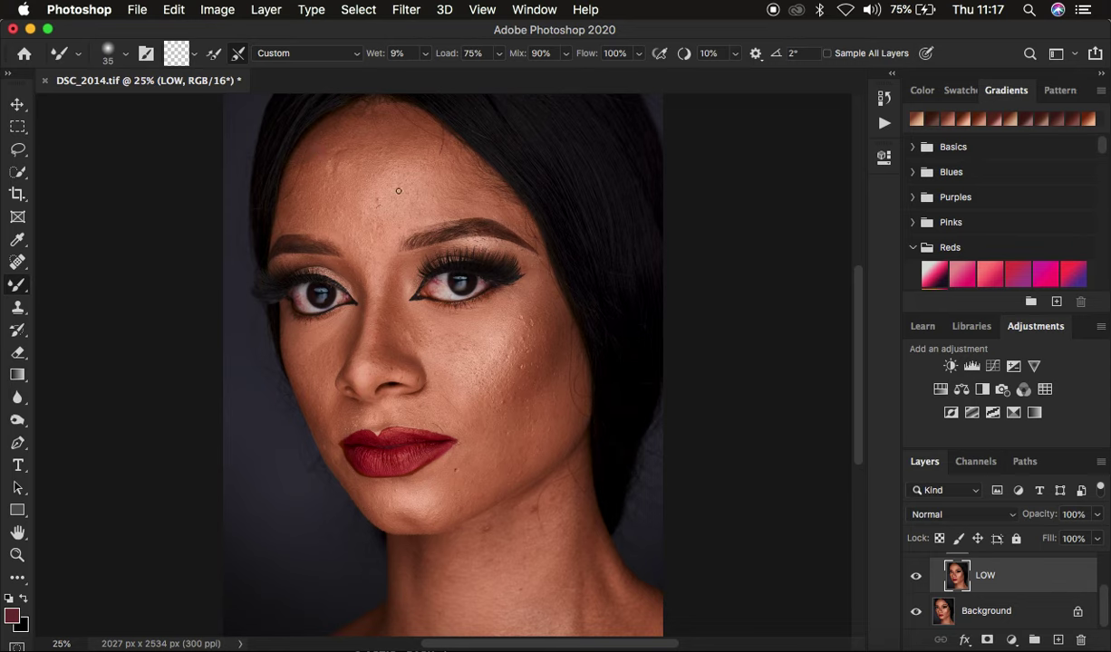
- Try sampling all layers with the Mixer Brush, and turn the option back off for the LOW layer
{"action": "left_click_drag", "start_coordinate": [376, 56], "coordinate": [367, 56]}
{"action": "left_click", "coordinate": [826, 54]}
{"action": "scroll", "coordinate": [1028, 589], "scroll_direction": "up", "scroll_amount": 2}
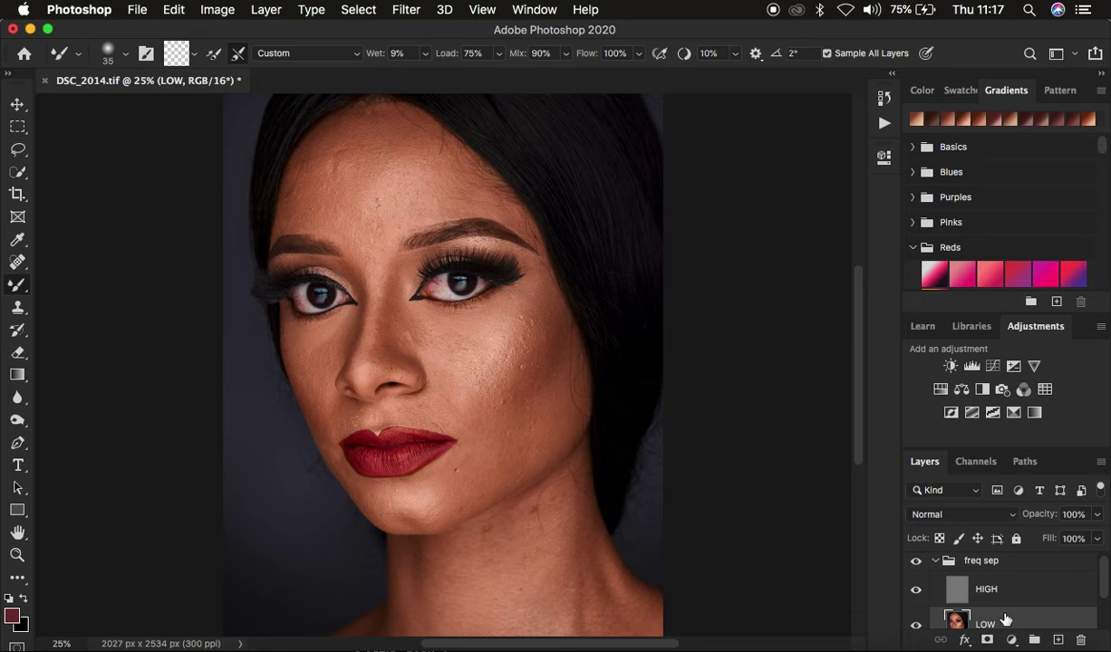
{"action": "scroll", "coordinate": [1004, 619], "scroll_direction": "down", "scroll_amount": 1}
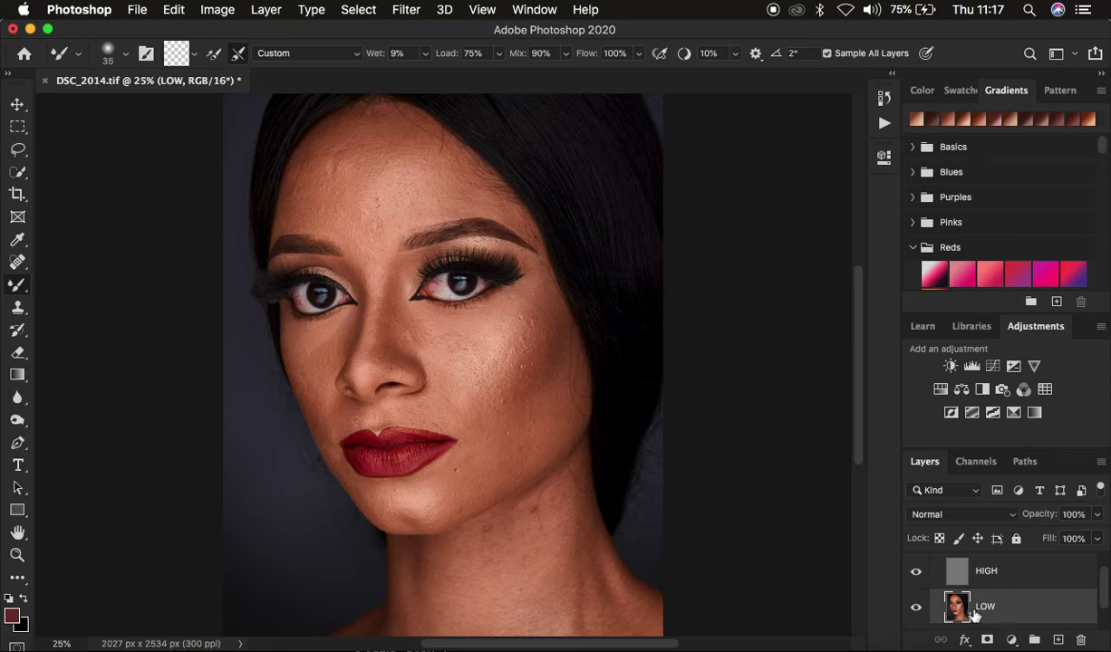
{"action": "left_click", "coordinate": [826, 54]}
- Enlarge the Mixer Brush to 600 px, checking its size against the forehead
{"action": "key", "text": "super+minus"}
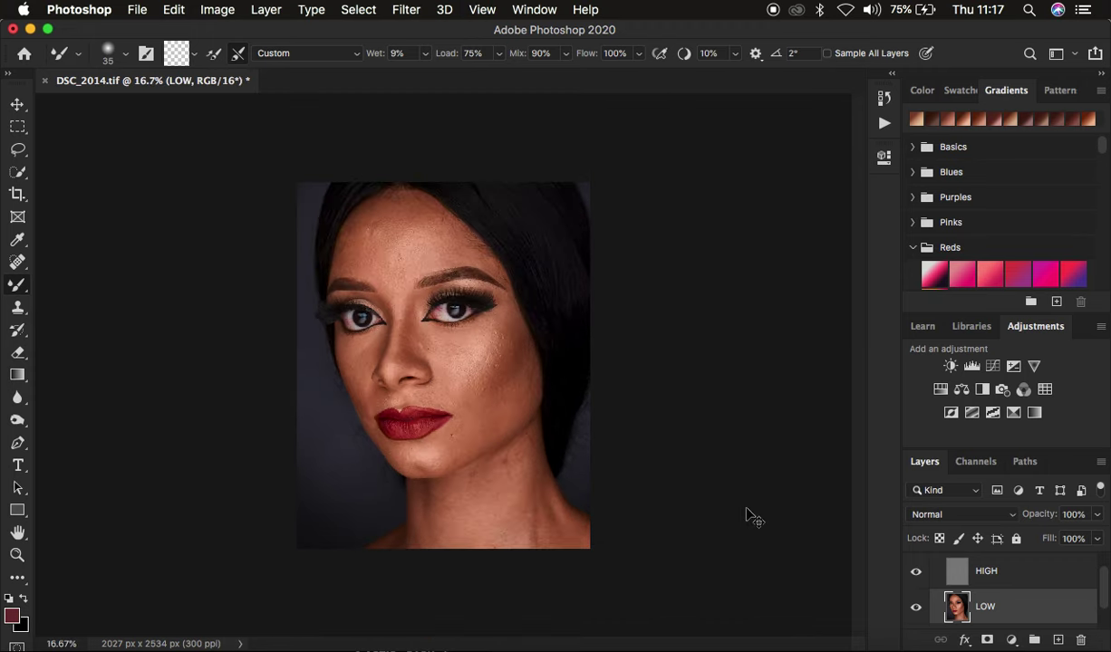
{"action": "key", "text": "super+plus"}
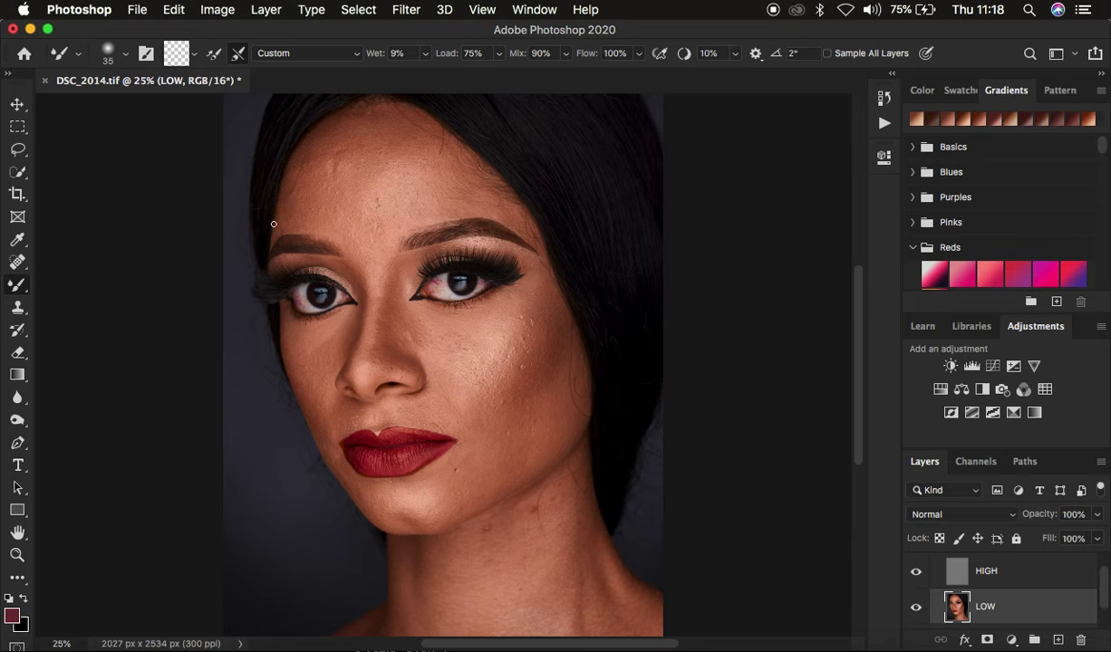
{"action": "key", "text": "bracketright"}
{"action": "key", "text": "bracketright"}
{"action": "key", "text": "bracketright"}
{"action": "key", "text": "bracketright"}
{"action": "key", "text": "bracketright"}
{"action": "key", "text": "bracketright"}
{"action": "key", "text": "bracketright"}
{"action": "key", "text": "bracketright"}
{"action": "key", "text": "bracketright"}
{"action": "key", "text": "bracketright"}
{"action": "key", "text": "bracketleft"}
{"action": "key", "text": "bracketleft"}
{"action": "key", "text": "bracketleft"}
{"action": "key", "text": "bracketleft"}
{"action": "key", "text": "bracketleft"}
{"action": "key", "text": "bracketright"}
{"action": "key", "text": "bracketright"}
{"action": "key", "text": "bracketright"}
{"action": "key", "text": "bracketright"}
{"action": "key", "text": "bracketright"}
{"action": "key", "text": "bracketright"}
{"action": "key", "text": "bracketright"}
{"action": "key", "text": "bracketright"}
{"action": "key", "text": "bracketright"}
{"action": "key", "text": "bracketright"}
{"action": "key", "text": "bracketright"}
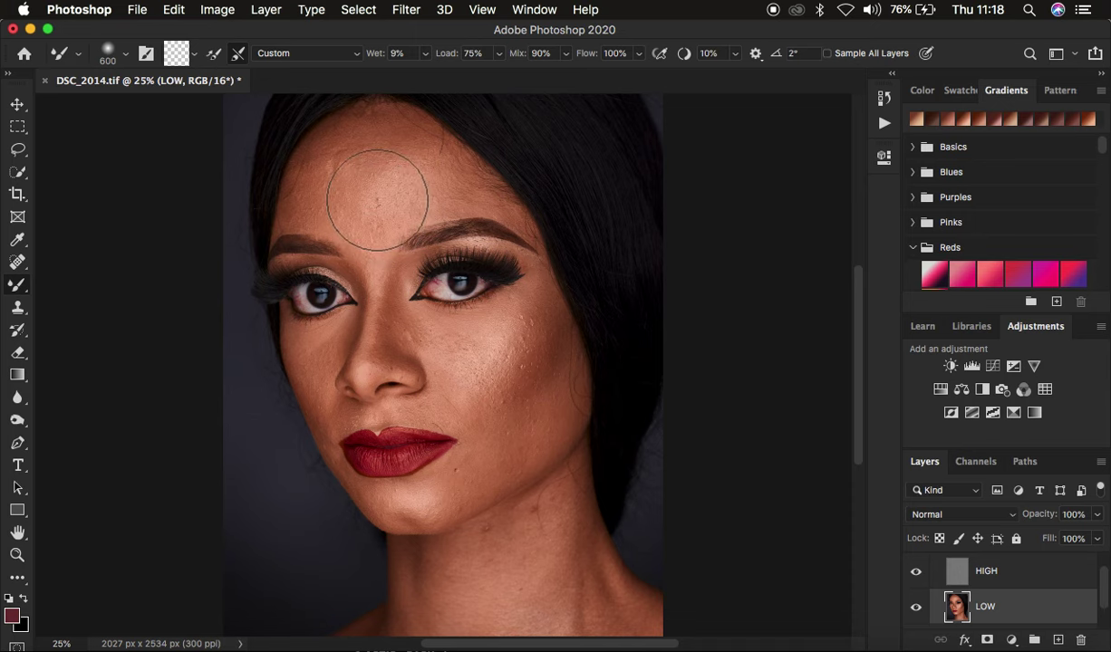
{"action": "key", "text": "super+plus"}
{"action": "key", "text": "super+plus"}
{"action": "key", "text": "super+plus"}
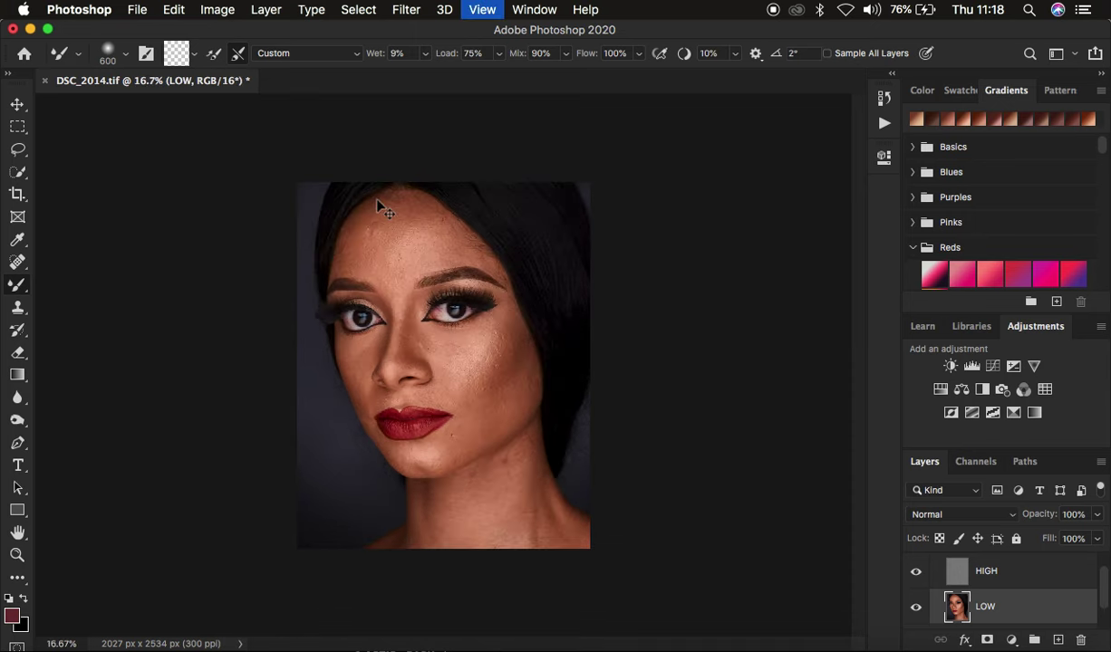
- Try the 600 px Mixer Brush on the cheek below the eye on the LOW layer
{"action": "key", "text": "super+plus"}
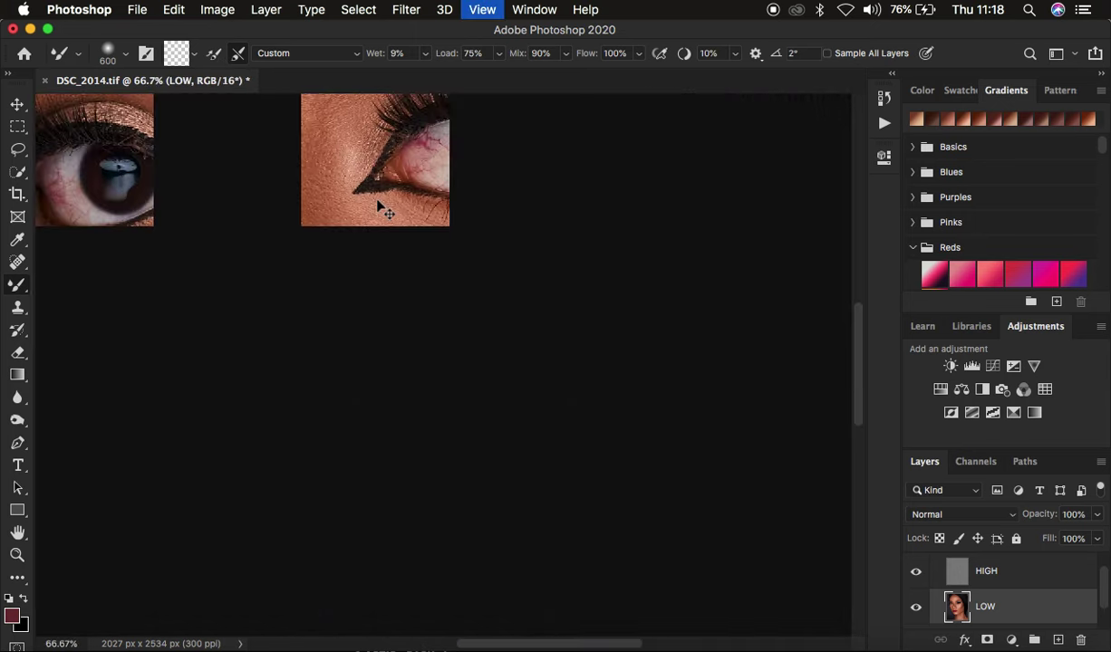
{"action": "key", "text": "super+plus"}
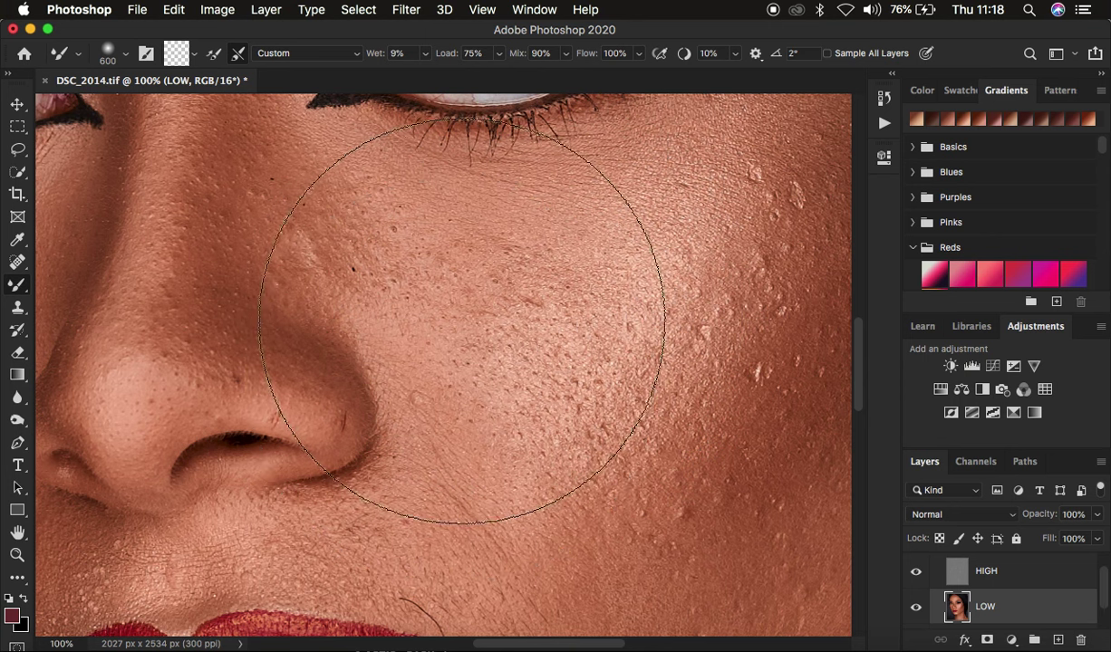
{"action": "key", "text": "super+minus"}
{"action": "key", "text": "super+minus"}
{"action": "key", "text": "super+minus"}
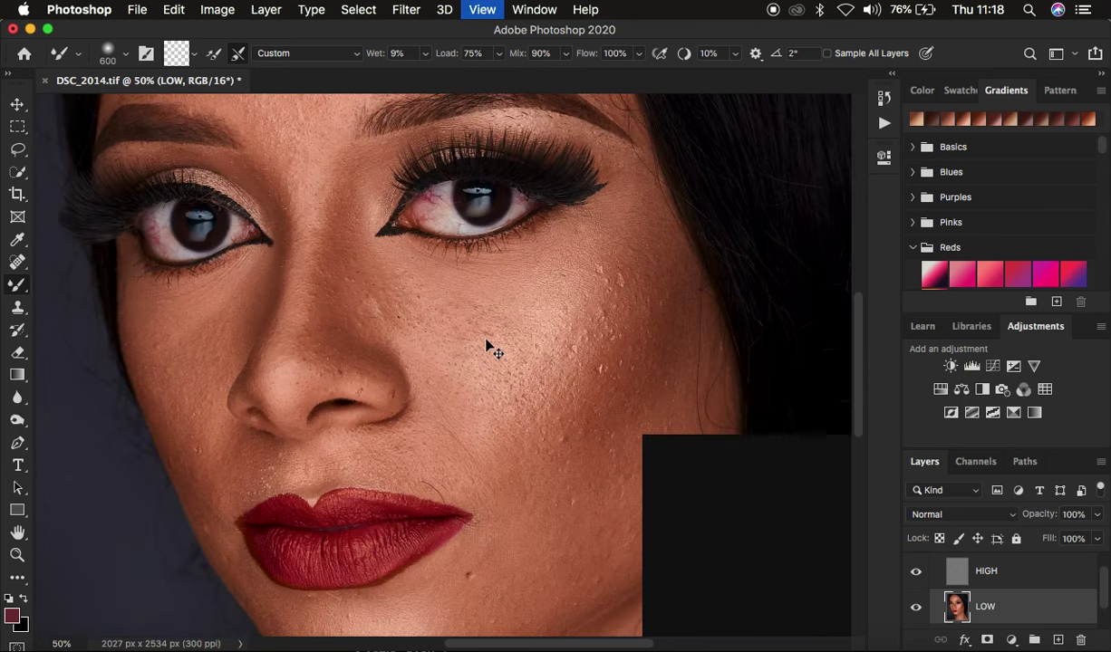
{"action": "key", "text": "super+minus"}
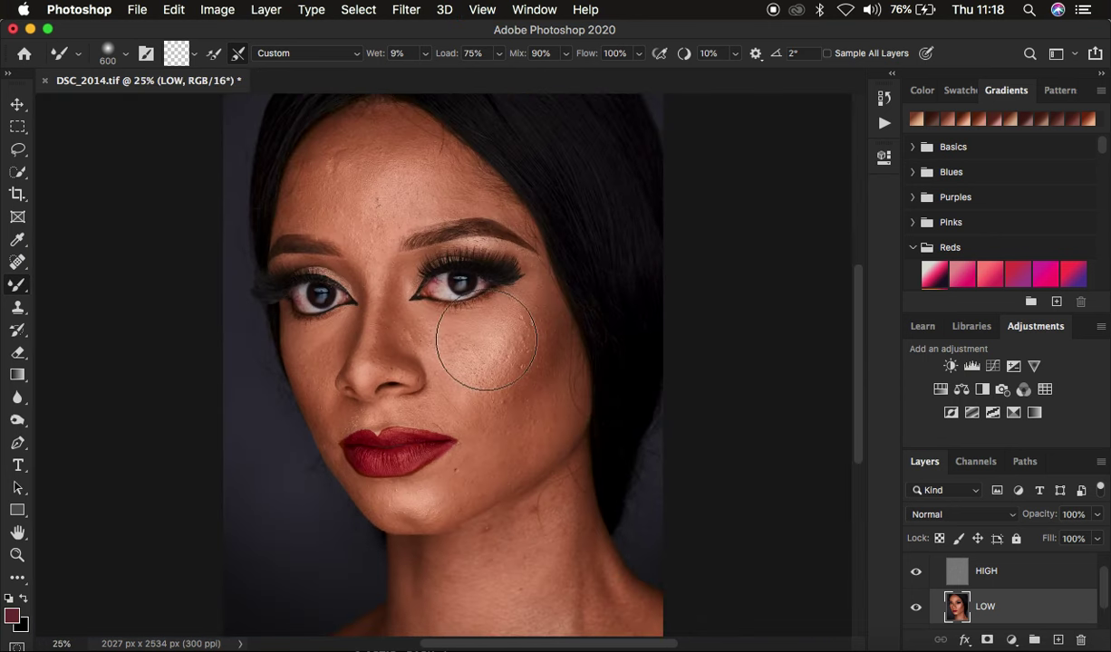
{"action": "mouse_move", "coordinate": [487, 339]}
{"action": "left_mouse_down"}
{"action": "mouse_move", "coordinate": [458, 331]}
{"action": "mouse_move", "coordinate": [396, 272]}
{"action": "mouse_move", "coordinate": [483, 302]}
{"action": "mouse_move", "coordinate": [493, 381]}
{"action": "mouse_move", "coordinate": [414, 350]}
{"action": "mouse_move", "coordinate": [489, 304]}
{"action": "mouse_move", "coordinate": [519, 339]}
{"action": "mouse_move", "coordinate": [434, 392]}
{"action": "mouse_move", "coordinate": [404, 330]}
{"action": "mouse_move", "coordinate": [462, 292]}
{"action": "mouse_move", "coordinate": [505, 349]}
{"action": "mouse_move", "coordinate": [472, 373]}
{"action": "left_mouse_up"}
{"action": "key", "text": "super+g"}
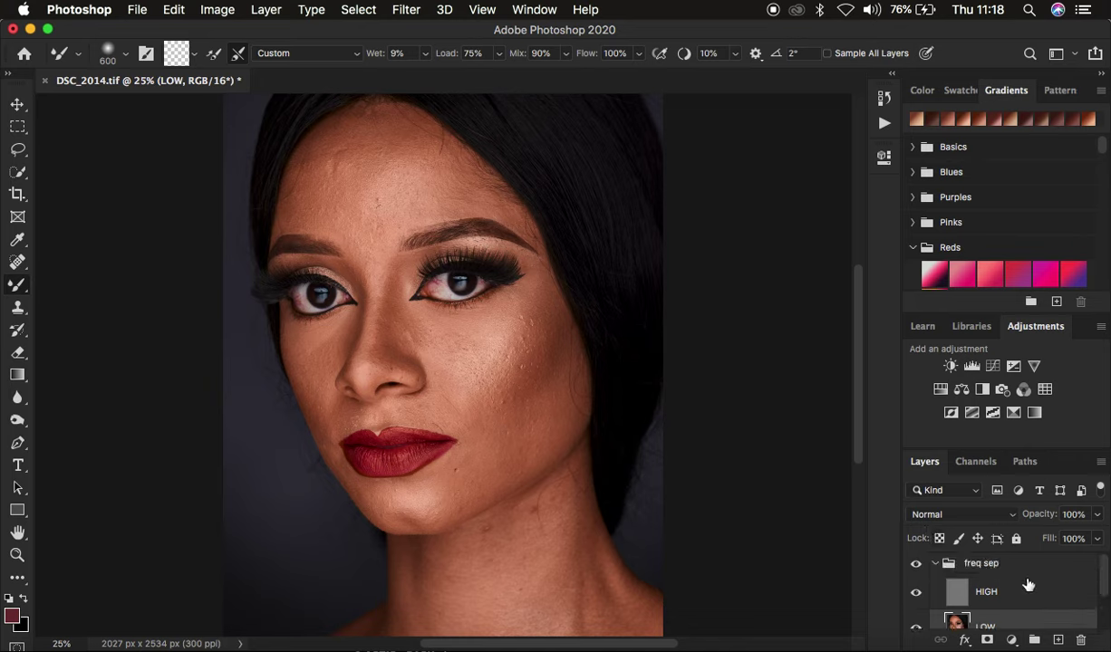
- Hide the HIGH layer and blend the outer cheek's highlight and shadow on LOW with the Mixer Brush reduced to 200 px
{"action": "left_click", "coordinate": [916, 594]}
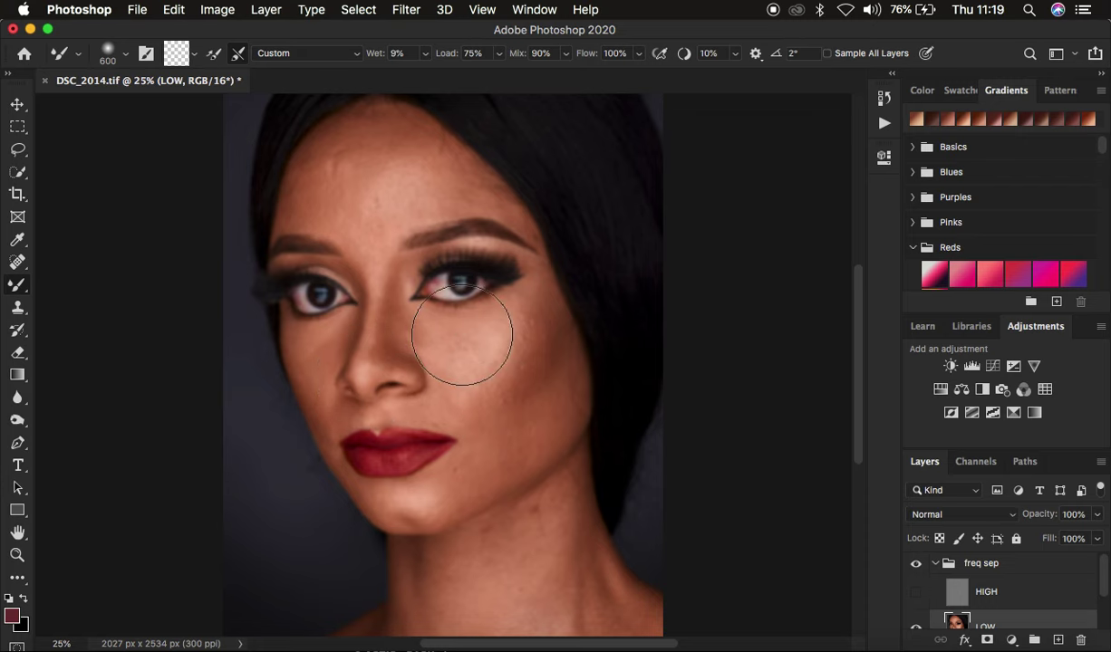
{"action": "scroll", "coordinate": [1049, 612], "scroll_direction": "down", "scroll_amount": 2}
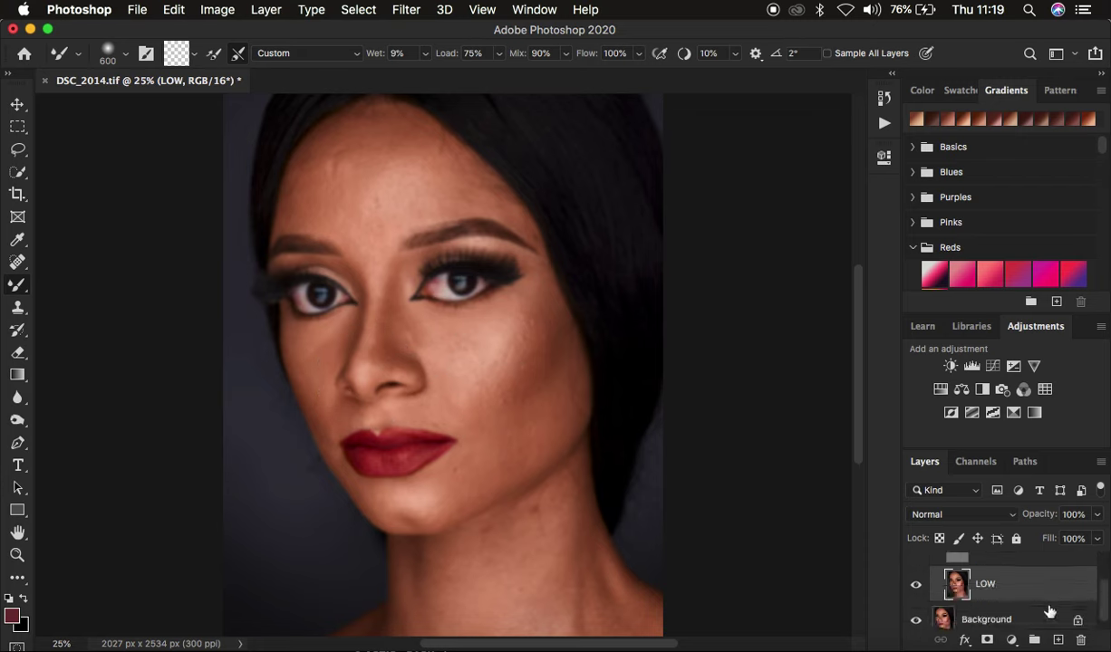
{"action": "key", "text": "bracketleft"}
{"action": "key", "text": "bracketleft"}
{"action": "key", "text": "bracketleft"}
{"action": "key", "text": "bracketleft"}
{"action": "mouse_move", "coordinate": [522, 389]}
{"action": "left_mouse_down"}
{"action": "mouse_move", "coordinate": [549, 321]}
{"action": "mouse_move", "coordinate": [503, 426]}
{"action": "mouse_move", "coordinate": [543, 322]}
{"action": "mouse_move", "coordinate": [543, 340]}
{"action": "mouse_move", "coordinate": [479, 442]}
{"action": "mouse_move", "coordinate": [539, 309]}
{"action": "mouse_move", "coordinate": [502, 413]}
{"action": "mouse_move", "coordinate": [550, 323]}
{"action": "mouse_move", "coordinate": [545, 353]}
{"action": "mouse_move", "coordinate": [496, 429]}
{"action": "mouse_move", "coordinate": [531, 359]}
{"action": "mouse_move", "coordinate": [540, 308]}
{"action": "mouse_move", "coordinate": [545, 330]}
{"action": "mouse_move", "coordinate": [504, 419]}
{"action": "mouse_move", "coordinate": [539, 337]}
{"action": "mouse_move", "coordinate": [540, 316]}
{"action": "mouse_move", "coordinate": [514, 388]}
{"action": "mouse_move", "coordinate": [531, 277]}
{"action": "mouse_move", "coordinate": [549, 300]}
{"action": "mouse_move", "coordinate": [487, 434]}
{"action": "mouse_move", "coordinate": [546, 294]}
{"action": "mouse_move", "coordinate": [549, 321]}
{"action": "mouse_move", "coordinate": [503, 405]}
{"action": "mouse_move", "coordinate": [536, 365]}
{"action": "mouse_move", "coordinate": [537, 318]}
{"action": "mouse_move", "coordinate": [520, 291]}
{"action": "mouse_move", "coordinate": [535, 297]}
{"action": "mouse_move", "coordinate": [542, 348]}
{"action": "mouse_move", "coordinate": [485, 444]}
{"action": "mouse_move", "coordinate": [511, 406]}
{"action": "mouse_move", "coordinate": [537, 317]}
{"action": "mouse_move", "coordinate": [510, 397]}
{"action": "mouse_move", "coordinate": [484, 431]}
{"action": "mouse_move", "coordinate": [538, 327]}
{"action": "mouse_move", "coordinate": [544, 334]}
{"action": "mouse_move", "coordinate": [480, 434]}
{"action": "mouse_move", "coordinate": [574, 336]}
{"action": "mouse_move", "coordinate": [537, 450]}
{"action": "mouse_move", "coordinate": [512, 476]}
{"action": "mouse_move", "coordinate": [550, 377]}
{"action": "left_mouse_up"}
{"action": "key", "text": "bracketleft"}
{"action": "key", "text": "bracketleft"}
{"action": "mouse_move", "coordinate": [552, 336]}
{"action": "left_mouse_down"}
{"action": "mouse_move", "coordinate": [532, 374]}
{"action": "mouse_move", "coordinate": [556, 329]}
{"action": "mouse_move", "coordinate": [508, 424]}
{"action": "mouse_move", "coordinate": [561, 323]}
{"action": "mouse_move", "coordinate": [519, 392]}
{"action": "mouse_move", "coordinate": [541, 355]}
{"action": "mouse_move", "coordinate": [562, 381]}
{"action": "mouse_move", "coordinate": [566, 373]}
{"action": "mouse_move", "coordinate": [553, 316]}
{"action": "mouse_move", "coordinate": [516, 396]}
{"action": "mouse_move", "coordinate": [548, 339]}
{"action": "left_mouse_up"}
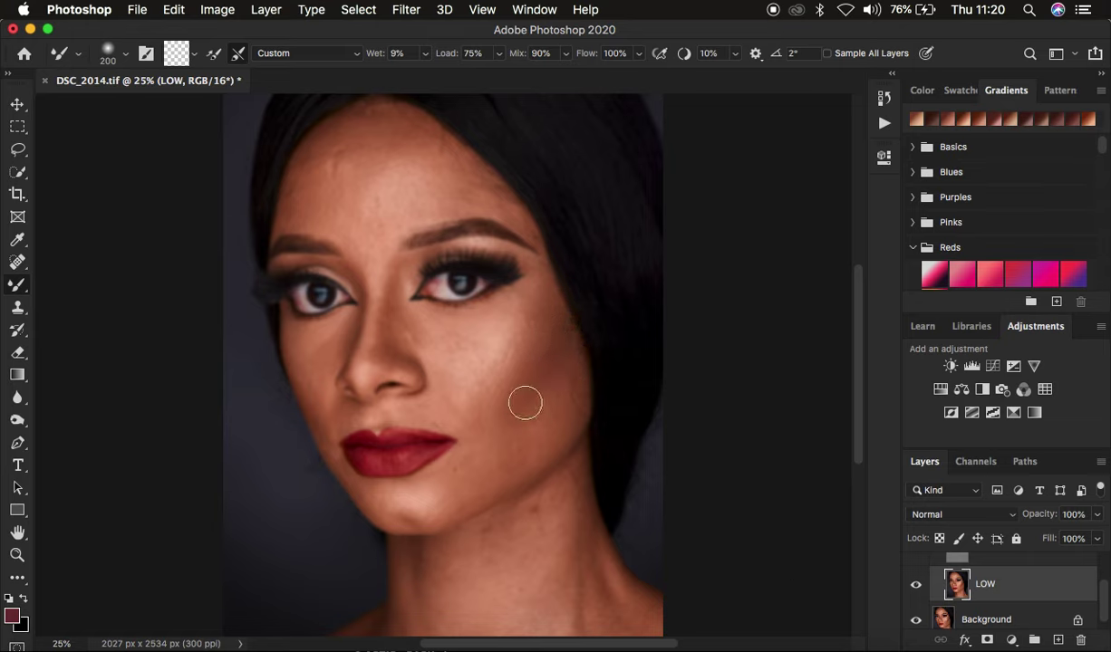
{"action": "mouse_move", "coordinate": [499, 403]}
{"action": "left_mouse_down"}
{"action": "mouse_move", "coordinate": [550, 416]}
{"action": "mouse_move", "coordinate": [522, 431]}
{"action": "mouse_move", "coordinate": [500, 380]}
{"action": "mouse_move", "coordinate": [546, 376]}
{"action": "mouse_move", "coordinate": [488, 401]}
{"action": "mouse_move", "coordinate": [591, 396]}
{"action": "mouse_move", "coordinate": [494, 387]}
{"action": "mouse_move", "coordinate": [546, 375]}
{"action": "left_mouse_up"}
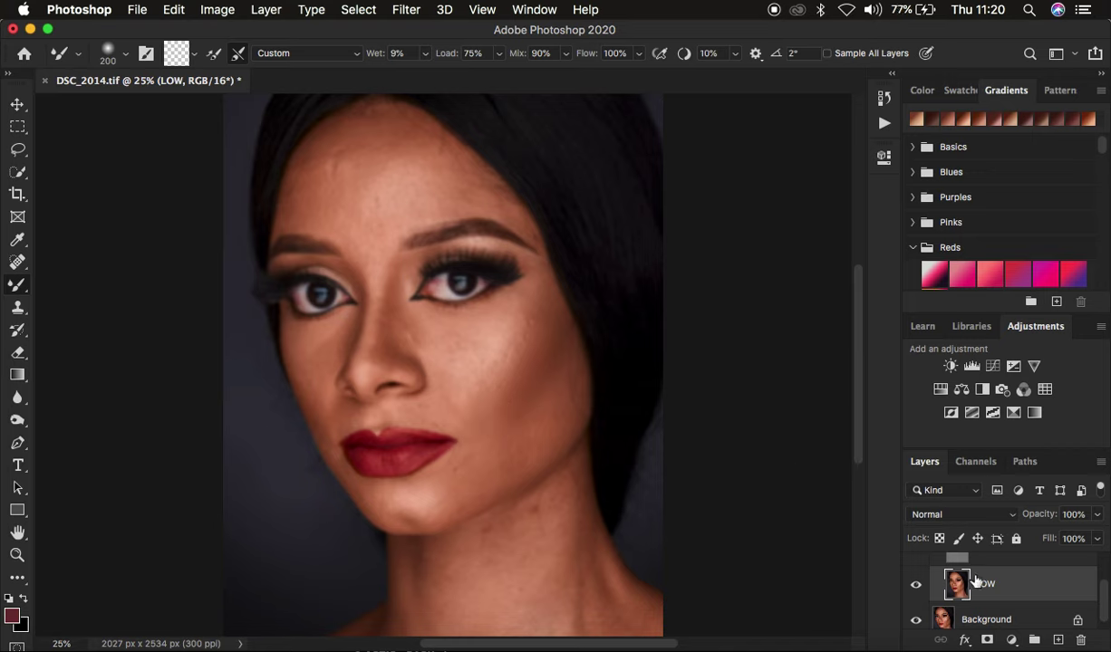
- Show the HIGH layer briefly to check the blended cheek with its texture, and hide it again
{"action": "scroll", "coordinate": [1015, 593], "scroll_direction": "up", "scroll_amount": 2}
{"action": "left_click", "coordinate": [916, 593]}
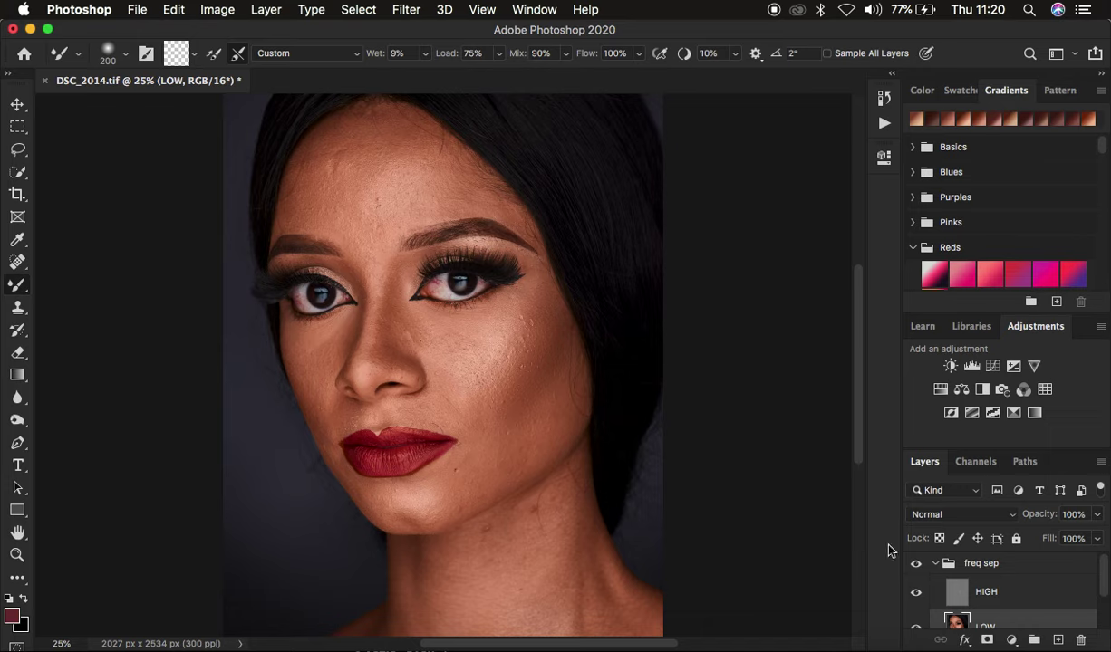
{"action": "left_click", "coordinate": [915, 594]}
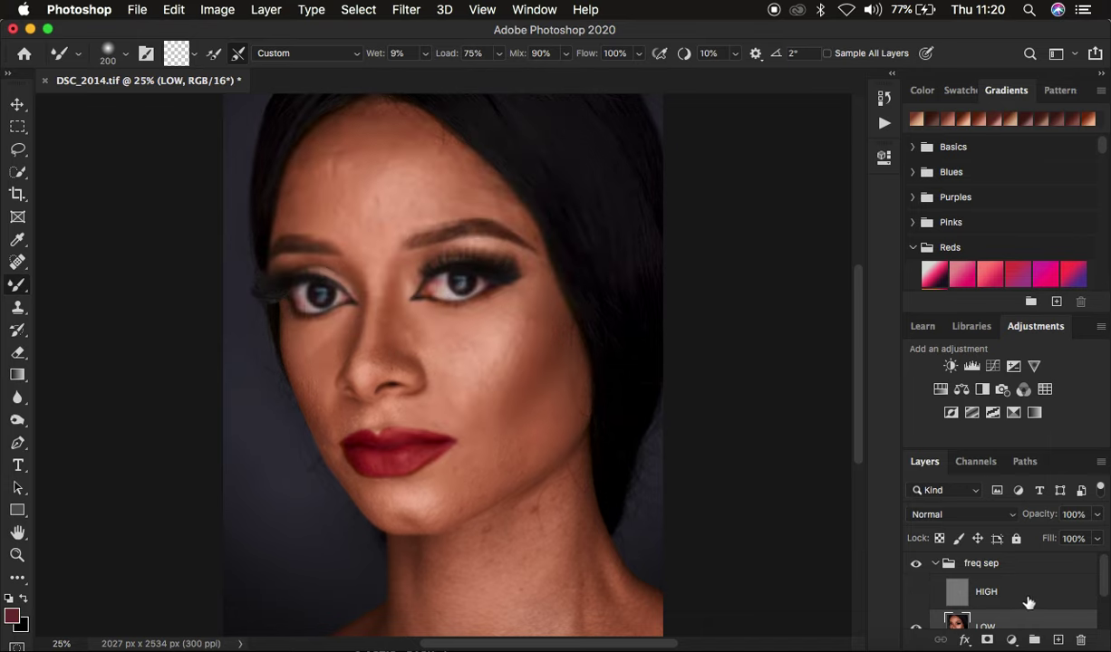
- Blend the cheekbone highlight into the cheek shadow down towards the mouth and jaw on LOW with repeated Mixer Brush strokes
{"action": "scroll", "coordinate": [1035, 601], "scroll_direction": "down", "scroll_amount": 1}
{"action": "mouse_move", "coordinate": [540, 425]}
{"action": "left_mouse_down"}
{"action": "mouse_move", "coordinate": [570, 399]}
{"action": "mouse_move", "coordinate": [557, 428]}
{"action": "mouse_move", "coordinate": [516, 448]}
{"action": "mouse_move", "coordinate": [554, 412]}
{"action": "mouse_move", "coordinate": [568, 375]}
{"action": "mouse_move", "coordinate": [489, 458]}
{"action": "left_mouse_up"}
{"action": "mouse_move", "coordinate": [558, 394]}
{"action": "left_mouse_down"}
{"action": "mouse_move", "coordinate": [569, 386]}
{"action": "mouse_move", "coordinate": [565, 360]}
{"action": "mouse_move", "coordinate": [570, 421]}
{"action": "mouse_move", "coordinate": [479, 470]}
{"action": "mouse_move", "coordinate": [483, 448]}
{"action": "left_mouse_up"}
{"action": "left_click_drag", "start_coordinate": [530, 390], "coordinate": [493, 424]}
{"action": "mouse_move", "coordinate": [518, 342]}
{"action": "left_mouse_down"}
{"action": "mouse_move", "coordinate": [528, 372]}
{"action": "mouse_move", "coordinate": [501, 427]}
{"action": "left_mouse_up"}
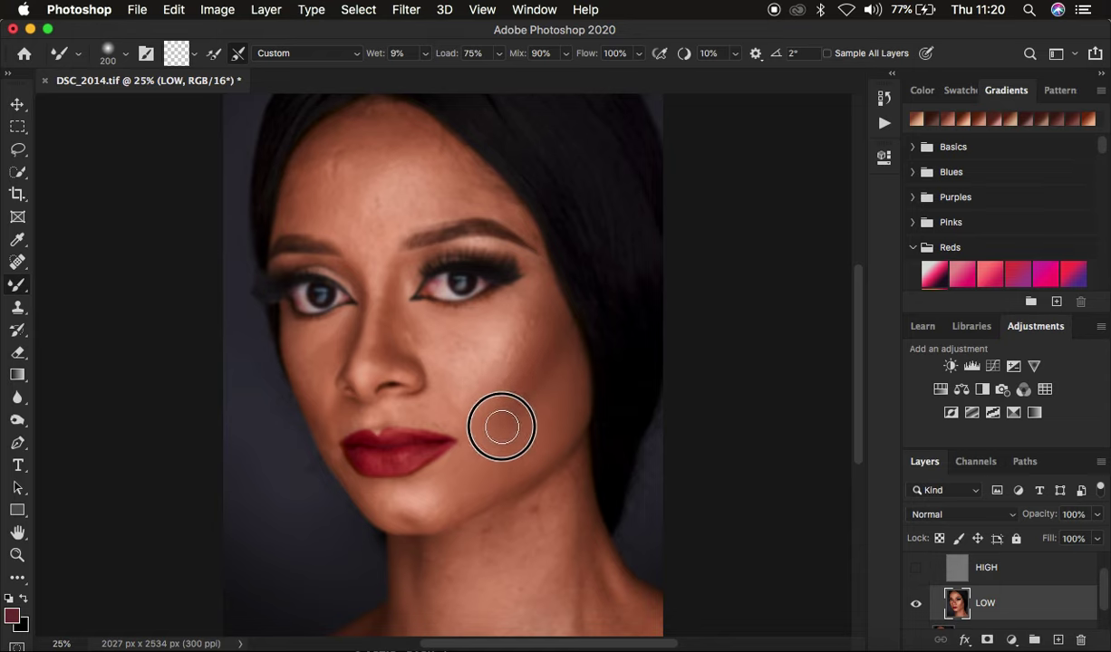
{"action": "mouse_move", "coordinate": [548, 332]}
{"action": "left_mouse_down"}
{"action": "mouse_move", "coordinate": [528, 372]}
{"action": "mouse_move", "coordinate": [558, 351]}
{"action": "mouse_move", "coordinate": [511, 421]}
{"action": "left_mouse_up"}
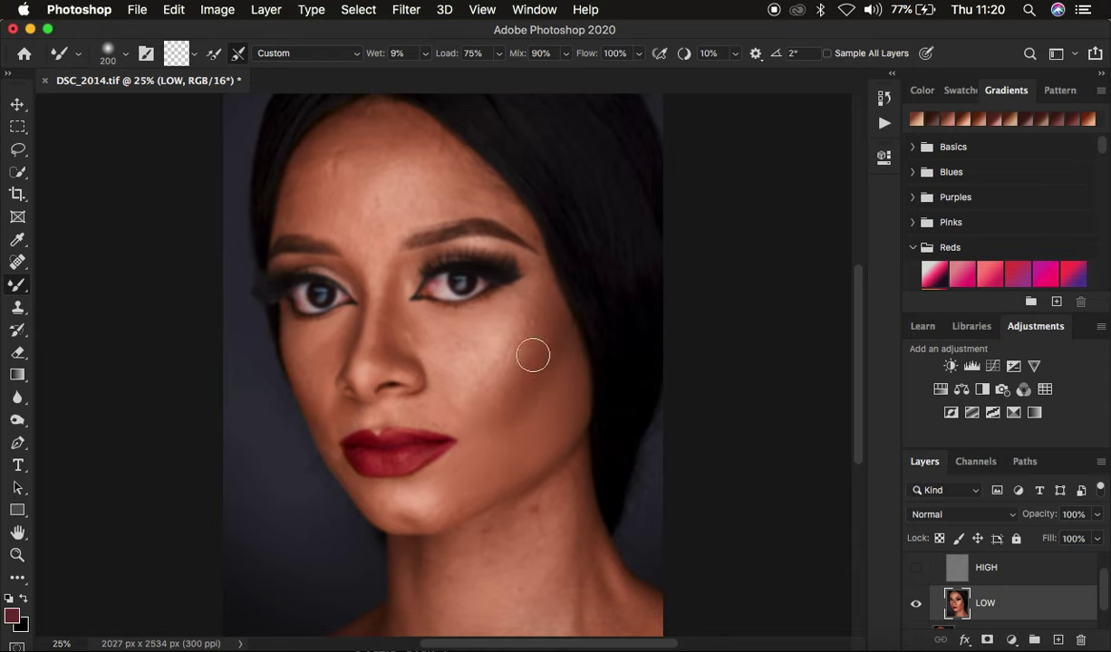
{"action": "mouse_move", "coordinate": [534, 340]}
{"action": "left_mouse_down"}
{"action": "mouse_move", "coordinate": [535, 325]}
{"action": "mouse_move", "coordinate": [485, 404]}
{"action": "left_mouse_up"}
{"action": "mouse_move", "coordinate": [532, 337]}
{"action": "left_mouse_down"}
{"action": "mouse_move", "coordinate": [516, 384]}
{"action": "mouse_move", "coordinate": [564, 379]}
{"action": "mouse_move", "coordinate": [571, 395]}
{"action": "mouse_move", "coordinate": [558, 432]}
{"action": "mouse_move", "coordinate": [498, 470]}
{"action": "mouse_move", "coordinate": [499, 452]}
{"action": "mouse_move", "coordinate": [462, 459]}
{"action": "mouse_move", "coordinate": [472, 454]}
{"action": "mouse_move", "coordinate": [430, 492]}
{"action": "mouse_move", "coordinate": [448, 489]}
{"action": "mouse_move", "coordinate": [444, 502]}
{"action": "mouse_move", "coordinate": [463, 463]}
{"action": "left_mouse_up"}
{"action": "mouse_move", "coordinate": [527, 412]}
{"action": "left_mouse_down"}
{"action": "mouse_move", "coordinate": [540, 365]}
{"action": "mouse_move", "coordinate": [509, 405]}
{"action": "mouse_move", "coordinate": [535, 320]}
{"action": "mouse_move", "coordinate": [510, 361]}
{"action": "mouse_move", "coordinate": [504, 331]}
{"action": "mouse_move", "coordinate": [482, 366]}
{"action": "mouse_move", "coordinate": [504, 325]}
{"action": "mouse_move", "coordinate": [463, 394]}
{"action": "mouse_move", "coordinate": [502, 329]}
{"action": "mouse_move", "coordinate": [478, 389]}
{"action": "mouse_move", "coordinate": [529, 308]}
{"action": "left_mouse_up"}
{"action": "mouse_move", "coordinate": [533, 315]}
{"action": "left_mouse_down"}
{"action": "mouse_move", "coordinate": [500, 375]}
{"action": "mouse_move", "coordinate": [543, 287]}
{"action": "mouse_move", "coordinate": [489, 414]}
{"action": "left_mouse_up"}
- Show the HIGH layer and toggle the freq sep group's visibility to compare the cheek before and after blending
{"action": "left_click", "coordinate": [915, 568]}
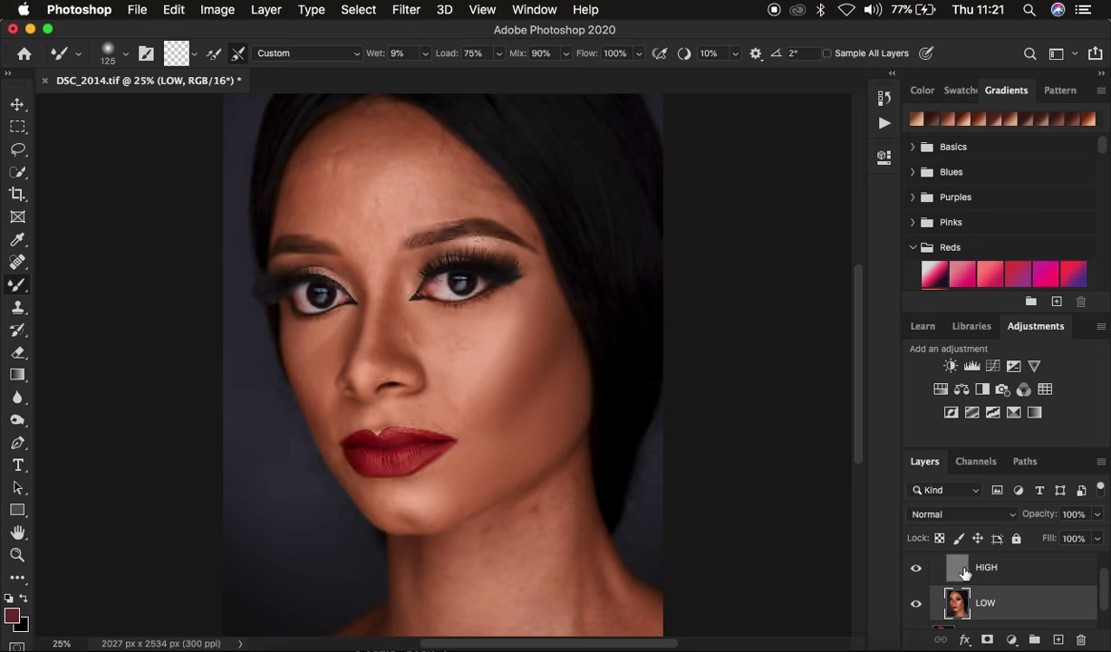
{"action": "scroll", "coordinate": [1010, 575], "scroll_direction": "up", "scroll_amount": 1}
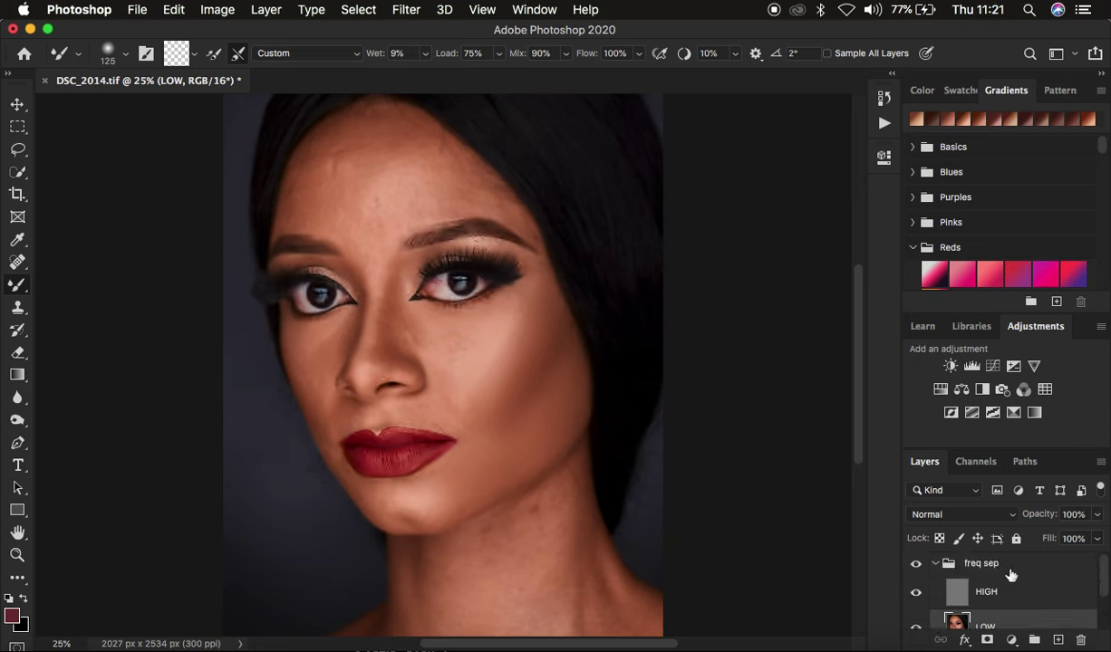
{"action": "left_click", "coordinate": [915, 565]}
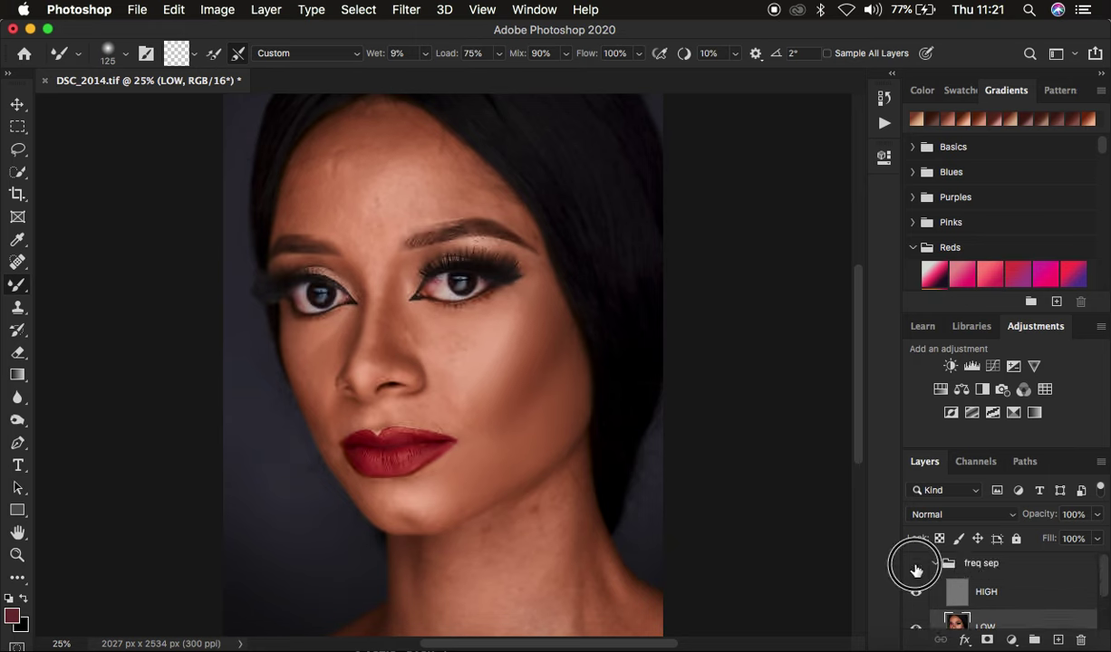
{"action": "left_click", "coordinate": [915, 567]}
{"action": "left_click", "coordinate": [915, 569]}
{"action": "left_click", "coordinate": [915, 567]}
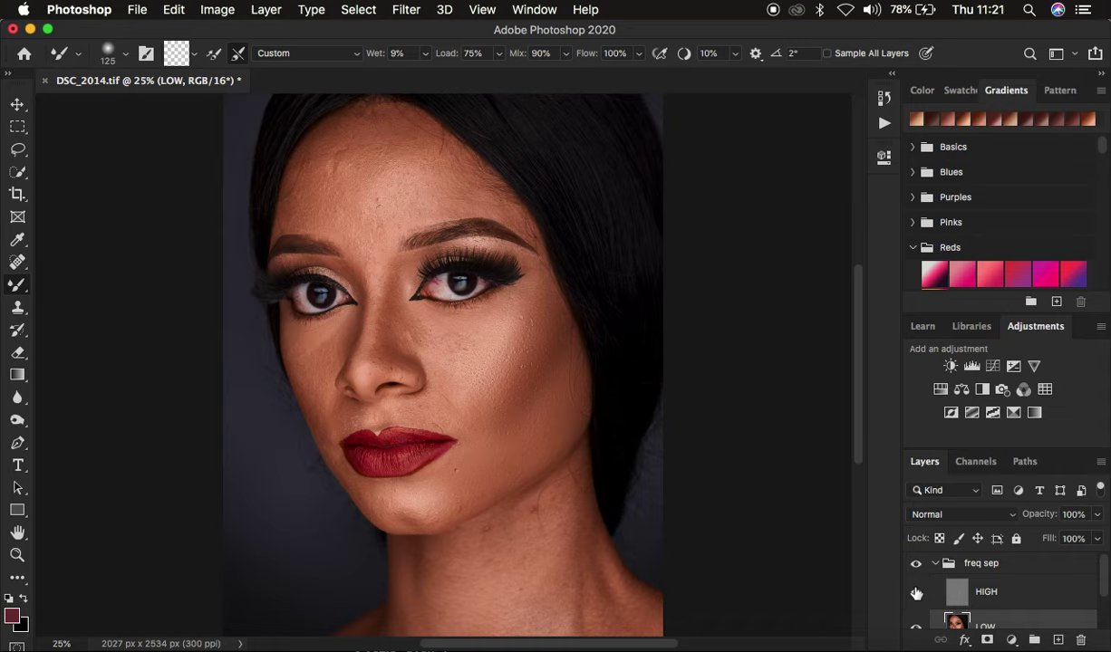
- Hide the HIGH layer and smooth the inner cheek beside the nose and the chin on LOW, using 100 to 175 px brush sizes
{"action": "left_click", "coordinate": [916, 593]}
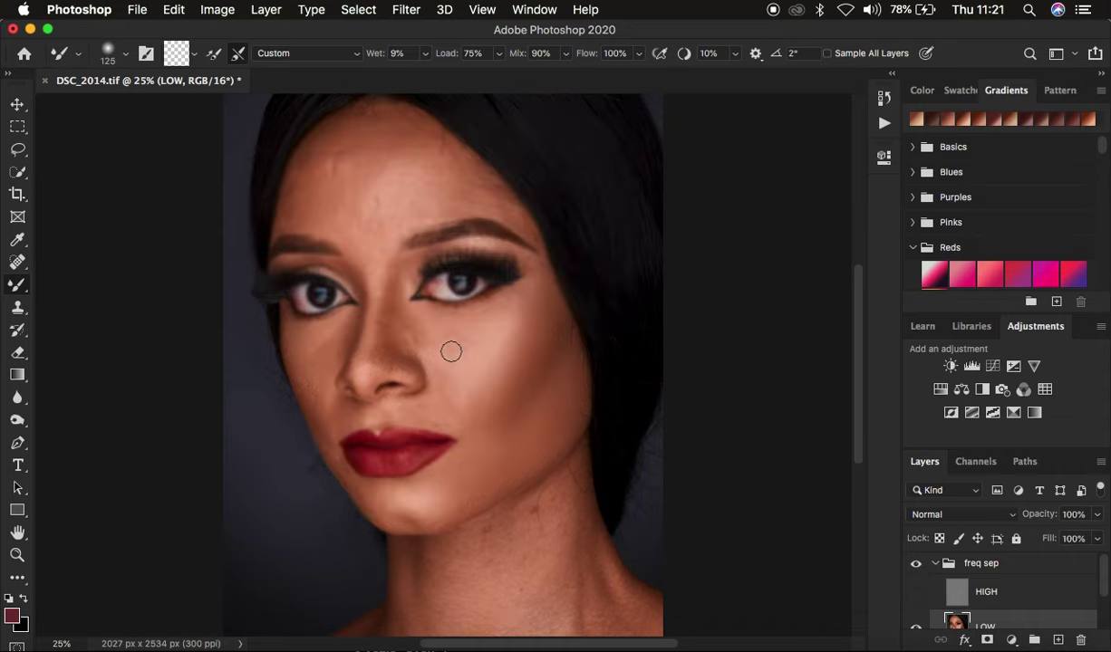
{"action": "left_click_drag", "start_coordinate": [472, 331], "coordinate": [441, 332]}
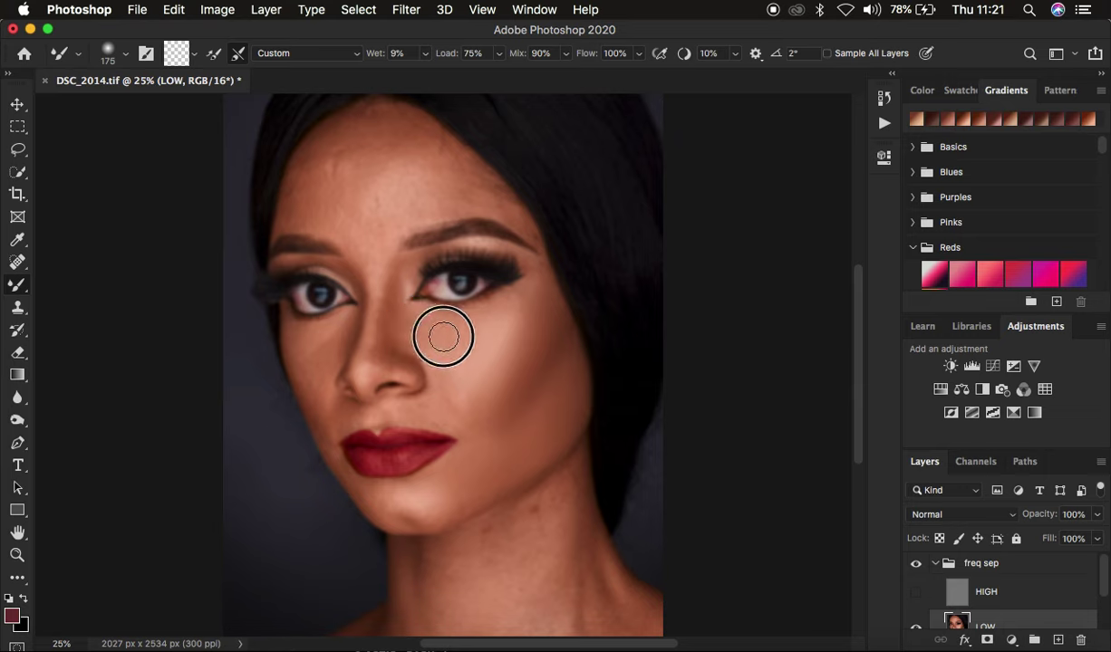
{"action": "key", "text": "bracketright"}
{"action": "key", "text": "bracketright"}
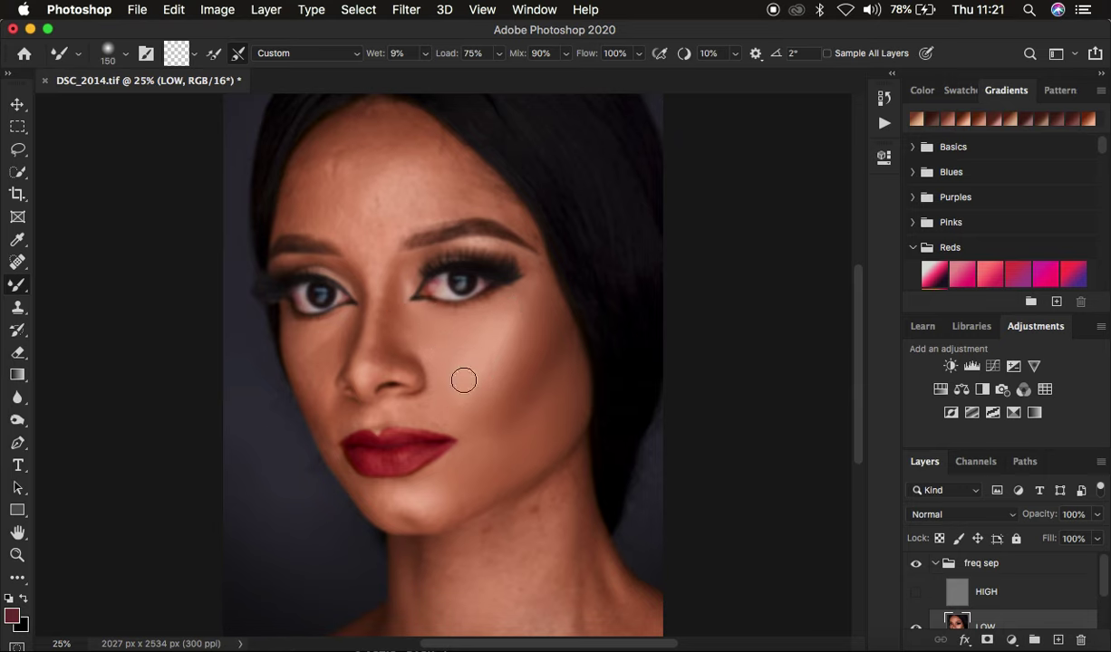
{"action": "key", "text": "bracketleft"}
{"action": "key", "text": "bracketleft"}
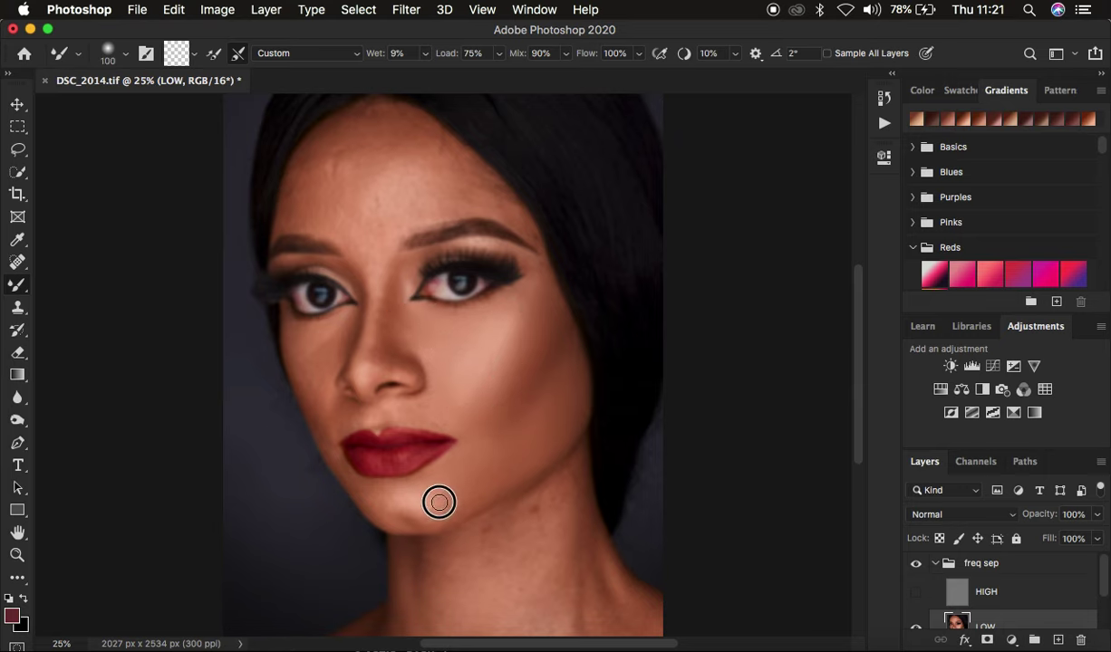
- Smooth the shaded cheek on the other side of the nose on LOW with a Mixer Brush of 90 to 125 px
{"action": "key", "text": "bracketleft"}
{"action": "key", "text": "bracketleft"}
{"action": "key", "text": "bracketleft"}
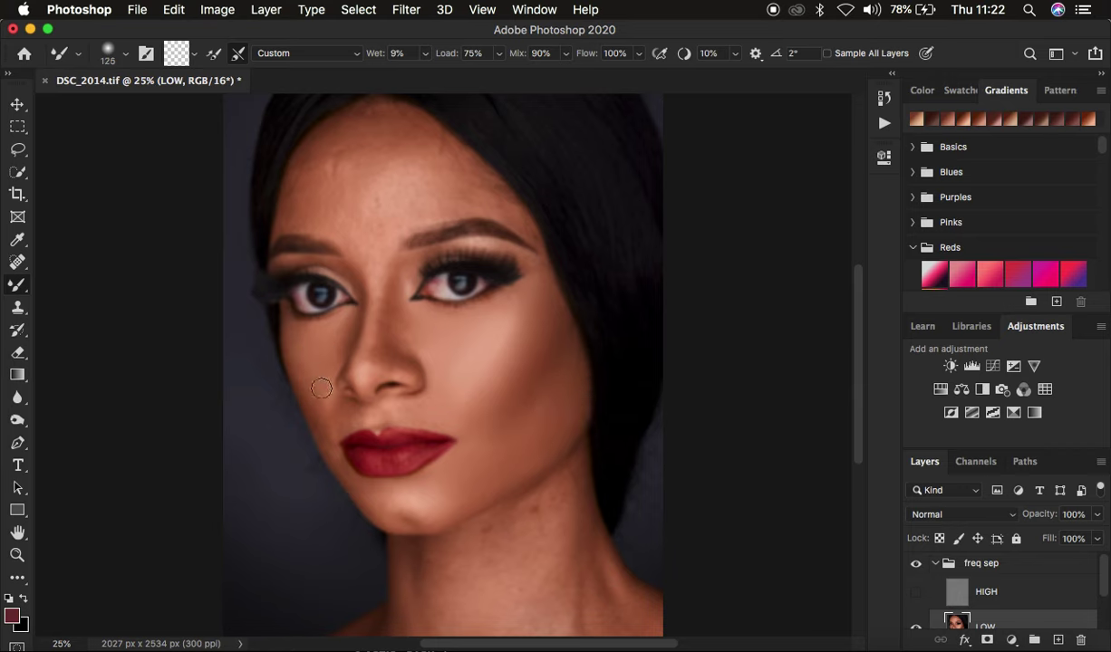
{"action": "key", "text": "bracketright"}
{"action": "key", "text": "bracketright"}
{"action": "key", "text": "bracketright"}
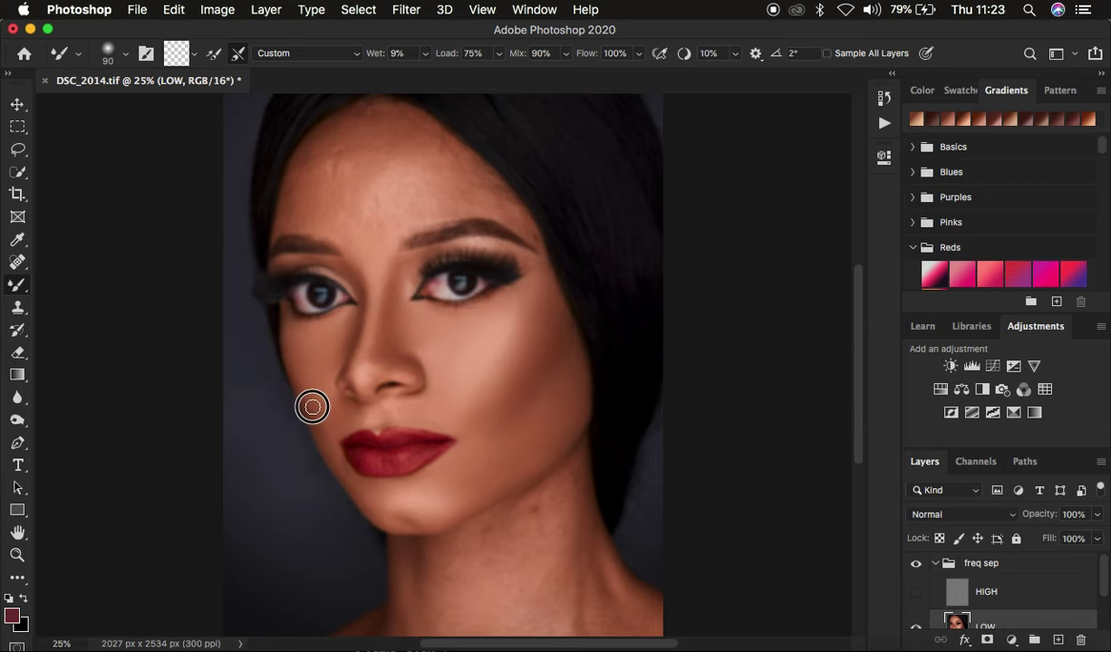
- Blend the forehead tones from hairline to eyebrows on LOW with a Mixer Brush of 175 to 200 px
{"action": "key", "text": "bracketright"}
{"action": "key", "text": "bracketright"}
{"action": "key", "text": "bracketright"}
{"action": "key", "text": "bracketright"}
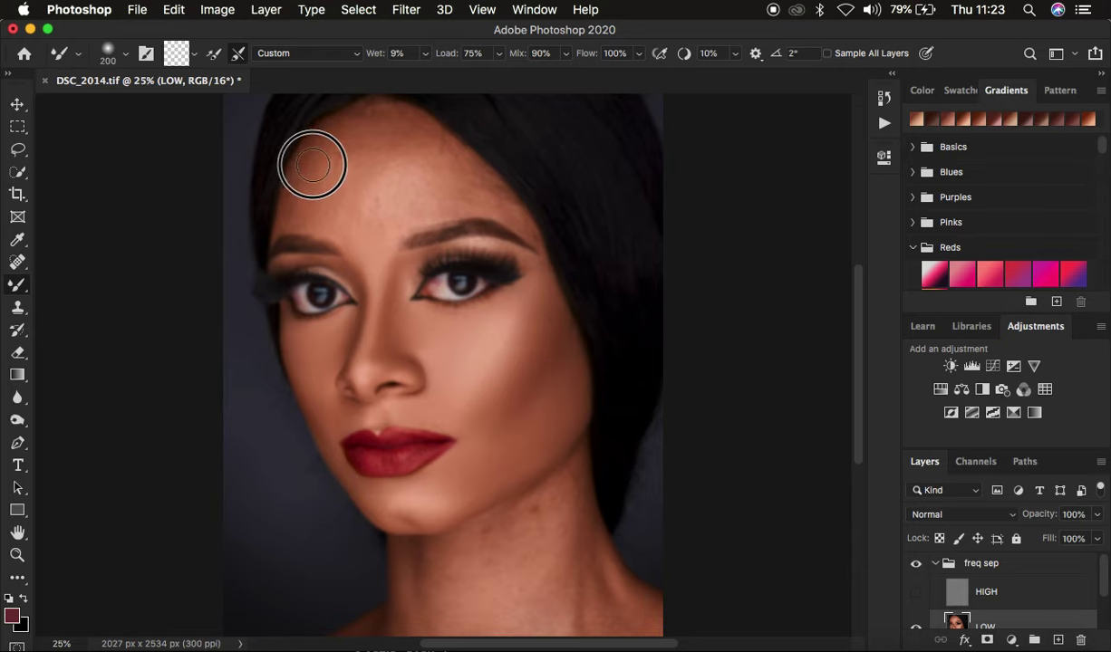
{"action": "key", "text": "bracketleft"}
{"action": "key", "text": "bracketleft"}
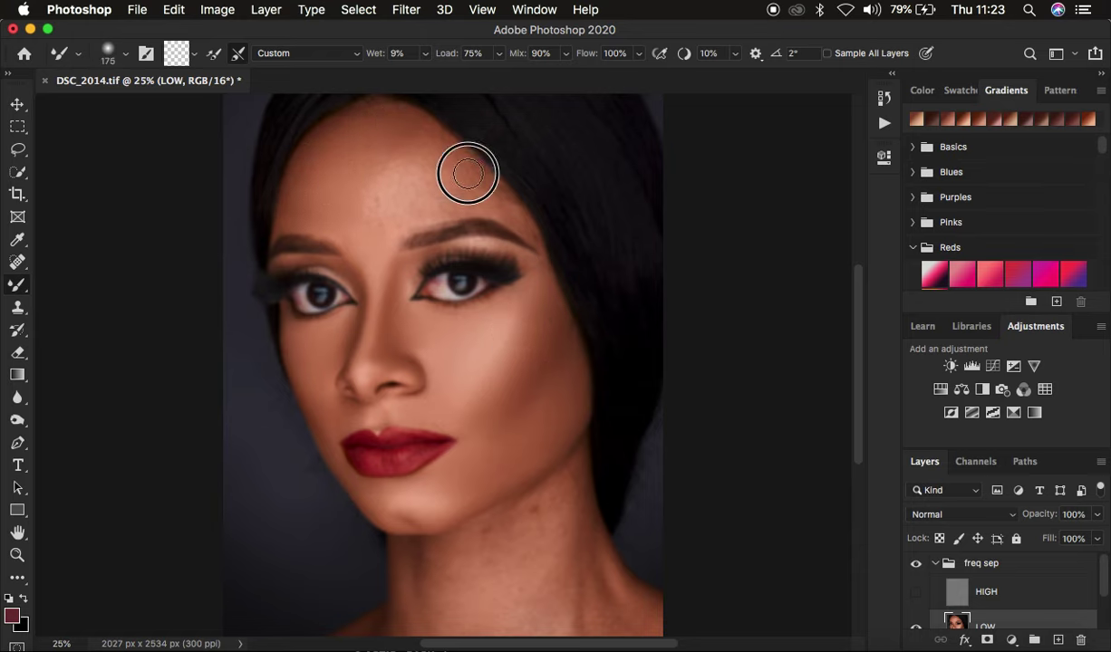
{"action": "key", "text": "bracketleft"}
{"action": "key", "text": "bracketleft"}
{"action": "left_click_drag", "start_coordinate": [305, 197], "coordinate": [431, 186]}
{"action": "key", "text": "bracketleft"}
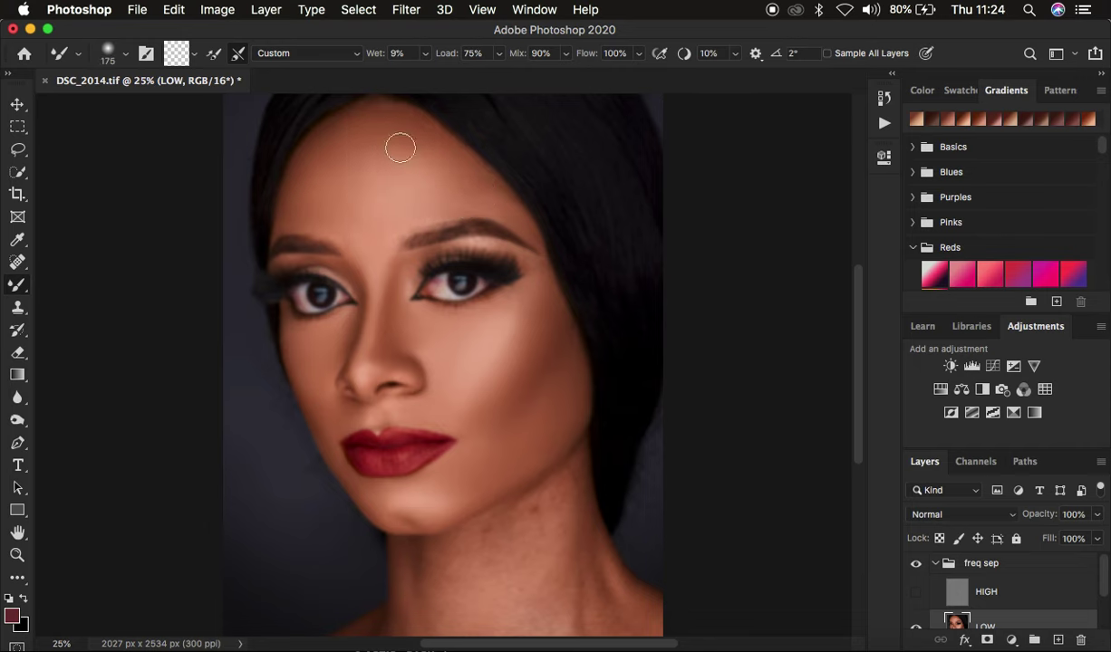
- Even out the blotchy neck tones on LOW with the Mixer Brush at 175 px, and reduce the brush to 125 px
{"action": "key", "text": "bracketright"}
{"action": "key", "text": "bracketright"}
{"action": "key", "text": "bracketright"}
{"action": "key", "text": "bracketright"}
{"action": "key", "text": "bracketleft"}
{"action": "key", "text": "bracketleft"}
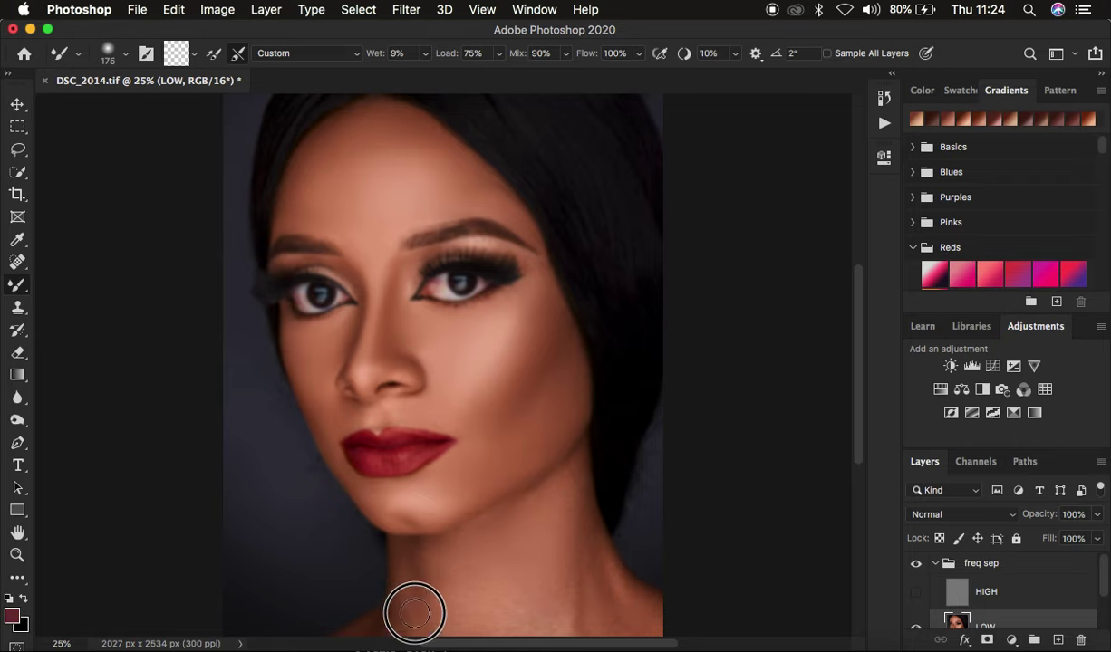
{"action": "key", "text": "bracketleft"}
{"action": "key", "text": "bracketleft"}
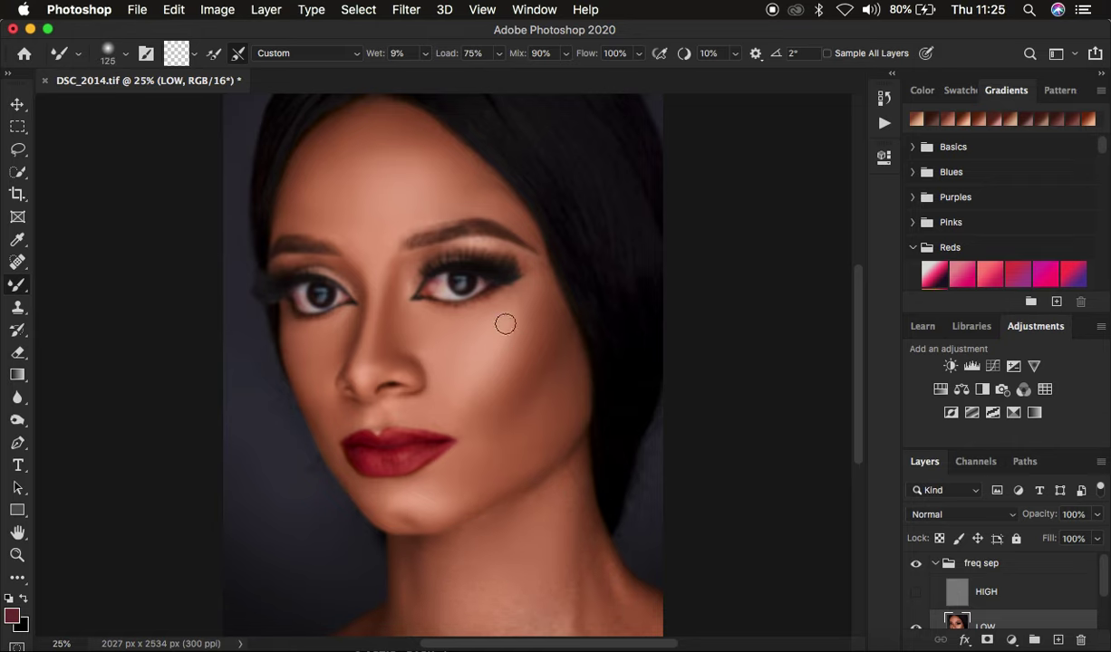
- Turn the HIGH layer back on and compare the whole face and neck with and without the freq sep group
{"action": "left_click", "coordinate": [915, 593]}
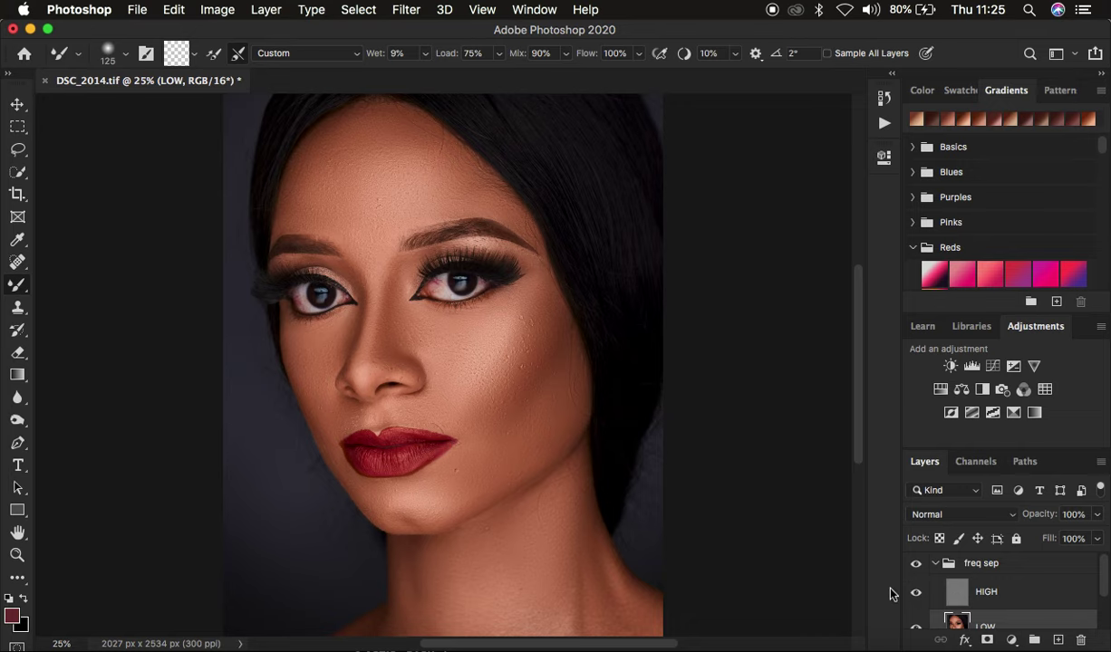
{"action": "scroll", "coordinate": [680, 552], "scroll_direction": "down", "scroll_amount": 2}
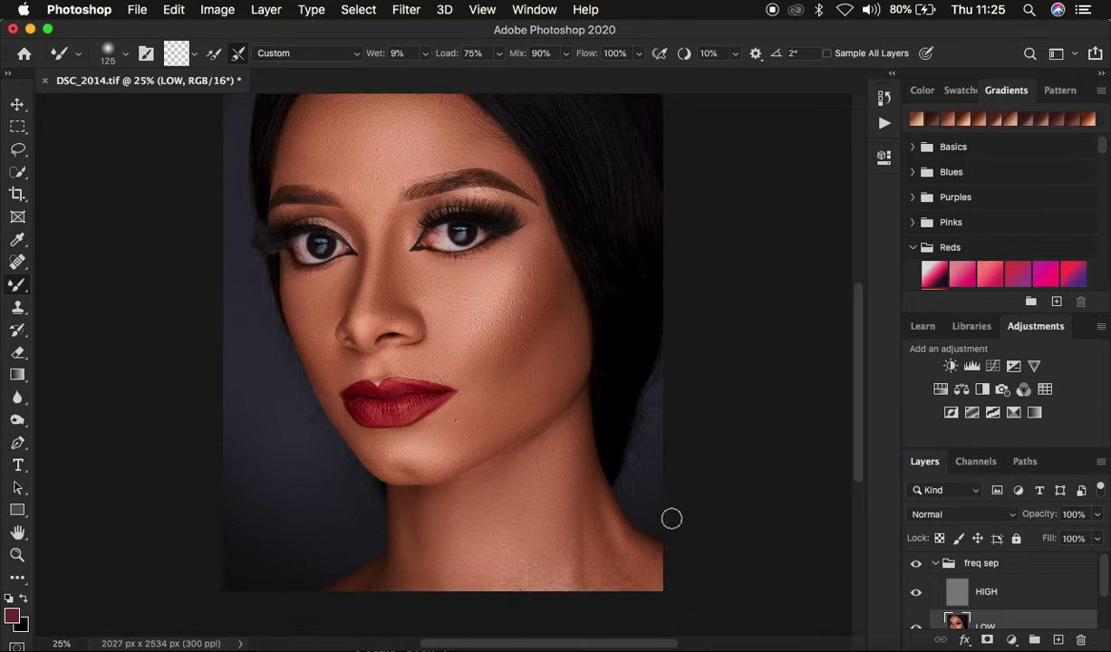
{"action": "scroll", "coordinate": [684, 519], "scroll_direction": "up", "scroll_amount": 2}
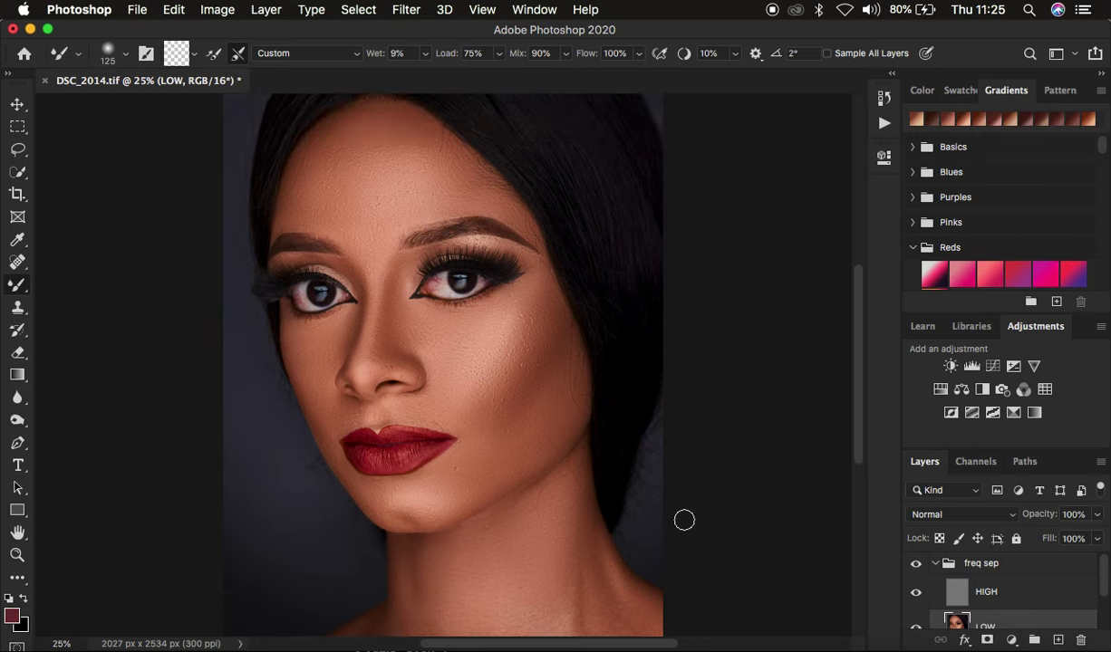
{"action": "left_click", "coordinate": [915, 563]}
{"action": "left_click", "coordinate": [915, 564]}
{"action": "left_click", "coordinate": [914, 563]}
{"action": "left_click", "coordinate": [915, 563]}
- Select the HIGH layer and switch to the Clone Stamp tool with a 25 px brush sampling the current layer, viewing the cheek at 100%
{"action": "left_click", "coordinate": [992, 598]}
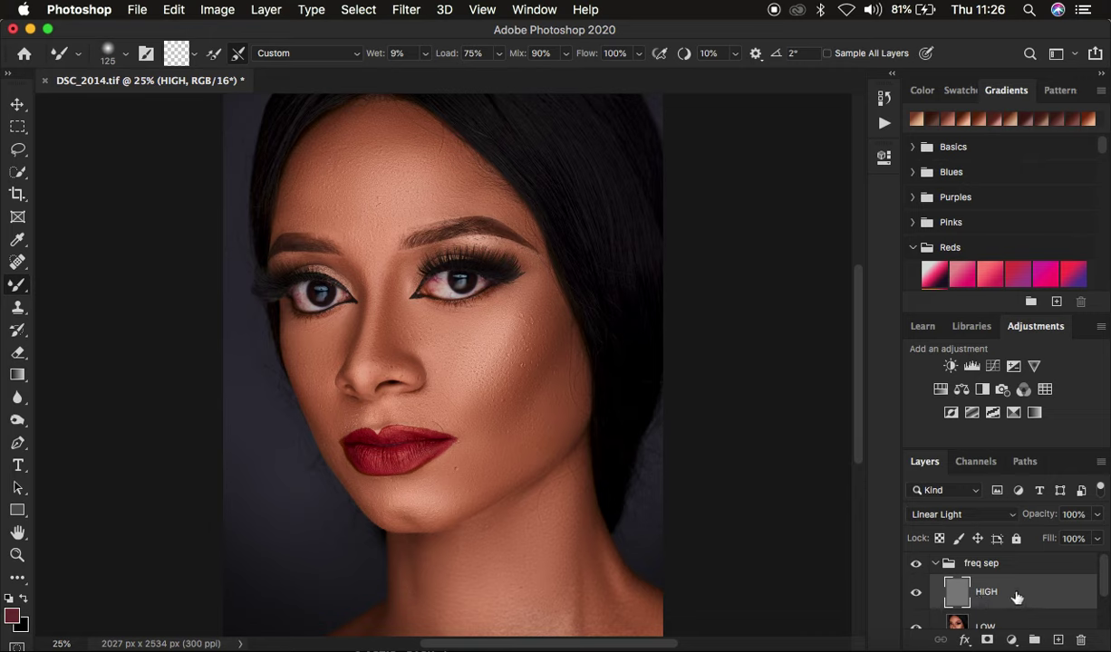
{"action": "left_click", "coordinate": [19, 309]}
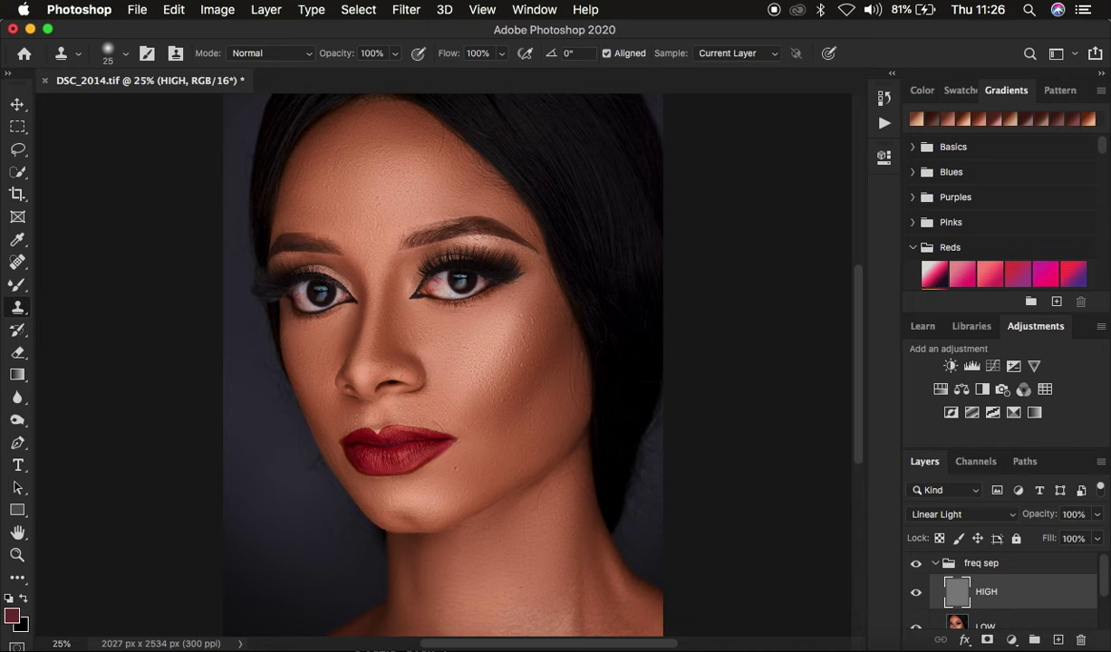
{"action": "left_click", "coordinate": [125, 54]}
{"action": "left_click", "coordinate": [124, 45]}
{"action": "left_click", "coordinate": [715, 53]}
{"action": "left_click", "coordinate": [727, 55]}
{"action": "key", "text": "super+equal"}
{"action": "key", "text": "super+equal"}
{"action": "key", "text": "super+equal"}
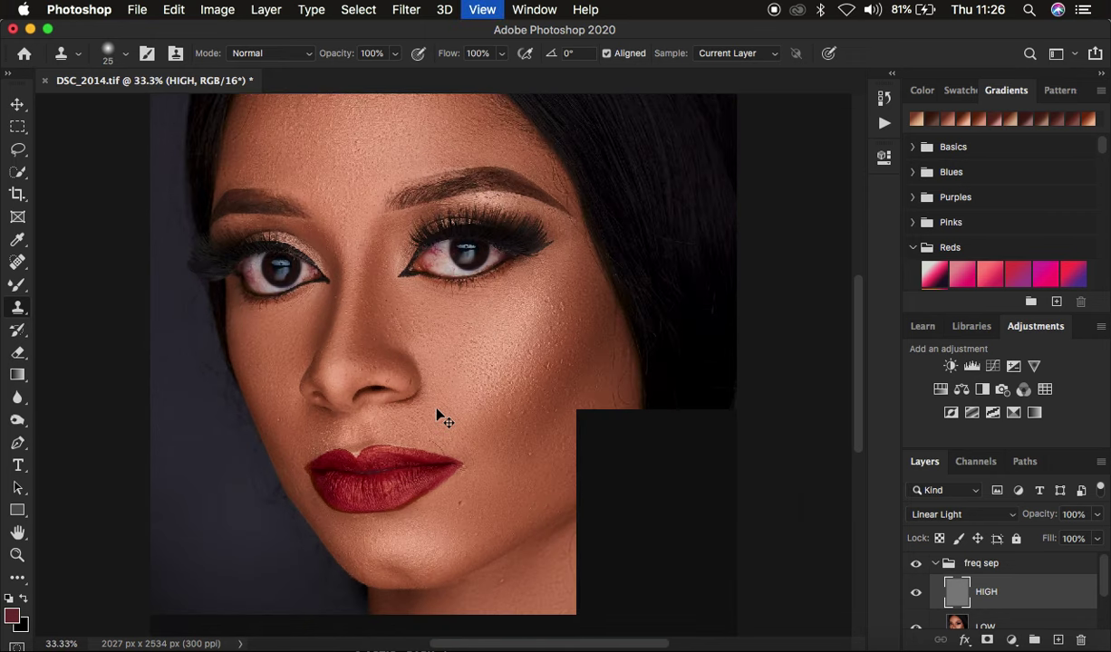
{"action": "key", "text": "super+equal"}
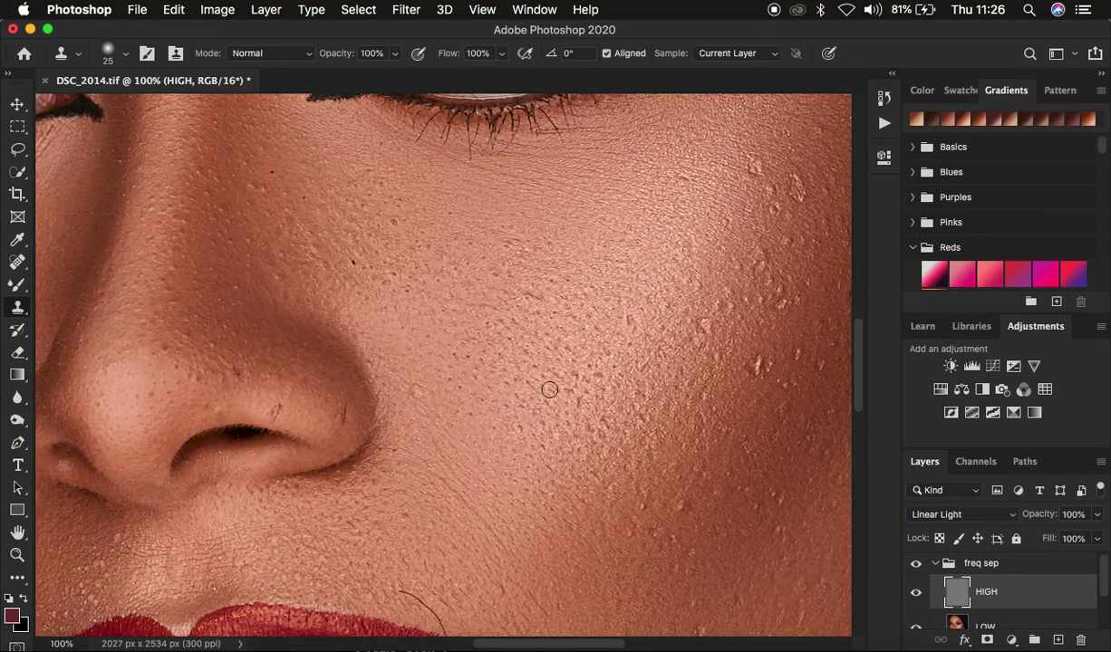
- Clone clean skin texture over the raised bumps on the lower and outer cheek on HIGH with a 30 px Clone Stamp
{"action": "scroll", "coordinate": [634, 405], "scroll_direction": "down", "scroll_amount": 5}
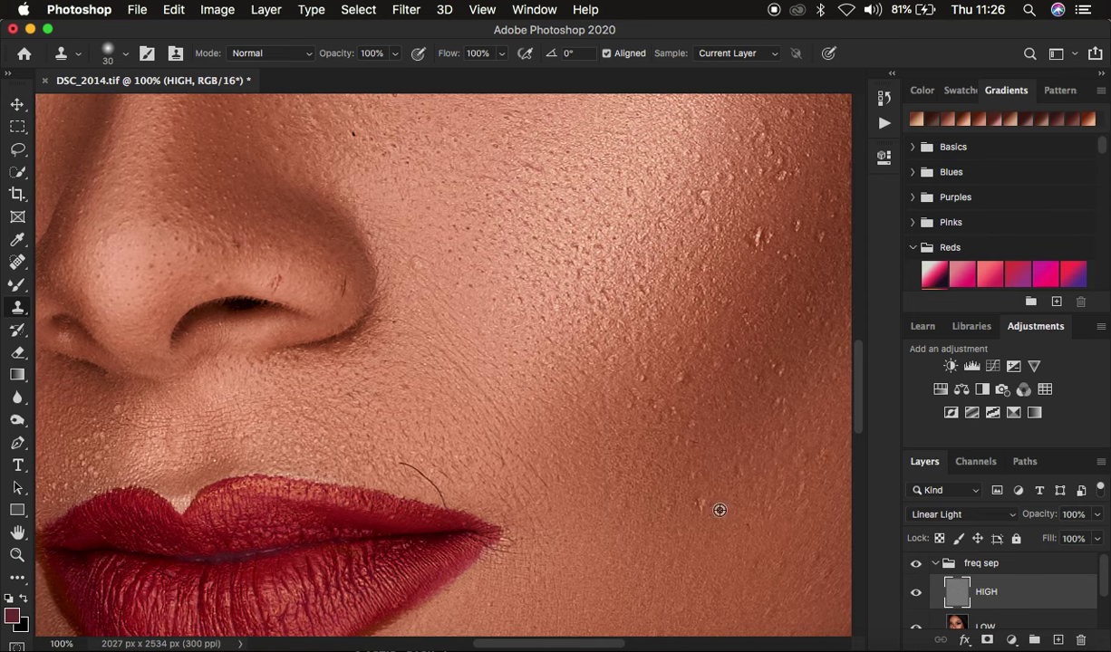
{"action": "left_click", "coordinate": [720, 510], "text": "alt"}
{"action": "left_click", "coordinate": [700, 505]}
{"action": "left_click", "coordinate": [714, 461], "text": "alt"}
{"action": "left_click", "coordinate": [707, 489]}
{"action": "left_click", "coordinate": [732, 450]}
{"action": "key", "text": "super+z"}
{"action": "left_click", "coordinate": [798, 389]}
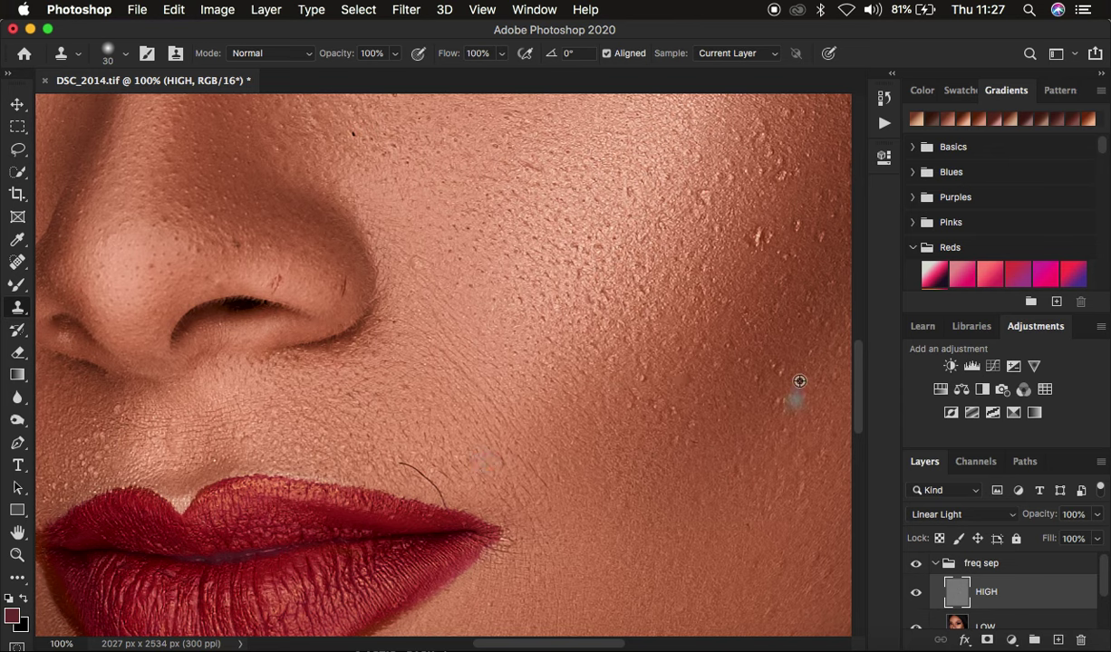
{"action": "left_click", "coordinate": [606, 475]}
- Clone away the marks on the nostril and the stray hair above the corner of the upper lip
{"action": "left_click", "coordinate": [329, 276], "text": "alt"}
{"action": "left_click", "coordinate": [299, 287], "text": "alt"}
{"action": "left_click", "coordinate": [441, 287]}
{"action": "left_click_drag", "start_coordinate": [401, 459], "coordinate": [454, 491]}
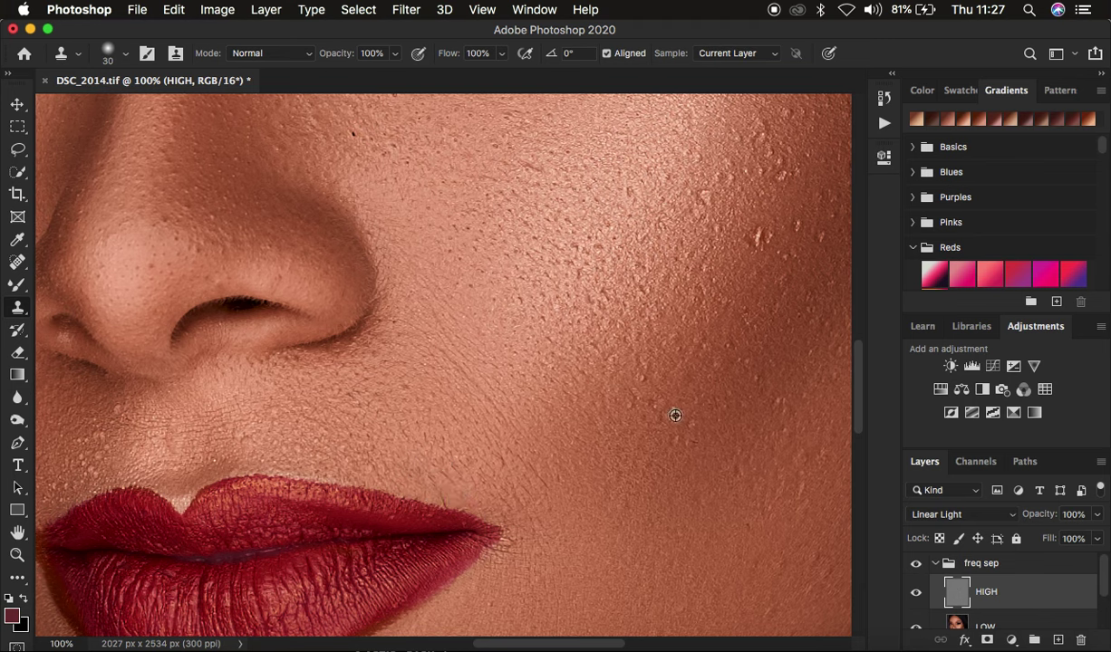
- Clone away the remaining bumps on the upper and outer cheek on HIGH, enlarging the Clone Stamp brush to 45 and 60 px
{"action": "left_click", "coordinate": [679, 414], "text": "alt"}
{"action": "left_click", "coordinate": [751, 241]}
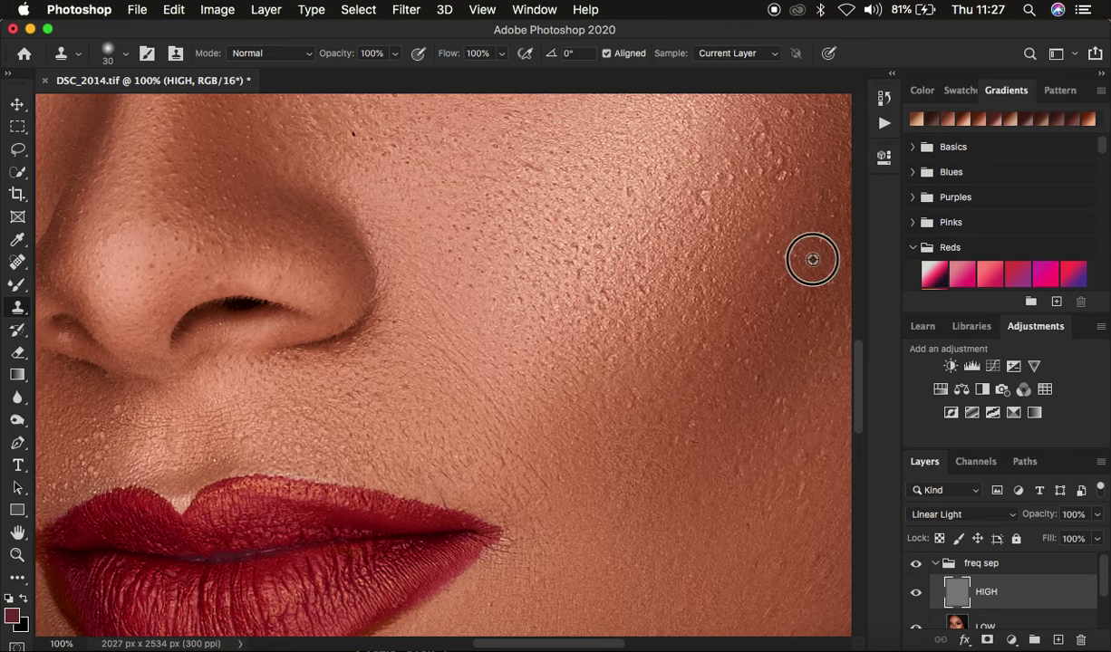
{"action": "key", "text": "super+minus"}
{"action": "key", "text": "bracketright"}
{"action": "left_click_drag", "start_coordinate": [584, 258], "coordinate": [598, 207]}
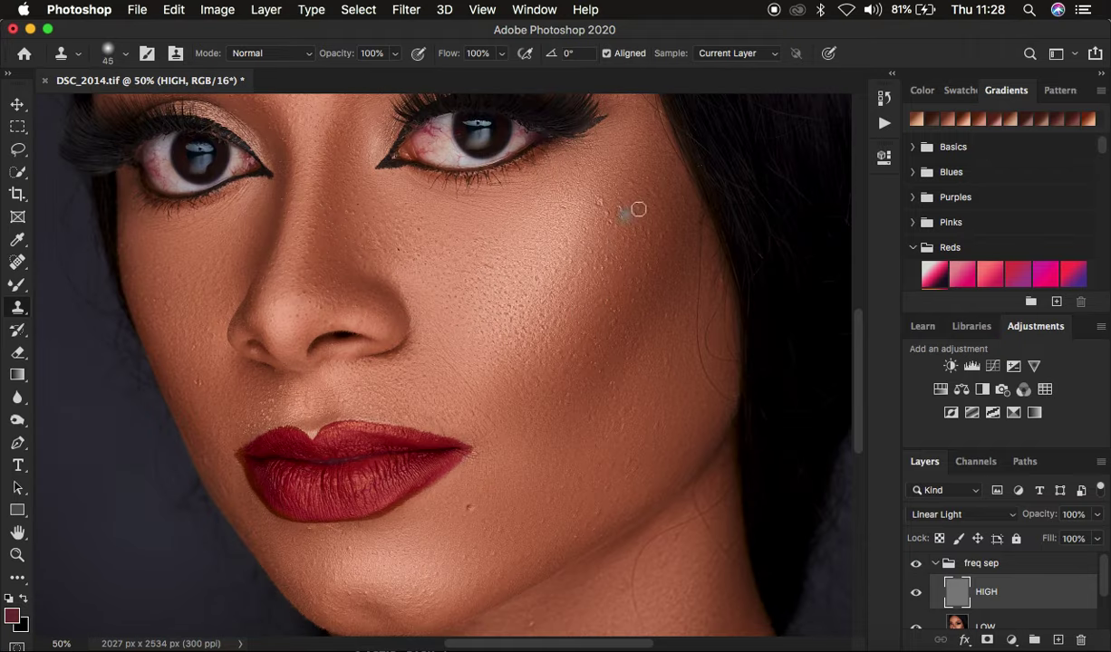
{"action": "mouse_move", "coordinate": [667, 419]}
{"action": "left_mouse_down"}
{"action": "mouse_move", "coordinate": [626, 424]}
{"action": "mouse_move", "coordinate": [653, 301]}
{"action": "left_mouse_up"}
{"action": "left_click", "coordinate": [653, 301], "text": "alt"}
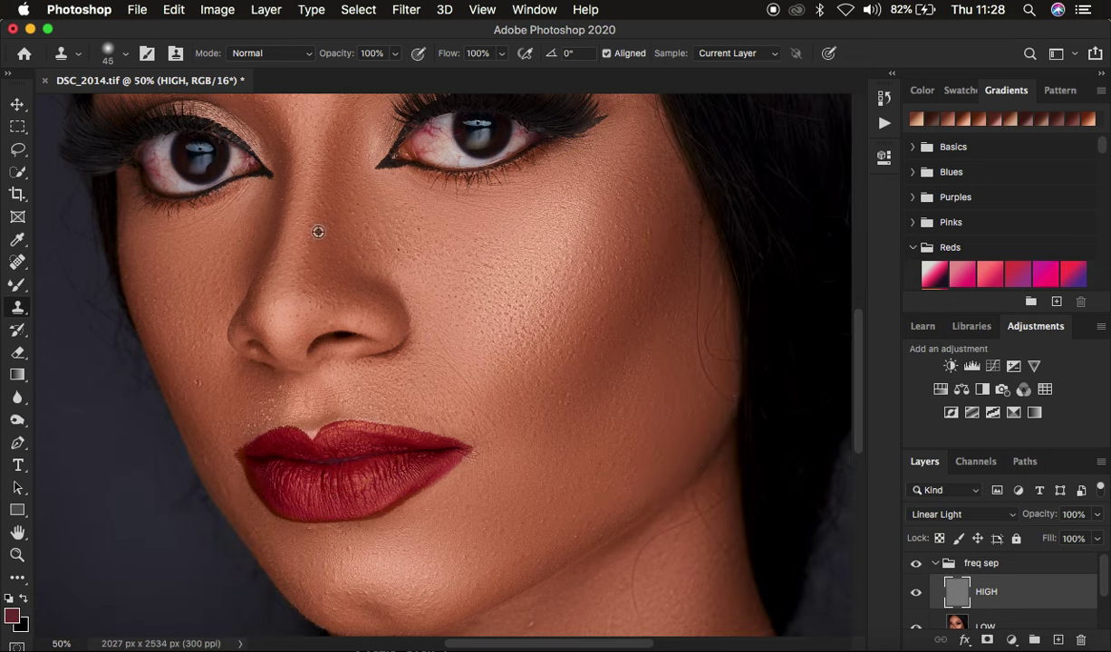
{"action": "key", "text": "bracketright"}
{"action": "key", "text": "bracketright"}
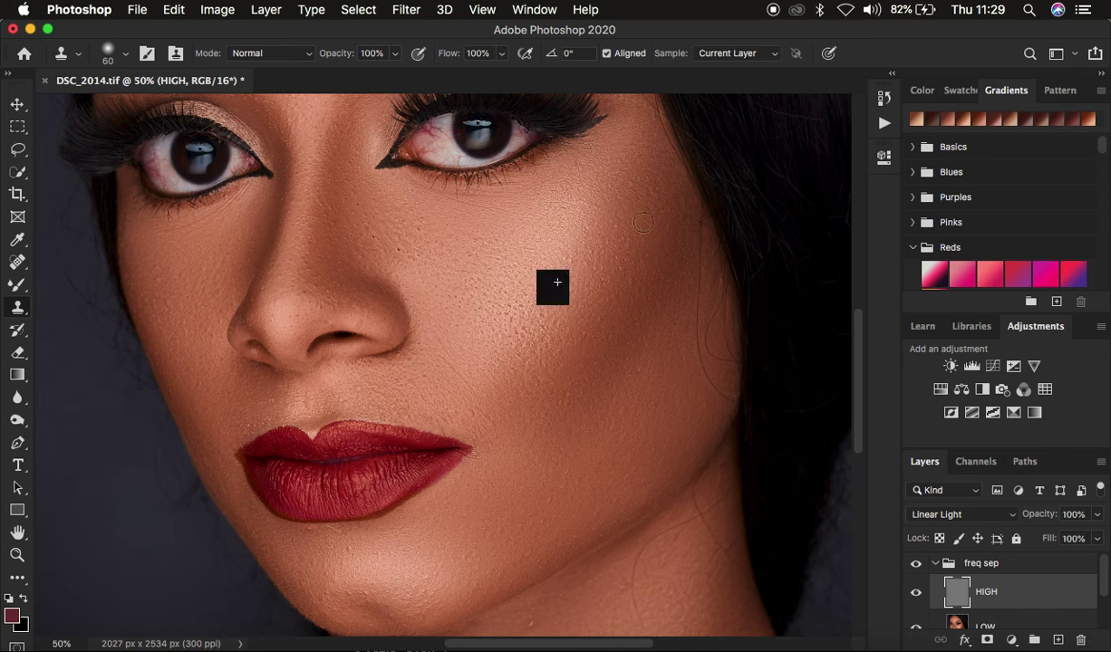
- Check the forehead, chin and neck, and compare the whole portrait with and without the freq sep group
{"action": "scroll", "coordinate": [337, 154], "scroll_direction": "up", "scroll_amount": 5}
{"action": "scroll", "coordinate": [360, 128], "scroll_direction": "up", "scroll_amount": 5}
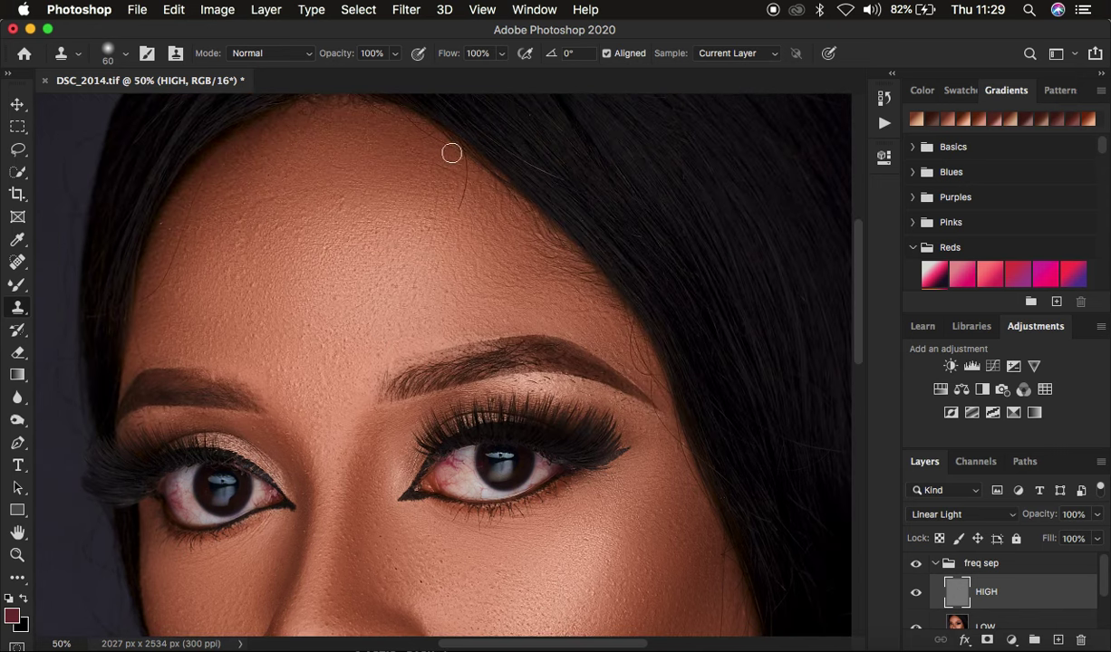
{"action": "scroll", "coordinate": [396, 308], "scroll_direction": "down", "scroll_amount": 10}
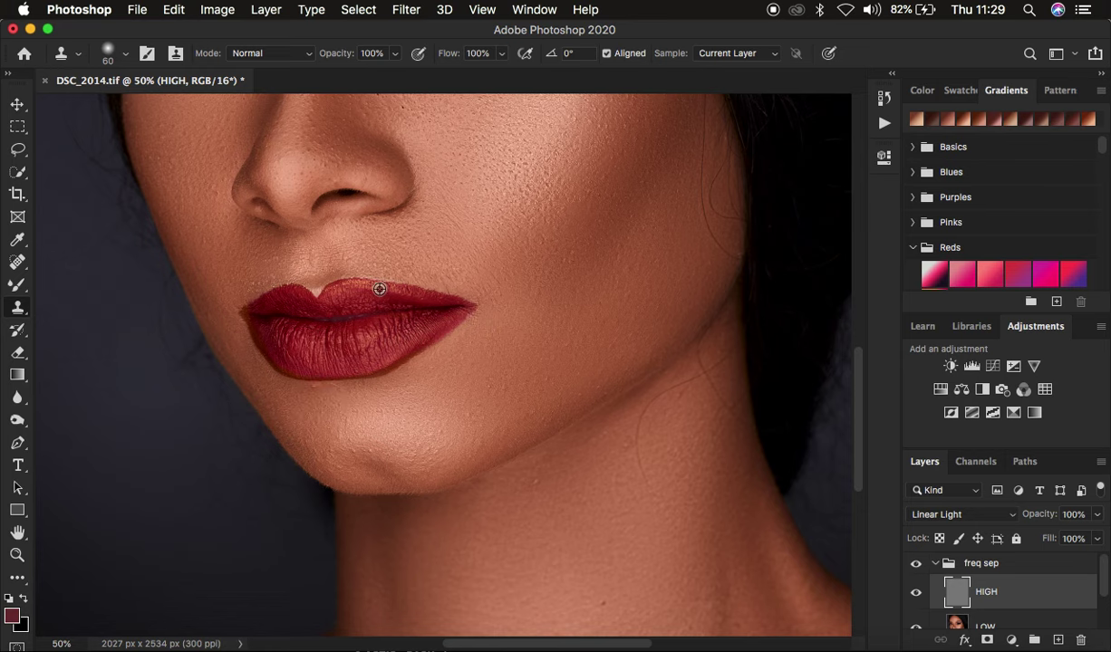
{"action": "key", "text": "super+minus"}
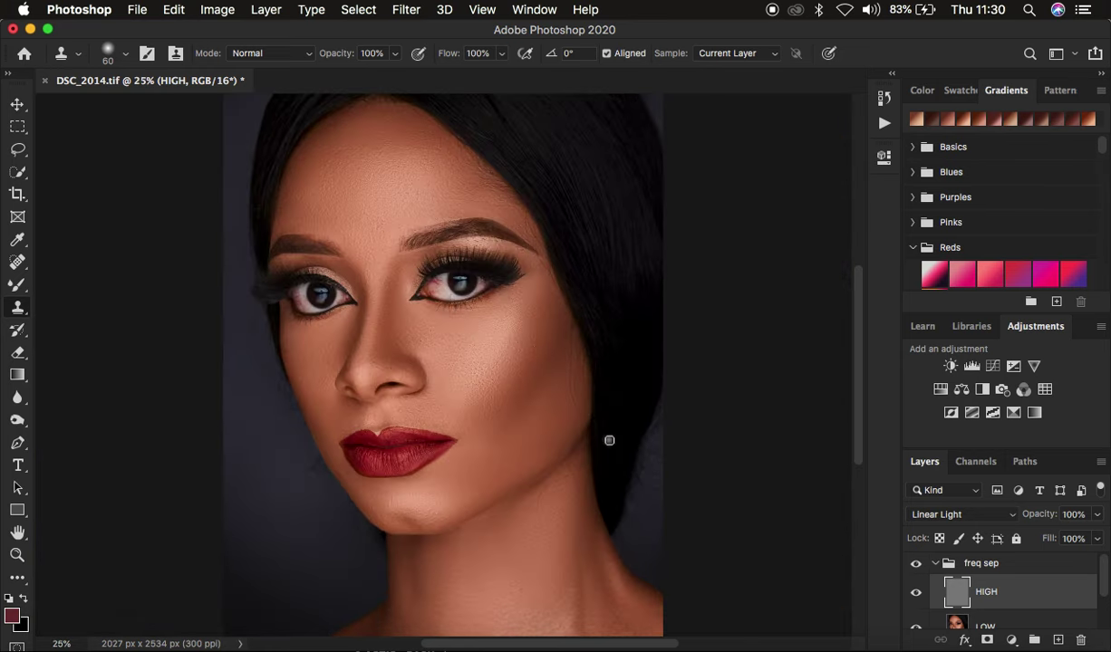
{"action": "left_click", "coordinate": [915, 568]}
{"action": "left_click", "coordinate": [915, 568]}
{"action": "left_click", "coordinate": [915, 568]}
{"action": "left_click", "coordinate": [914, 568]}
{"action": "left_click", "coordinate": [915, 568]}
{"action": "left_click", "coordinate": [914, 569]}
- Collapse the freq sep group and stamp all visible layers into a new layer above it
{"action": "key", "text": "super+plus"}
{"action": "key", "text": "super+plus"}
{"action": "key", "text": "super+plus"}
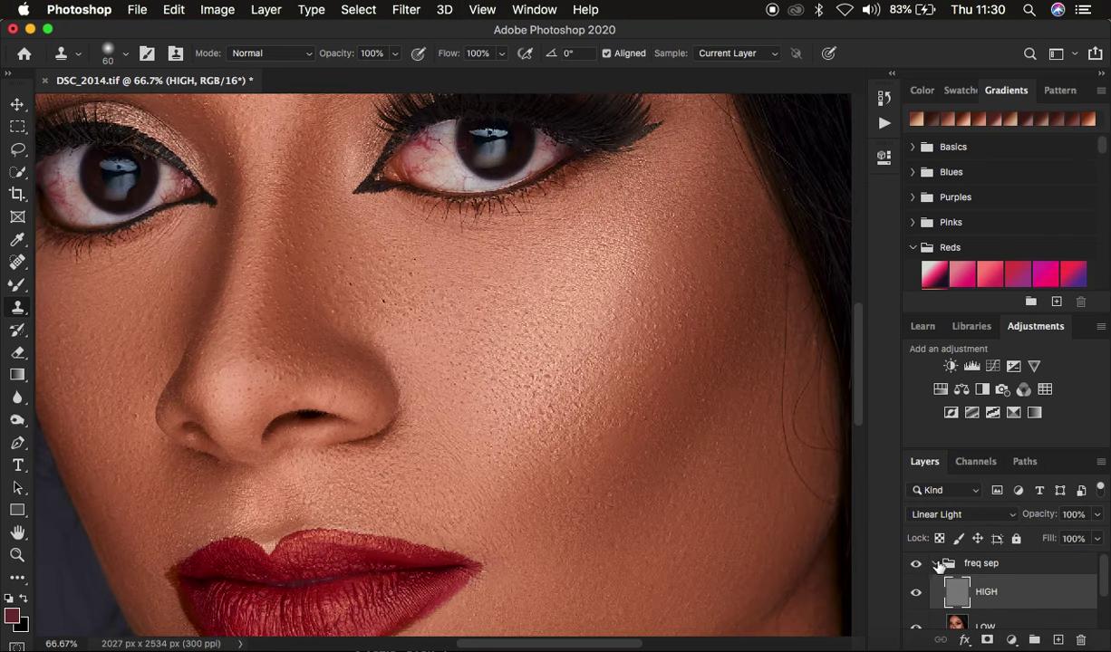
{"action": "left_click", "coordinate": [935, 563]}
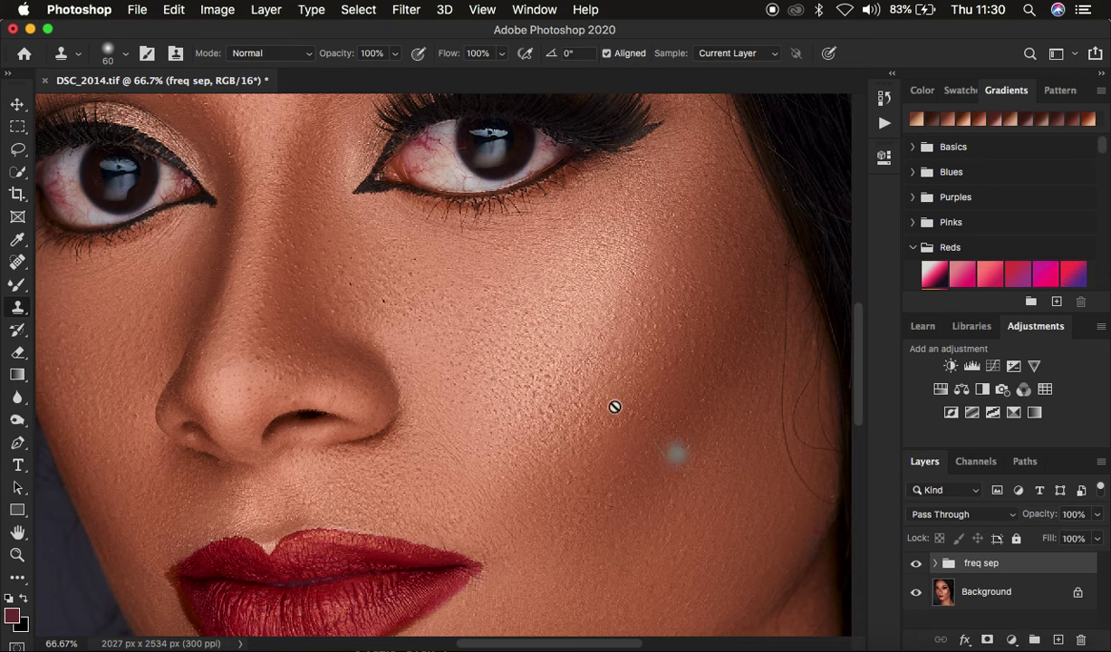
{"action": "scroll", "coordinate": [512, 290], "scroll_direction": "up", "scroll_amount": 5}
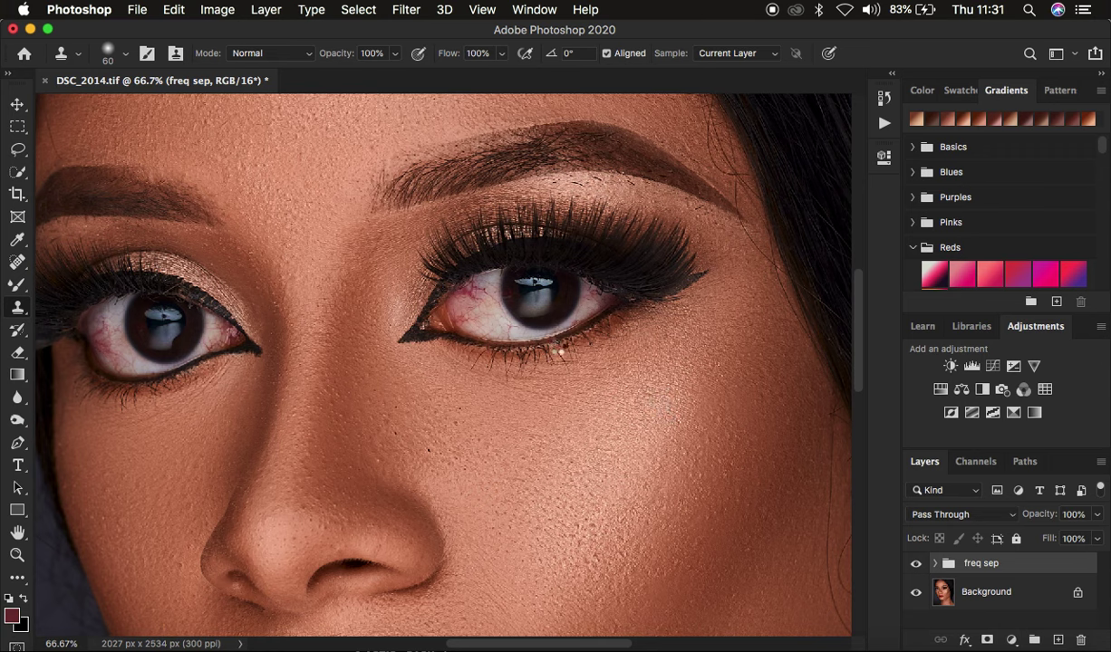
{"action": "key", "text": "super+alt+shift+e"}
- Clone away the red veins in the whites of both eyes on the merged layer with a 40 px Clone Stamp
{"action": "key", "text": "bracketleft"}
{"action": "key", "text": "bracketleft"}
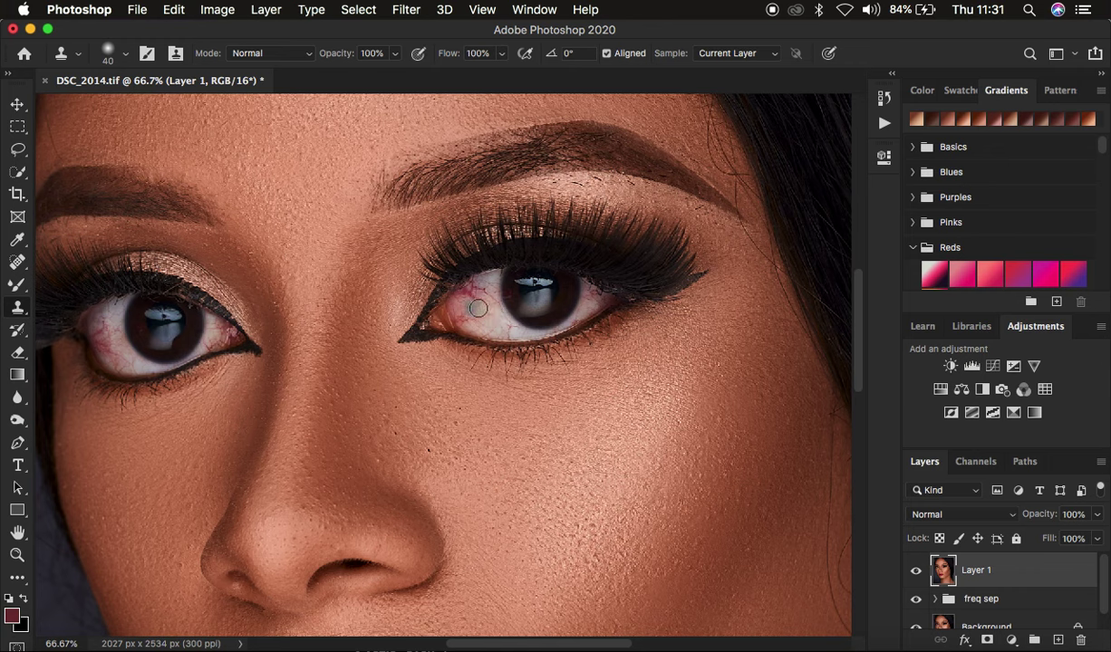
{"action": "mouse_move", "coordinate": [475, 311]}
{"action": "left_mouse_down"}
{"action": "mouse_move", "coordinate": [469, 291]}
{"action": "mouse_move", "coordinate": [491, 316]}
{"action": "mouse_move", "coordinate": [451, 293]}
{"action": "mouse_move", "coordinate": [490, 315]}
{"action": "mouse_move", "coordinate": [470, 292]}
{"action": "mouse_move", "coordinate": [488, 319]}
{"action": "mouse_move", "coordinate": [477, 294]}
{"action": "mouse_move", "coordinate": [488, 322]}
{"action": "mouse_move", "coordinate": [471, 318]}
{"action": "mouse_move", "coordinate": [498, 315]}
{"action": "mouse_move", "coordinate": [471, 307]}
{"action": "mouse_move", "coordinate": [501, 324]}
{"action": "mouse_move", "coordinate": [478, 290]}
{"action": "mouse_move", "coordinate": [465, 315]}
{"action": "left_mouse_up"}
{"action": "left_click", "coordinate": [475, 304], "text": "alt"}
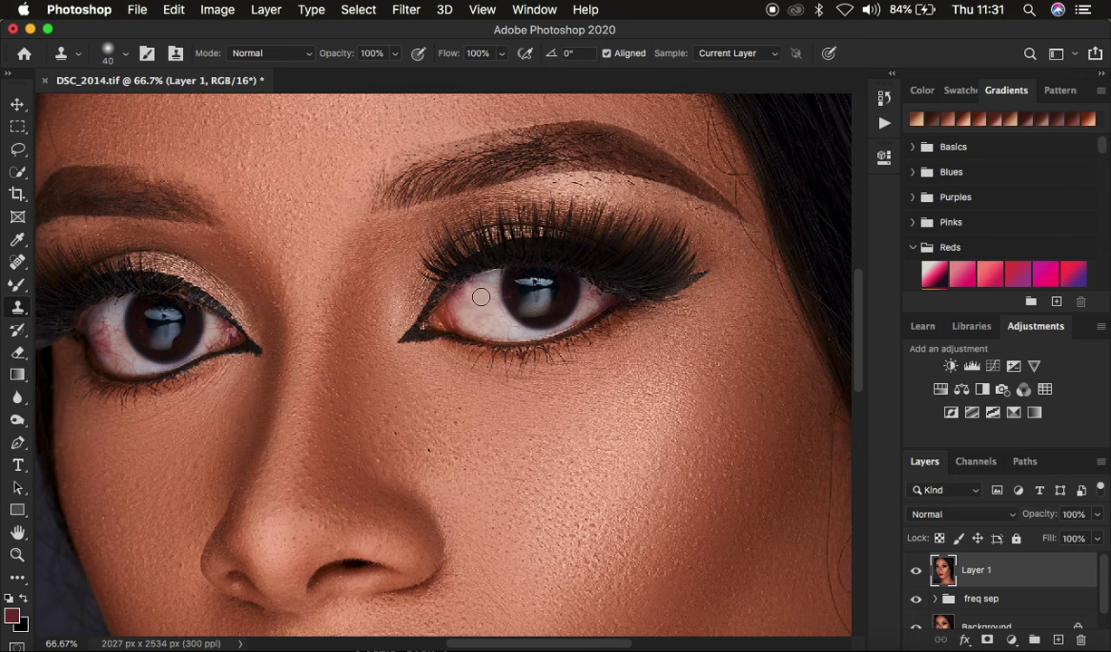
{"action": "left_click", "coordinate": [121, 355], "text": "alt"}
{"action": "left_click", "coordinate": [116, 352], "text": "alt"}
{"action": "left_click", "coordinate": [116, 353], "text": "alt"}
{"action": "left_click", "coordinate": [107, 338], "text": "alt"}
{"action": "left_click", "coordinate": [375, 337]}
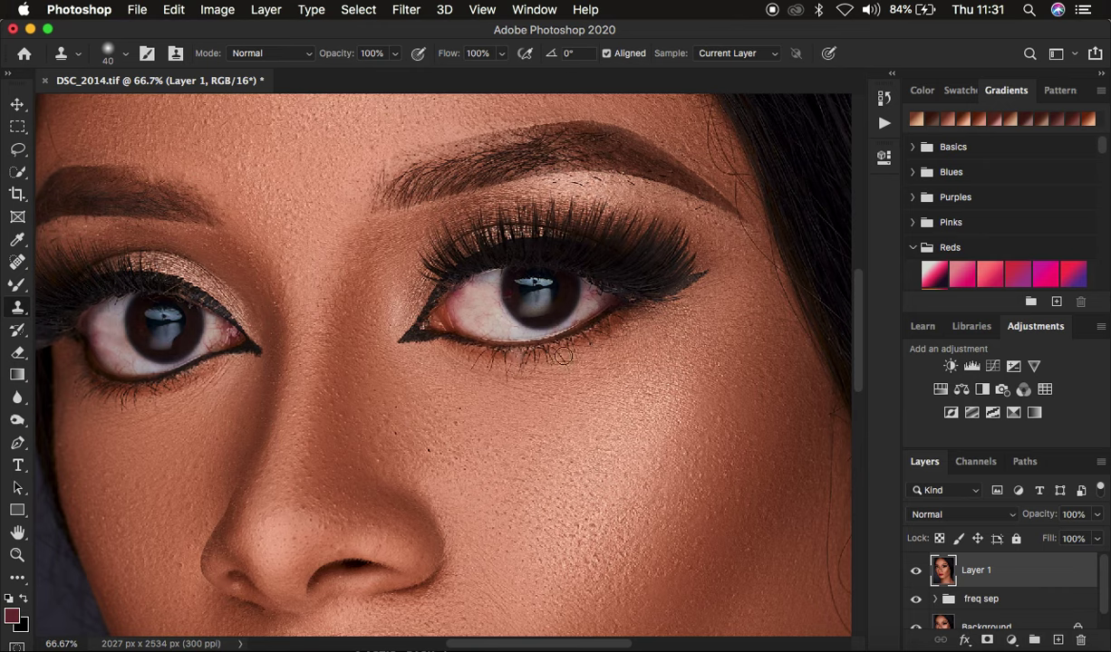
- Add a Hue/Saturation adjustment layer with Saturation -82 above the merged layer and invert its mask to black
{"action": "key", "text": "super+h"}
{"action": "key", "text": "super+minus"}
{"action": "key", "text": "super+minus"}
{"action": "key", "text": "super+minus"}
{"action": "key", "text": "super+minus"}
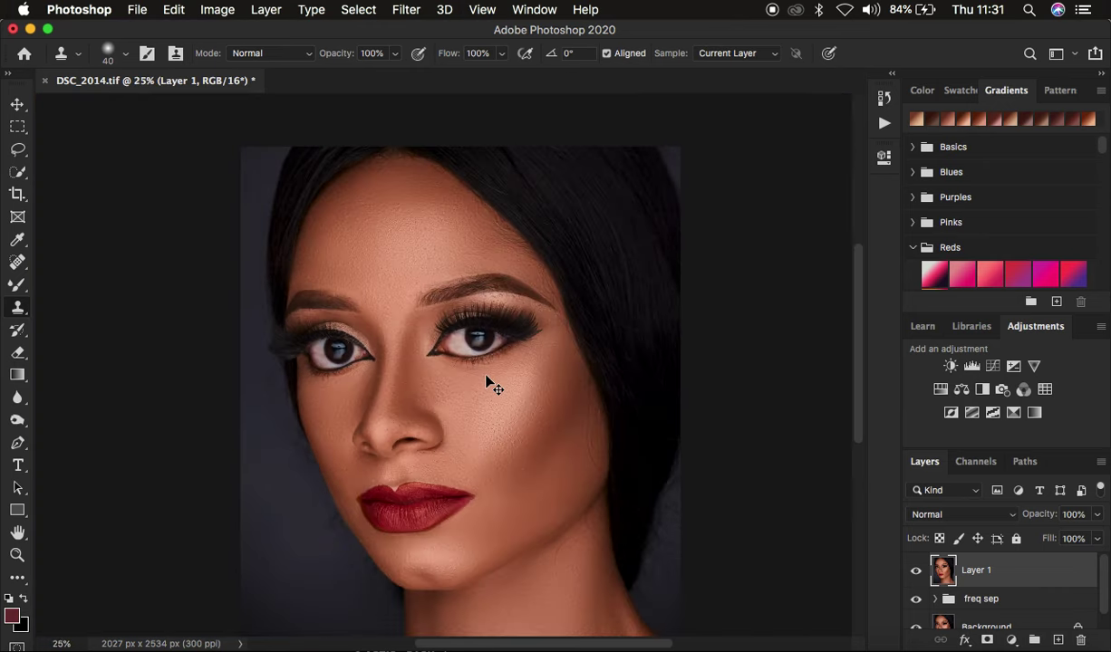
{"action": "key", "text": "super+plus"}
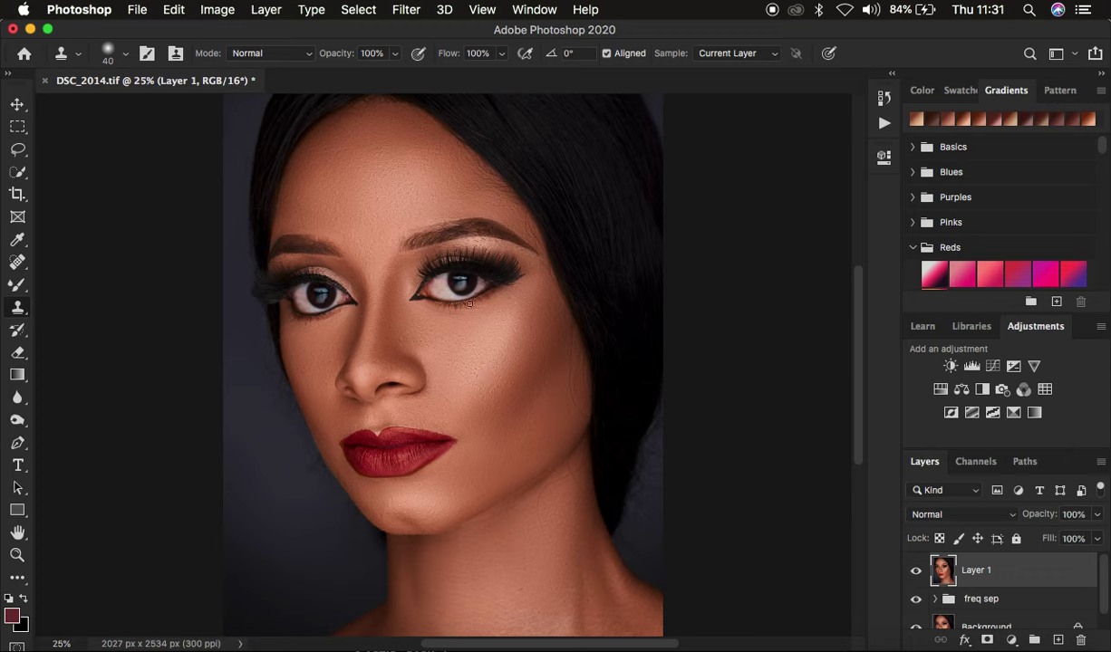
{"action": "left_click", "coordinate": [1011, 640]}
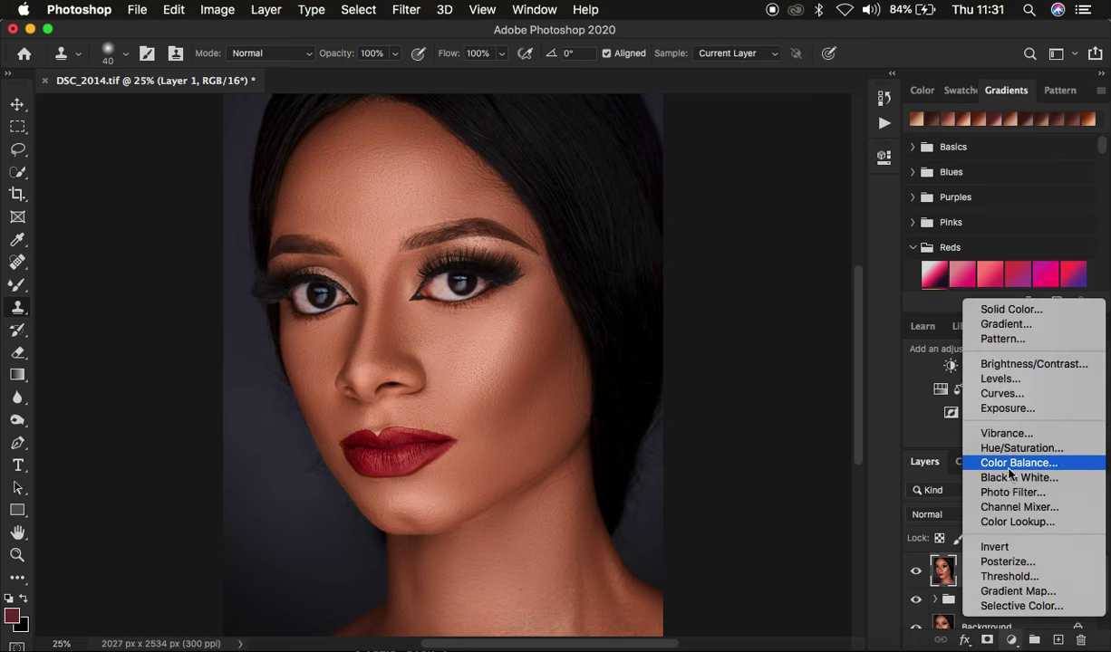
{"action": "left_click", "coordinate": [1005, 447]}
{"action": "left_click_drag", "start_coordinate": [738, 308], "coordinate": [656, 308]}
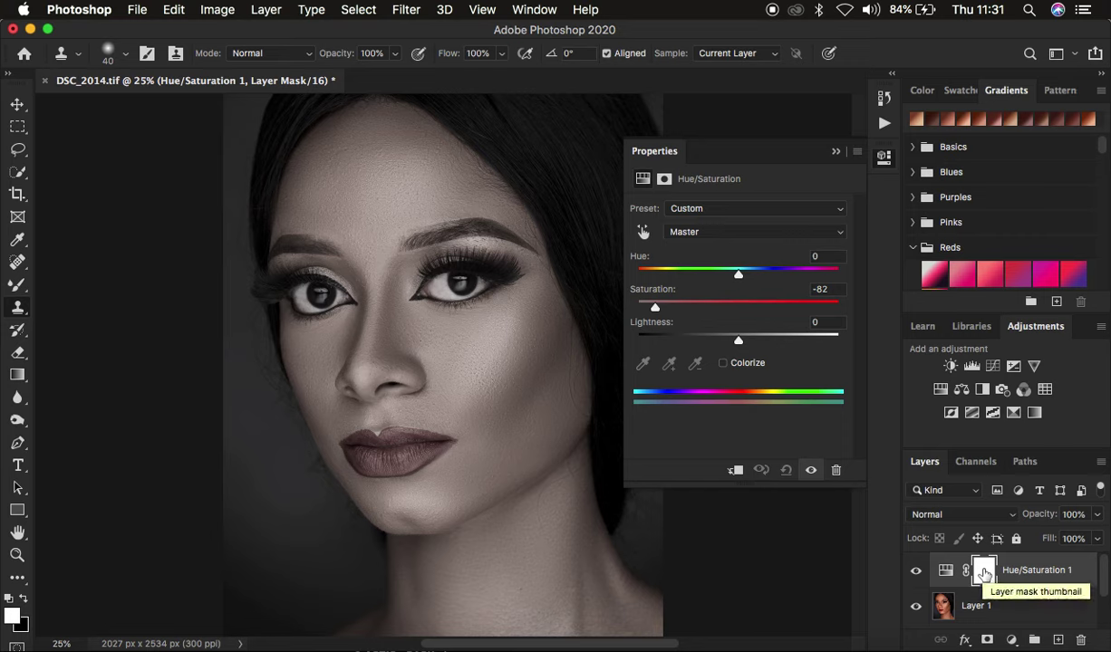
{"action": "key", "text": "super+i"}
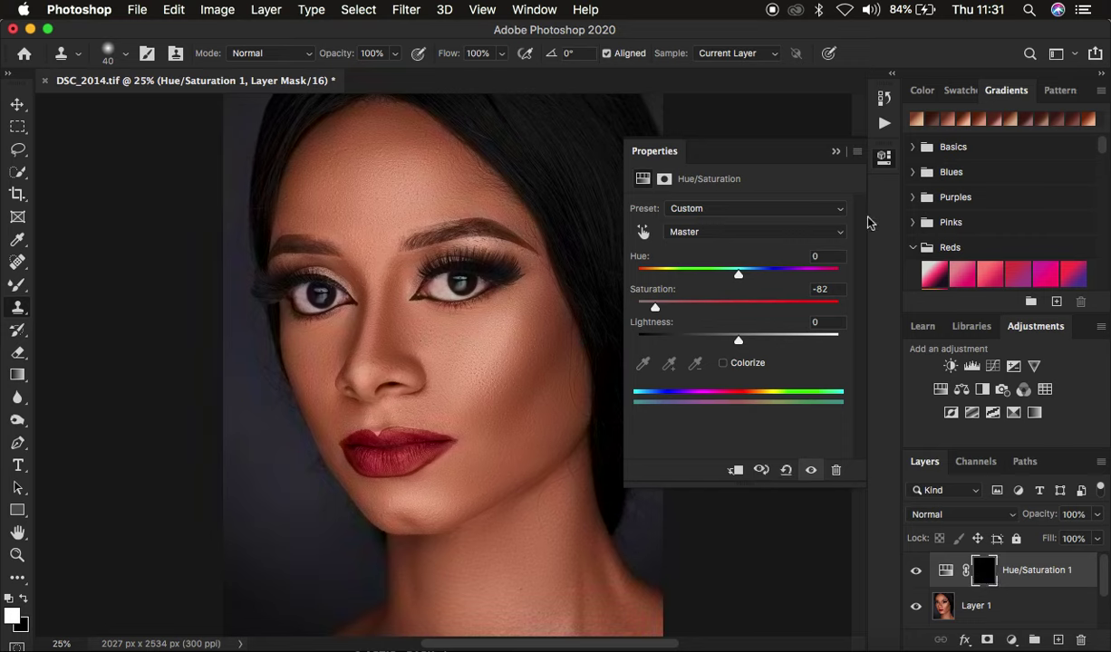
{"action": "left_click", "coordinate": [834, 152]}
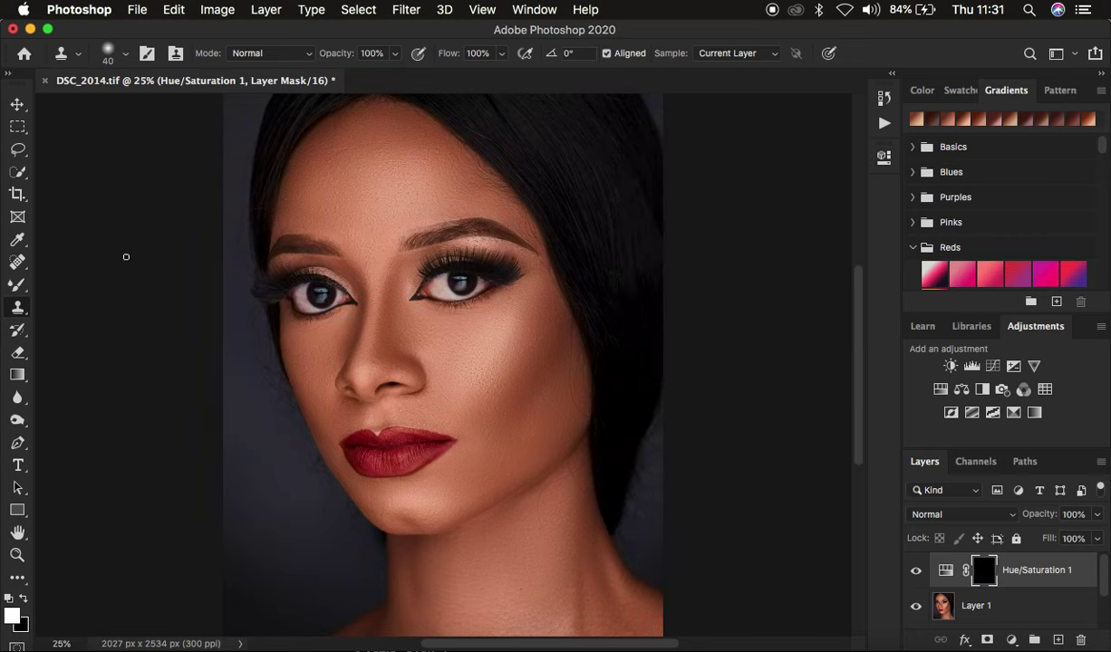
- Switch to the Brush tool with a Soft Round tip at 0% hardness and default colours with white as foreground
{"action": "left_click", "coordinate": [18, 286]}
{"action": "right_click", "coordinate": [18, 286]}
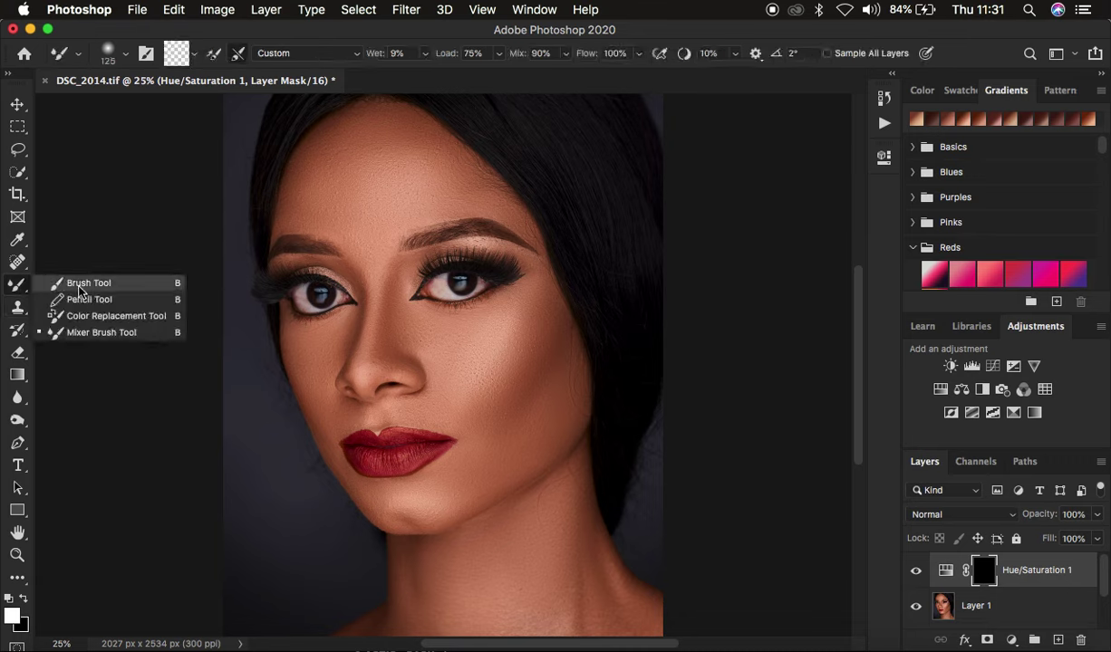
{"action": "left_click", "coordinate": [79, 285]}
{"action": "left_click", "coordinate": [124, 60]}
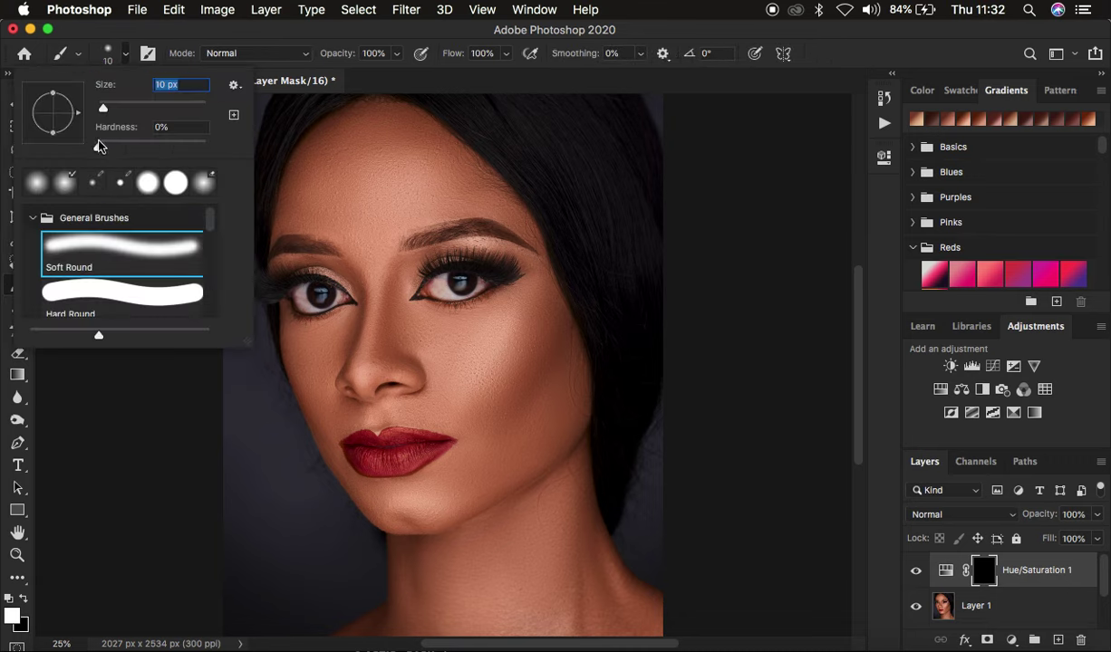
{"action": "left_click", "coordinate": [337, 46]}
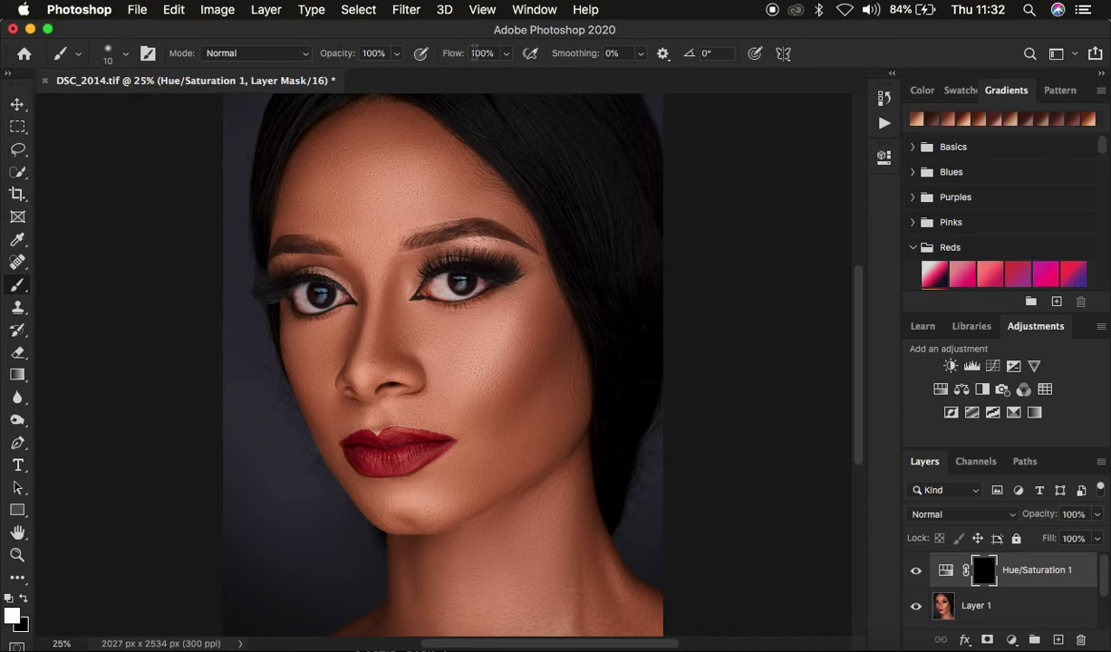
{"action": "left_click", "coordinate": [9, 600]}
{"action": "key", "text": "super+plus"}
{"action": "key", "text": "super+plus"}
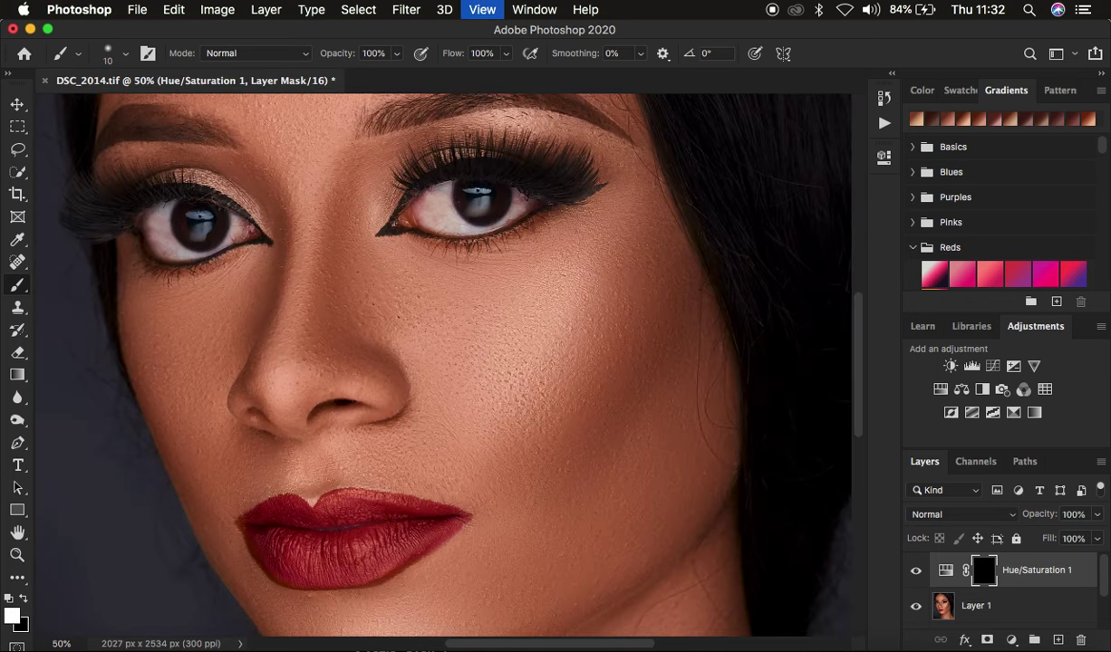
- Paint white on the Hue/Saturation mask over the whites of both eyes with the brush at 45 and 35 px
{"action": "key", "text": "bracketright"}
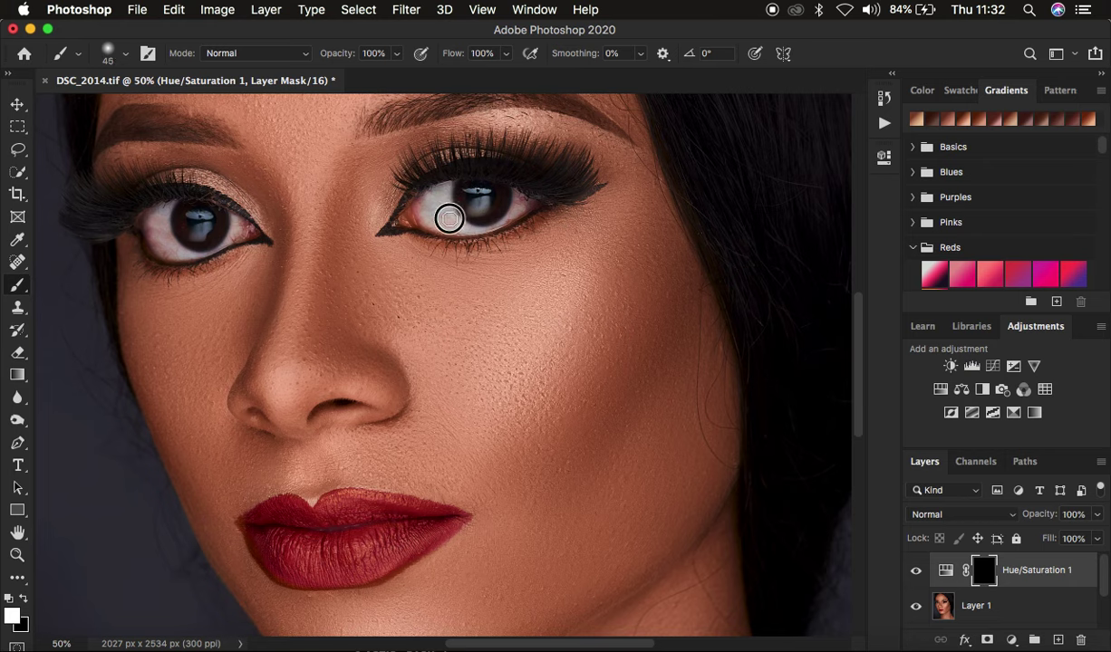
{"action": "mouse_move", "coordinate": [444, 217]}
{"action": "left_mouse_down"}
{"action": "mouse_move", "coordinate": [424, 201]}
{"action": "mouse_move", "coordinate": [454, 221]}
{"action": "mouse_move", "coordinate": [445, 187]}
{"action": "mouse_move", "coordinate": [466, 223]}
{"action": "mouse_move", "coordinate": [499, 220]}
{"action": "mouse_move", "coordinate": [524, 191]}
{"action": "mouse_move", "coordinate": [511, 216]}
{"action": "mouse_move", "coordinate": [458, 226]}
{"action": "mouse_move", "coordinate": [424, 211]}
{"action": "mouse_move", "coordinate": [450, 231]}
{"action": "mouse_move", "coordinate": [440, 193]}
{"action": "left_mouse_up"}
{"action": "key", "text": "bracketleft"}
{"action": "mouse_move", "coordinate": [163, 222]}
{"action": "left_mouse_down"}
{"action": "mouse_move", "coordinate": [184, 252]}
{"action": "mouse_move", "coordinate": [164, 237]}
{"action": "mouse_move", "coordinate": [164, 218]}
{"action": "mouse_move", "coordinate": [156, 241]}
{"action": "mouse_move", "coordinate": [173, 255]}
{"action": "mouse_move", "coordinate": [158, 237]}
{"action": "mouse_move", "coordinate": [165, 205]}
{"action": "mouse_move", "coordinate": [164, 245]}
{"action": "mouse_move", "coordinate": [220, 242]}
{"action": "mouse_move", "coordinate": [234, 220]}
{"action": "mouse_move", "coordinate": [229, 236]}
{"action": "mouse_move", "coordinate": [241, 232]}
{"action": "mouse_move", "coordinate": [232, 236]}
{"action": "mouse_move", "coordinate": [234, 216]}
{"action": "mouse_move", "coordinate": [204, 248]}
{"action": "mouse_move", "coordinate": [176, 247]}
{"action": "mouse_move", "coordinate": [147, 224]}
{"action": "mouse_move", "coordinate": [157, 243]}
{"action": "mouse_move", "coordinate": [174, 205]}
{"action": "left_mouse_up"}
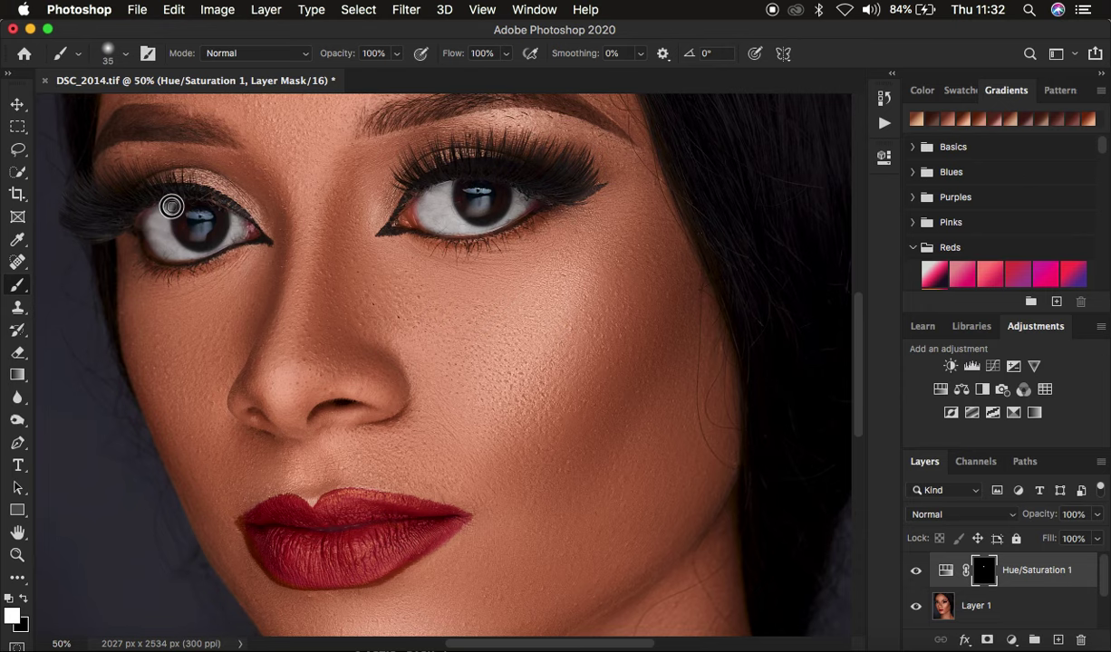
{"action": "key", "text": "super+minus"}
{"action": "key", "text": "super+minus"}
{"action": "key", "text": "super+minus"}
{"action": "key", "text": "super+minus"}
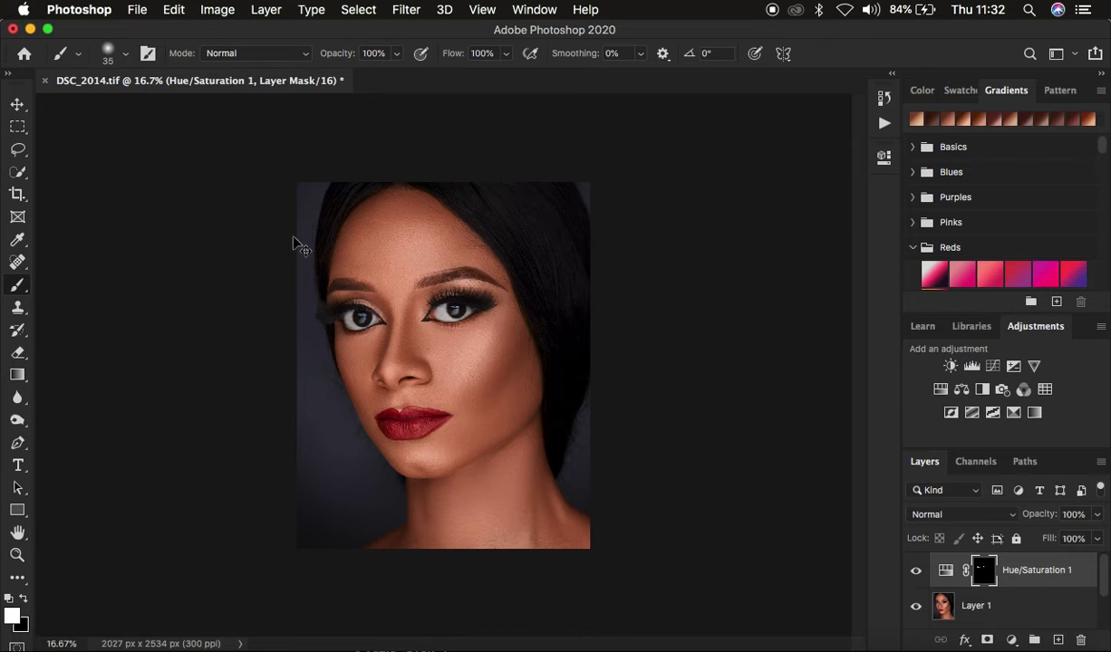
{"action": "key", "text": "super+plus"}
{"action": "key", "text": "super+plus"}
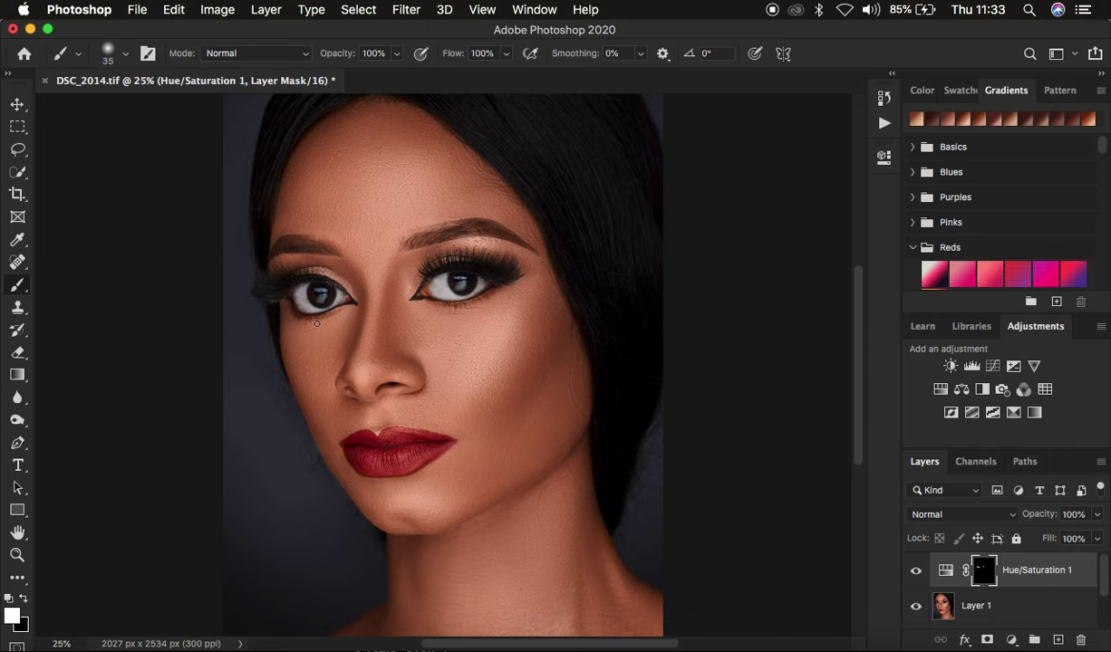
- Open Export As for the portrait and set it to JPG format with Bicubic Sharper resampling
{"action": "left_click", "coordinate": [137, 9]}
{"action": "mouse_move", "coordinate": [209, 251]}
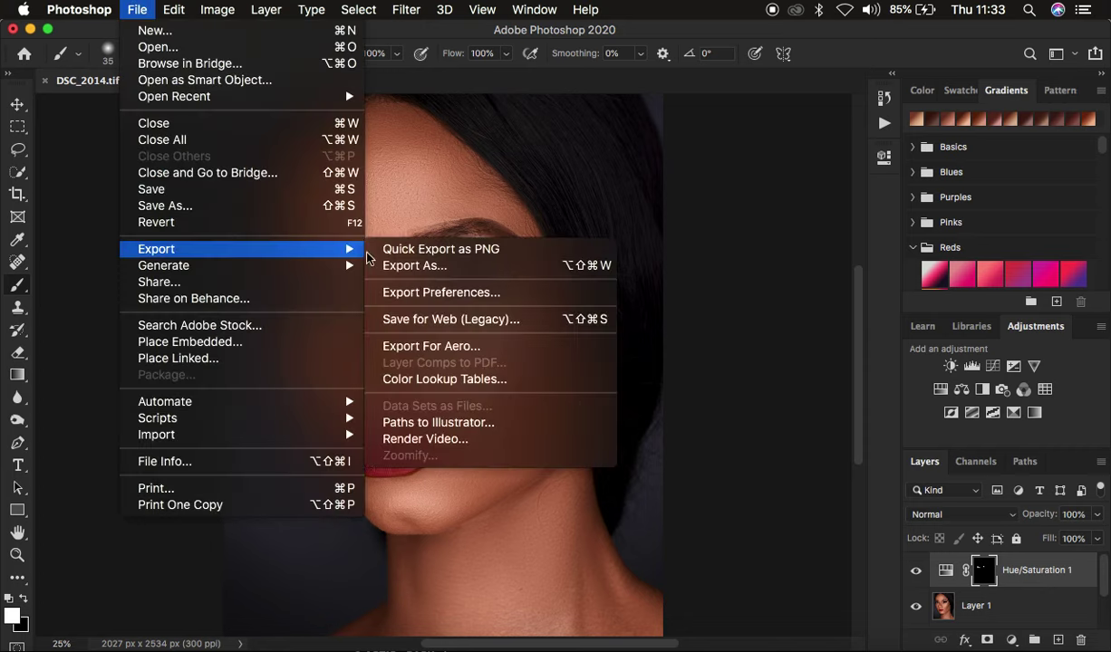
{"action": "left_click", "coordinate": [422, 262]}
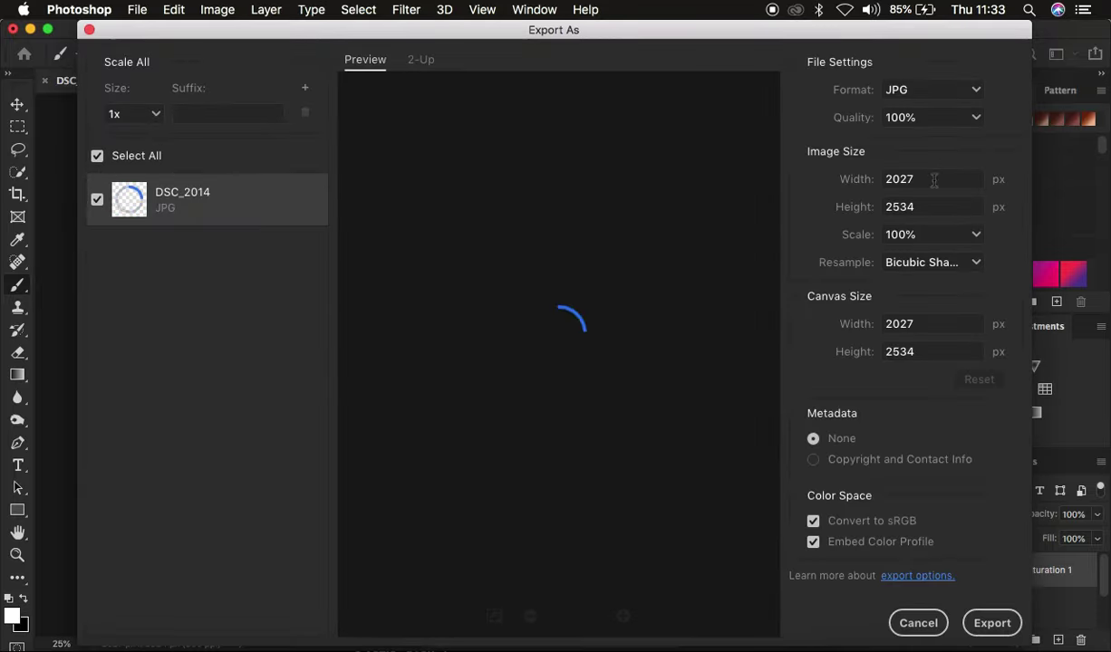
{"action": "left_click", "coordinate": [907, 94]}
{"action": "left_click", "coordinate": [907, 94]}
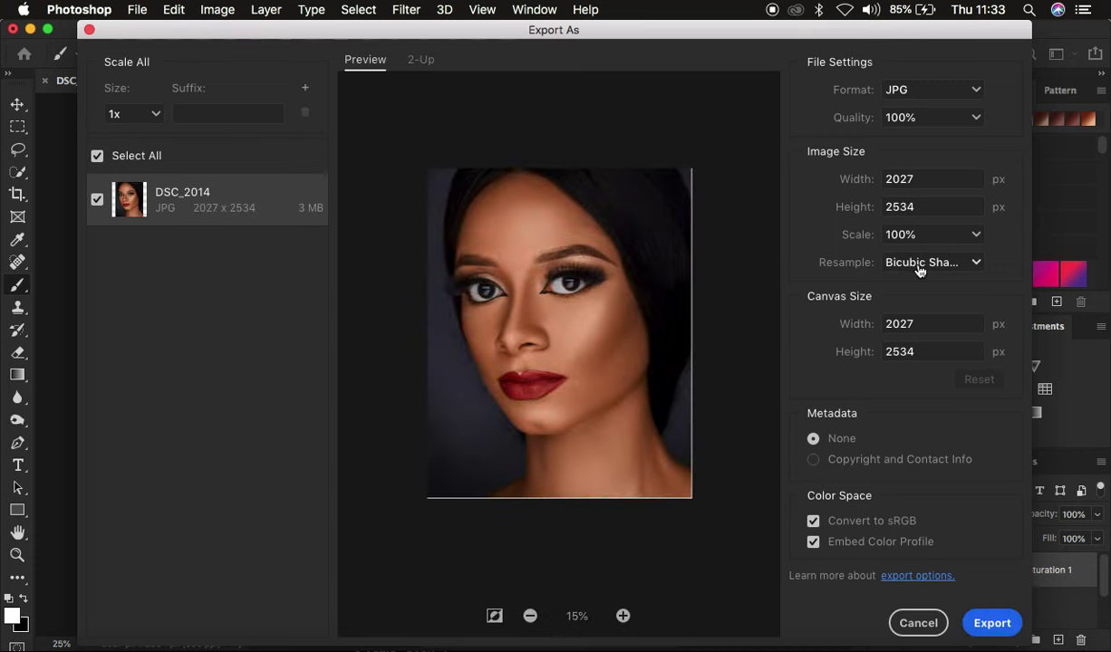
{"action": "left_click", "coordinate": [917, 265]}
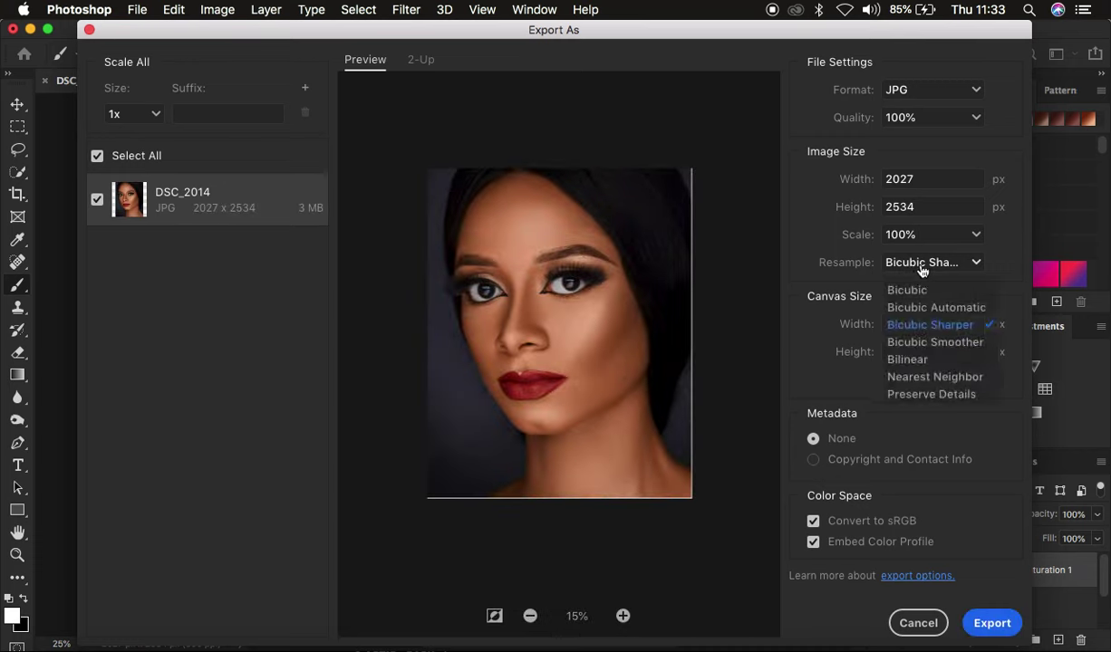
{"action": "left_click", "coordinate": [930, 326]}
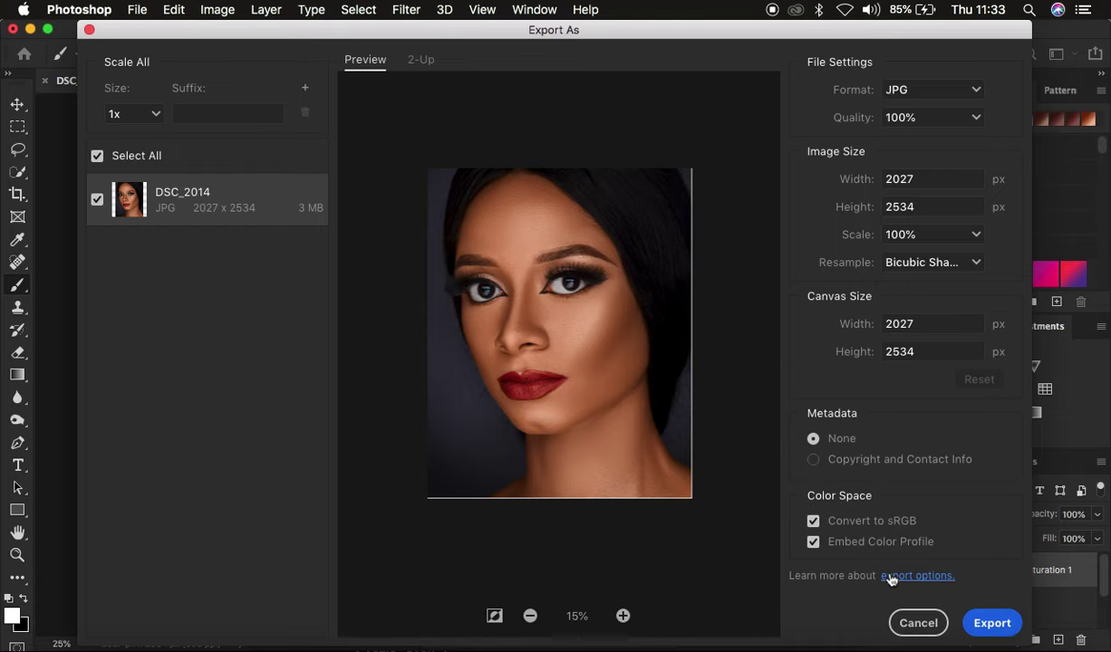
{"action": "left_click", "coordinate": [987, 623]}
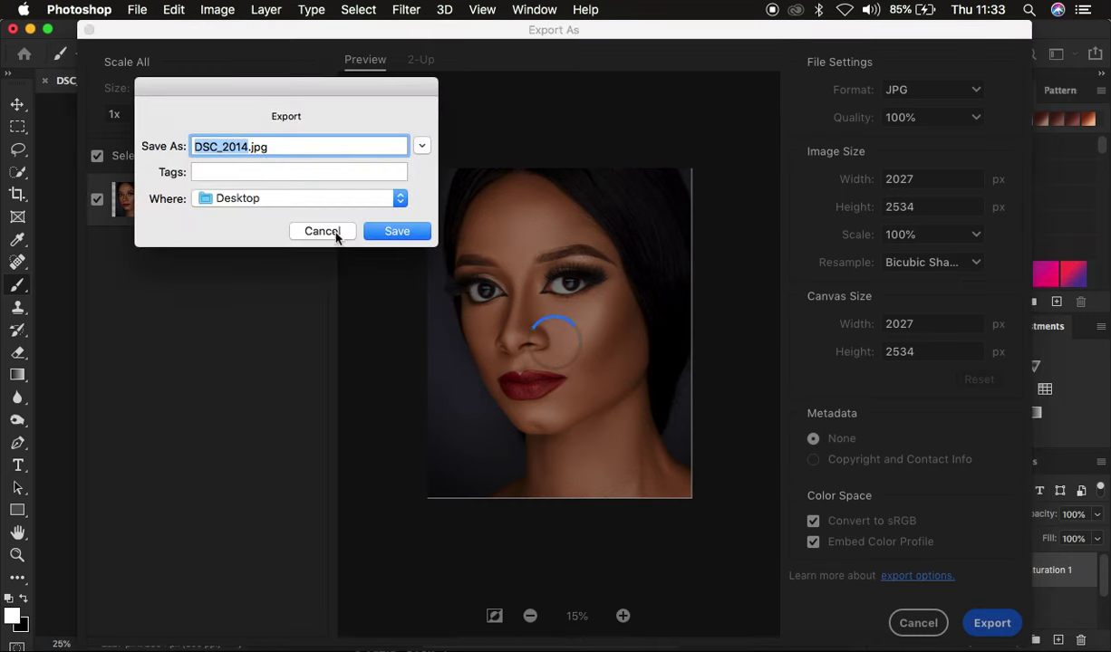
{"action": "left_click", "coordinate": [324, 232]}
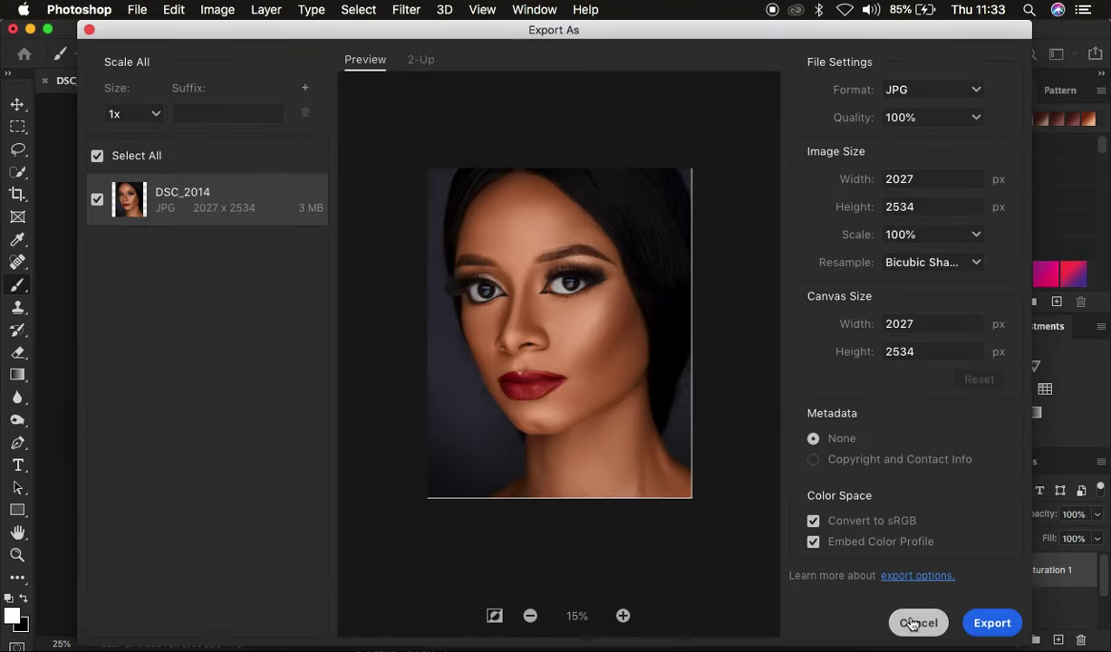
{"action": "left_click", "coordinate": [915, 623]}
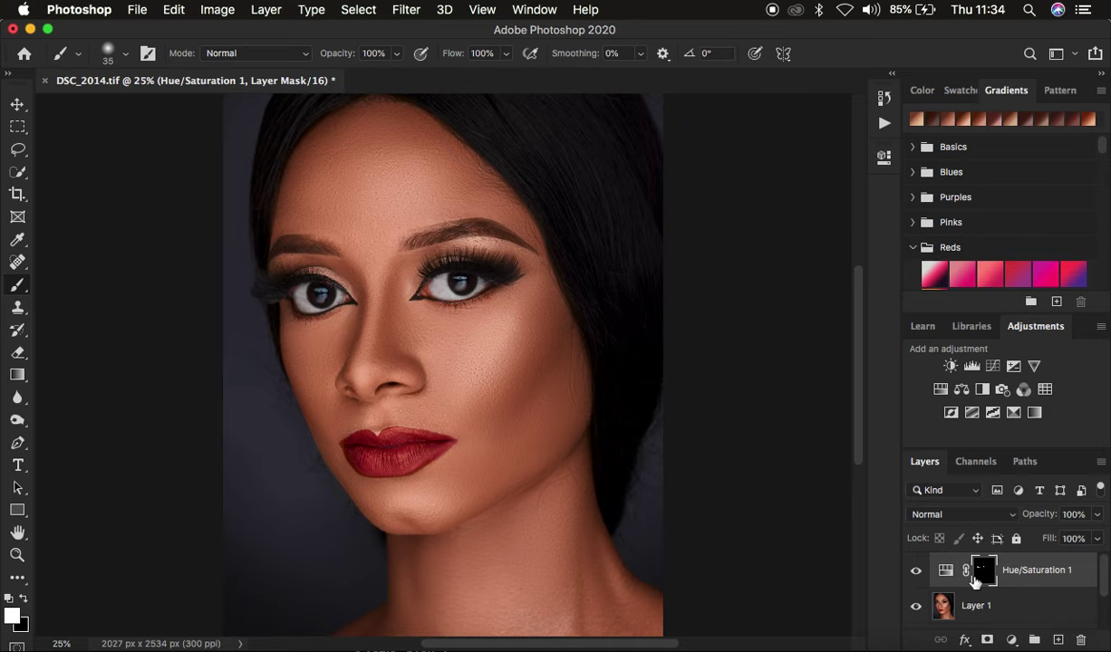
- Compare the retouched portrait with the original by showing only the Background layer and restoring all layers, twice
{"action": "key", "text": "super+minus"}
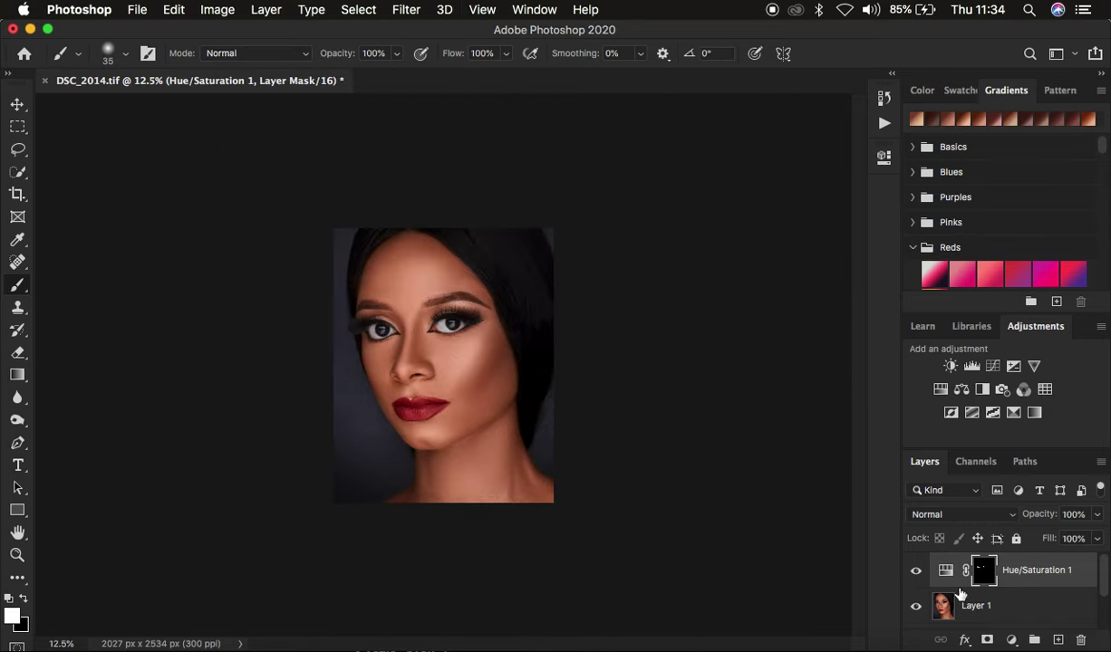
{"action": "scroll", "coordinate": [978, 605], "scroll_direction": "down", "scroll_amount": 2}
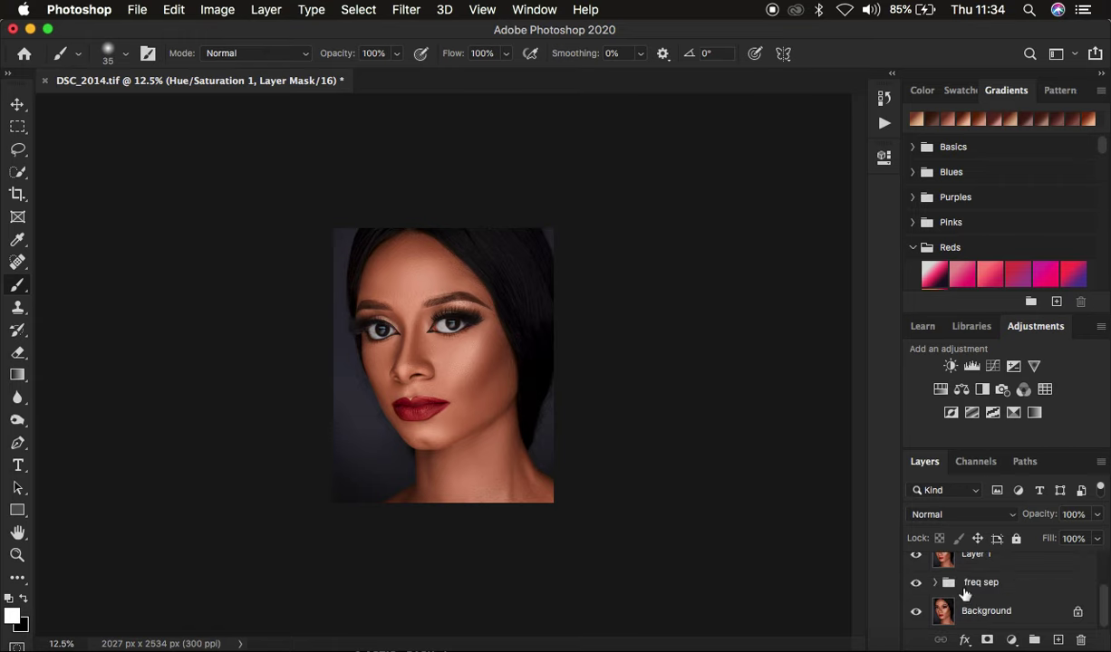
{"action": "key", "text": "super+plus"}
{"action": "key", "text": "super+plus"}
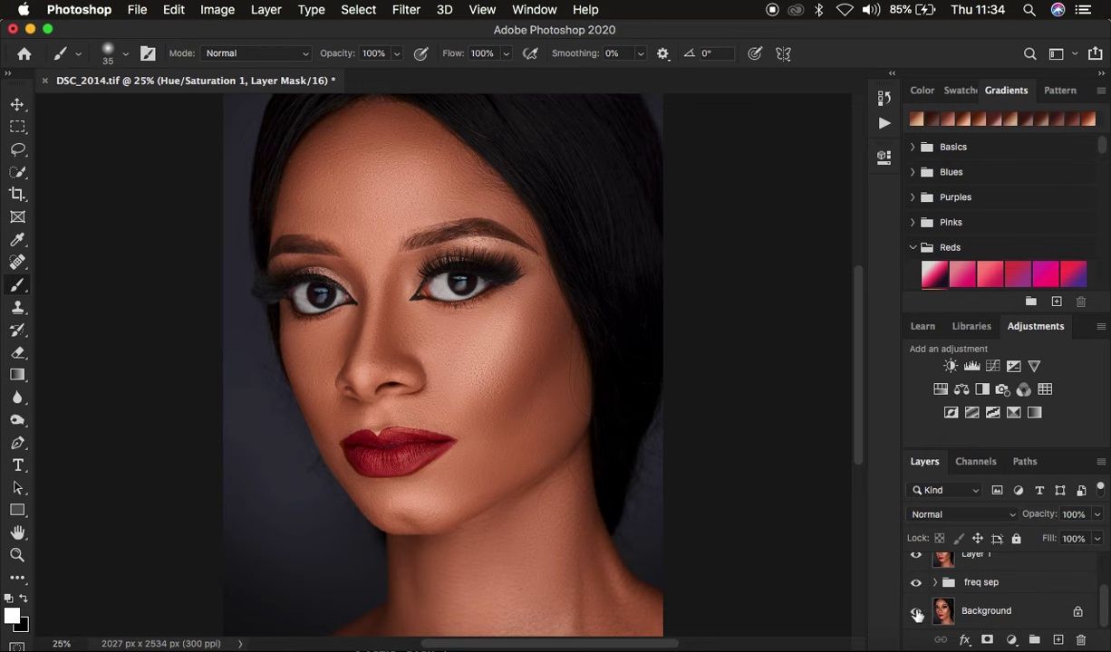
{"action": "left_click", "coordinate": [916, 614], "text": "alt"}
{"action": "left_click", "coordinate": [915, 613], "text": "alt"}
{"action": "left_click", "coordinate": [916, 613], "text": "alt"}
{"action": "left_click", "coordinate": [915, 613], "text": "alt"}
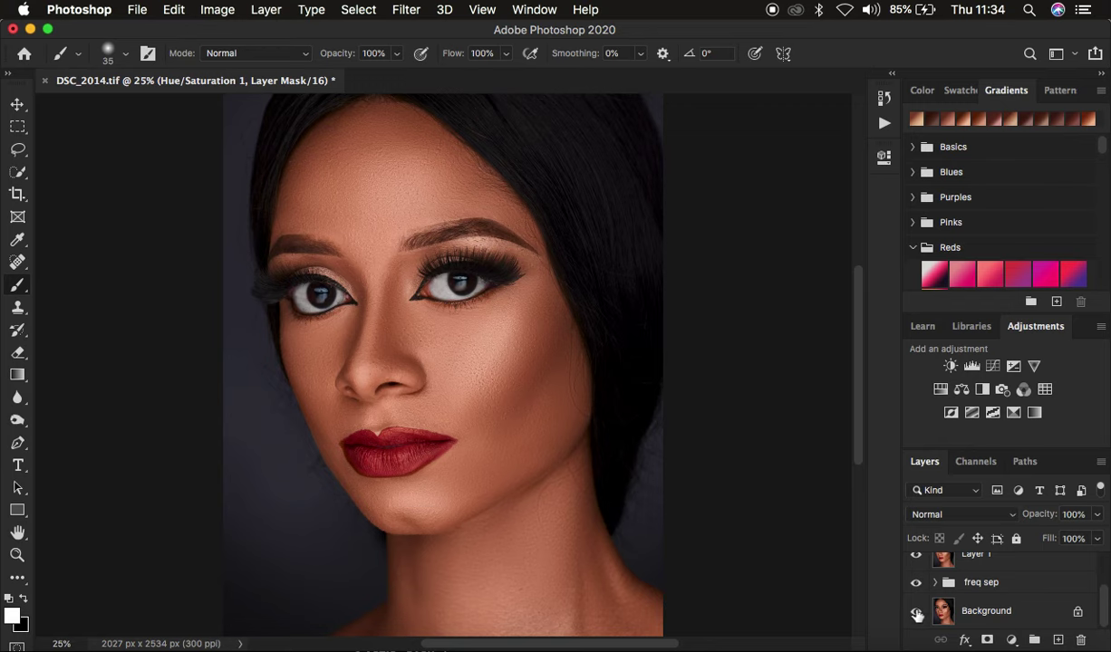